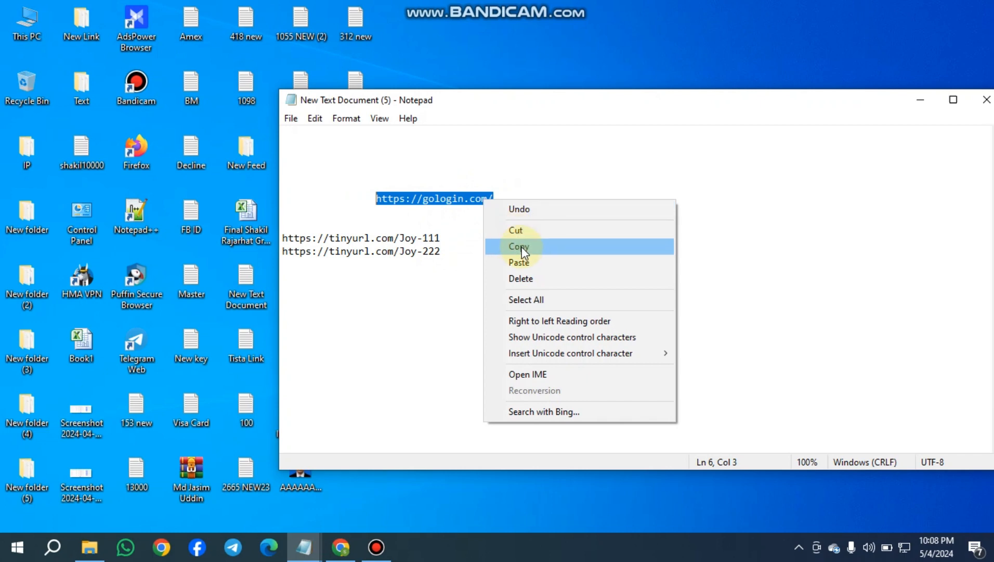
left_click(521, 246)
left_click(447, 198)
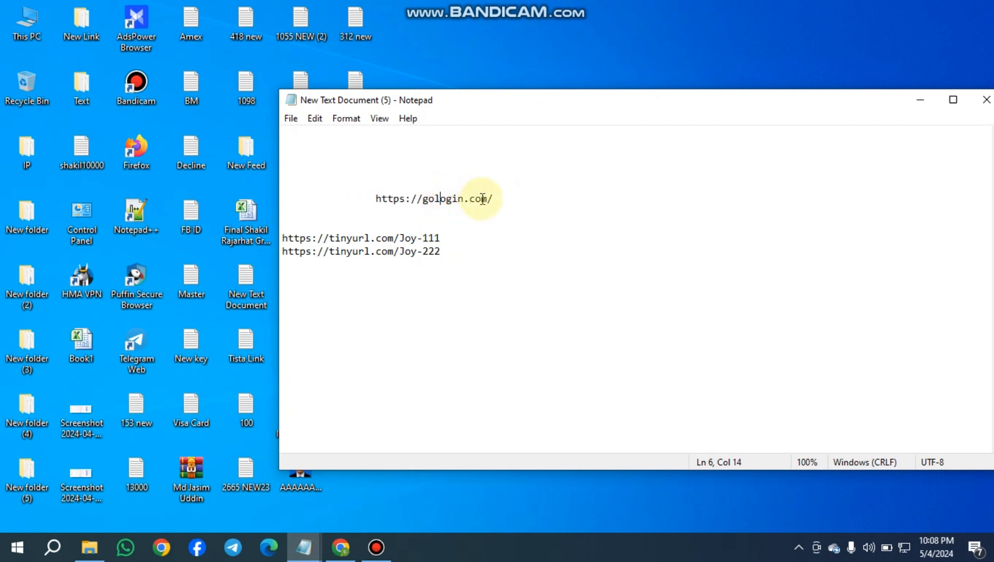
left_click_drag(493, 198, 373, 202)
right_click(428, 205)
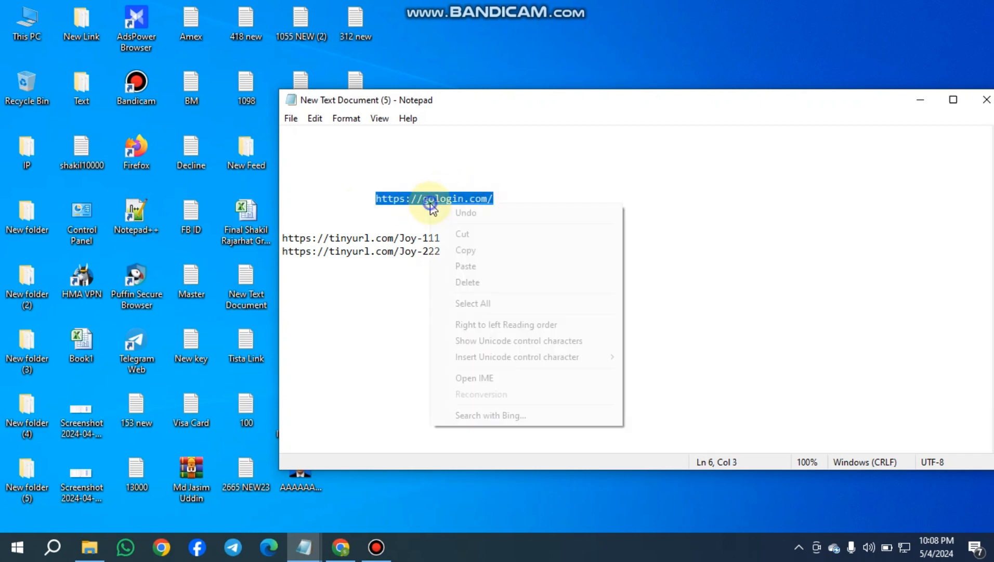
left_click(474, 250)
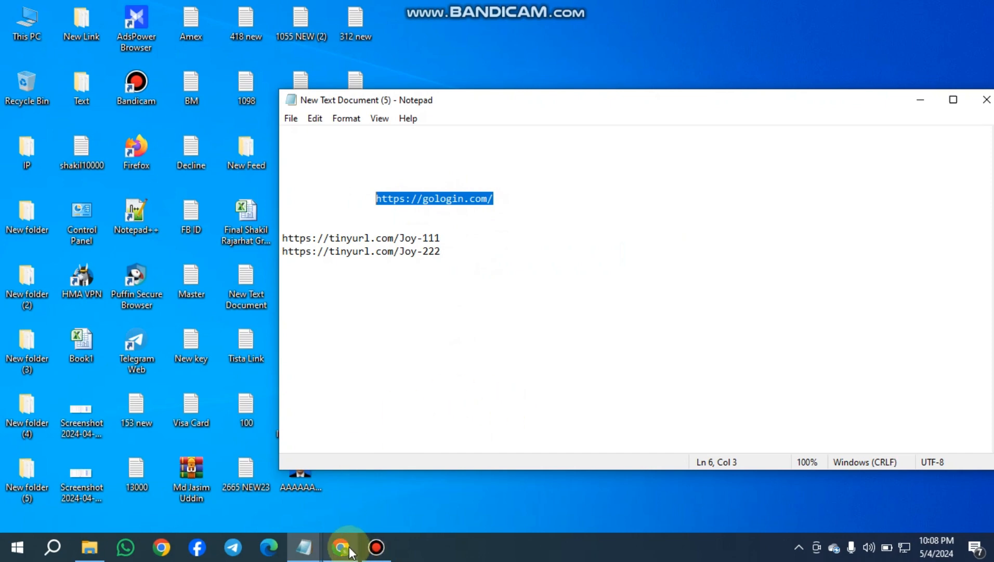
Switch to Chrome and load the copied gologin.com address in a new tab
left_click(343, 546)
left_click(214, 17)
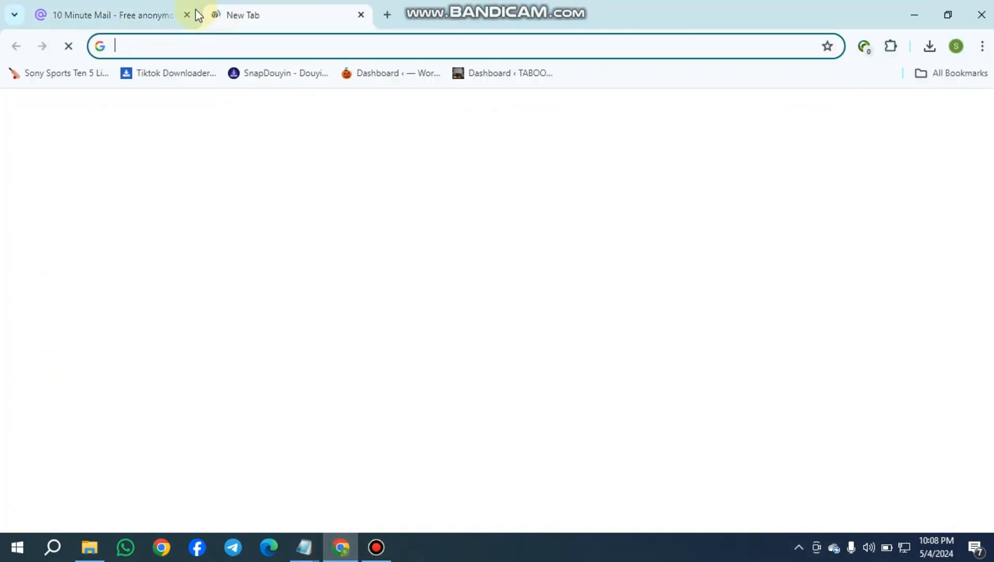
right_click(166, 46)
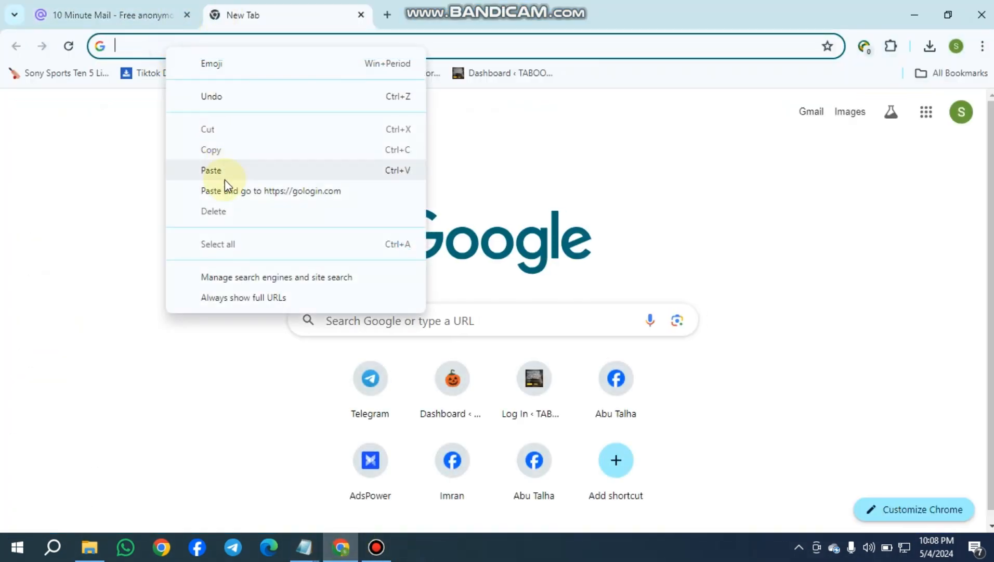
left_click(262, 191)
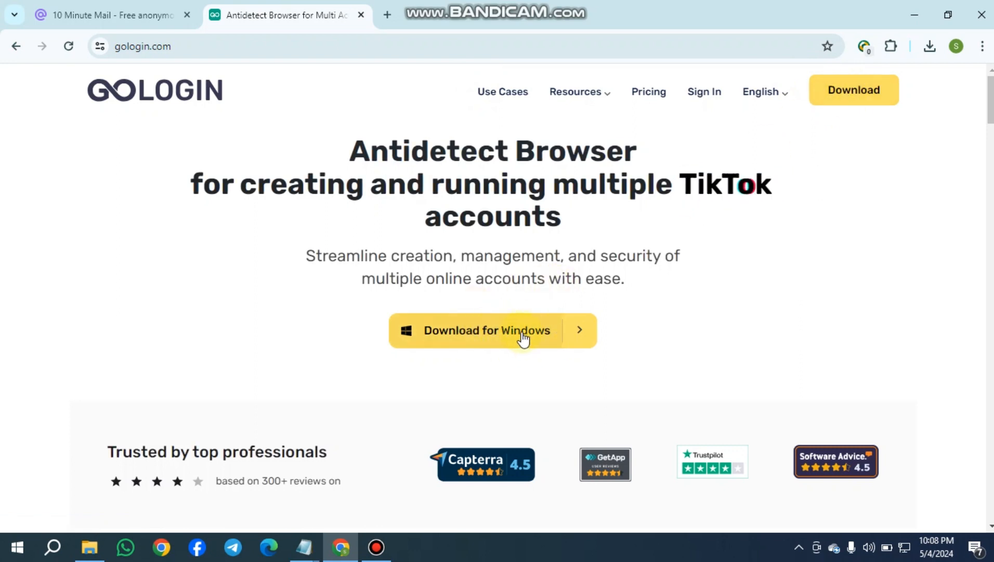
Go to the GoLogin download page and start the Windows installer download
left_click(868, 93)
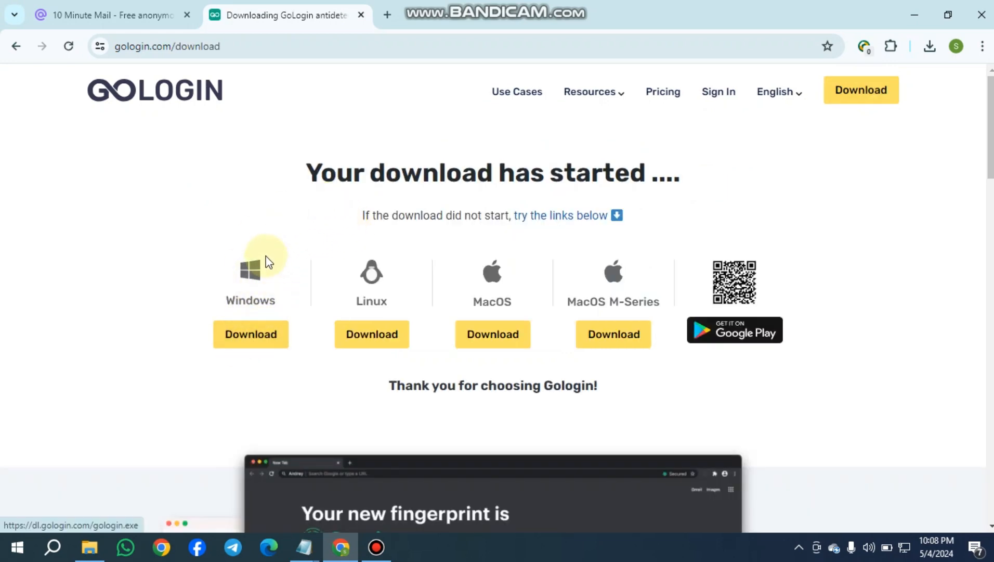
left_click(259, 338)
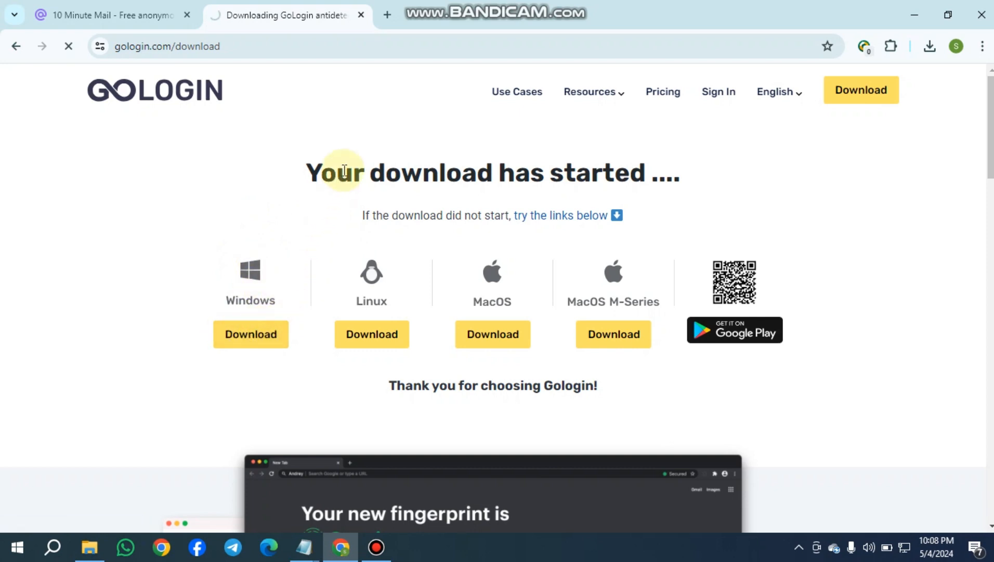
left_click(931, 51)
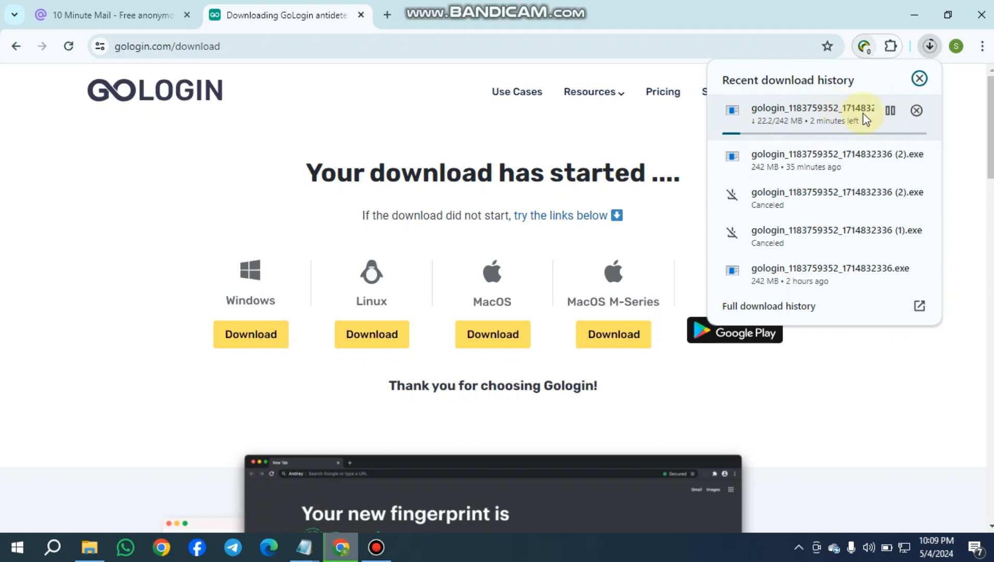
left_click(891, 111)
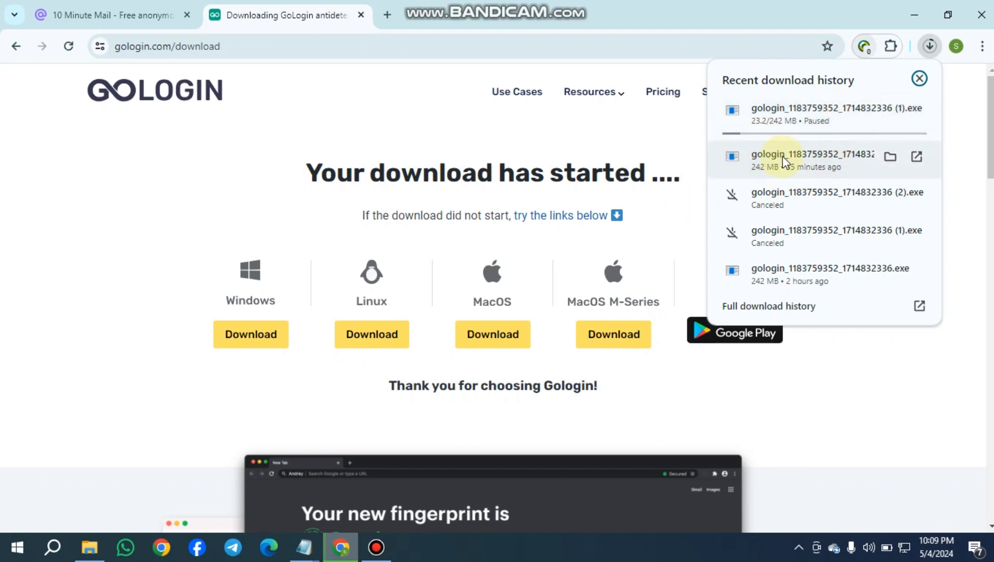
left_click(786, 159)
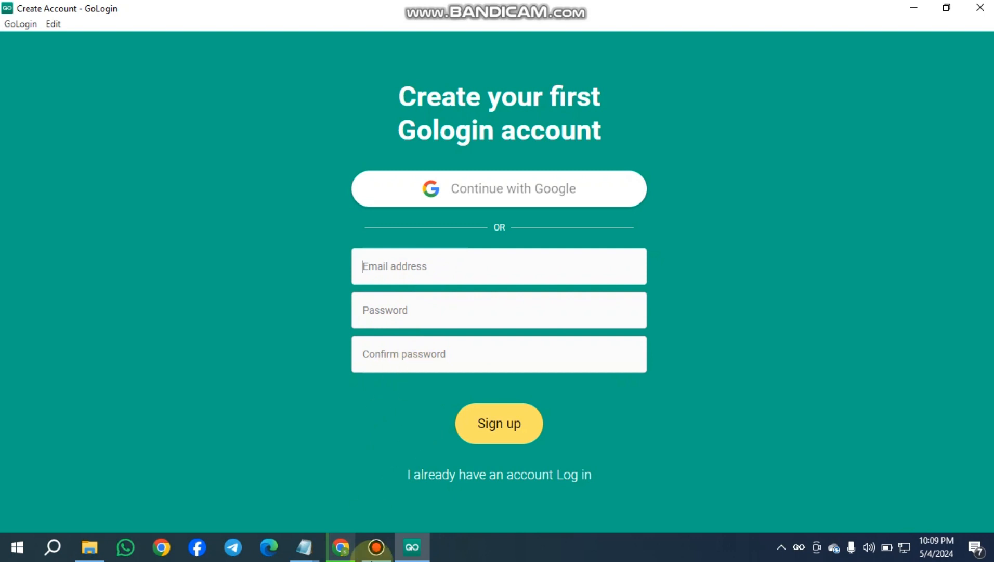
Copy the temporary e-mail address from the mail.gw page in Chrome and paste it into GoLogin's sign-up e-mail field
left_click(343, 538)
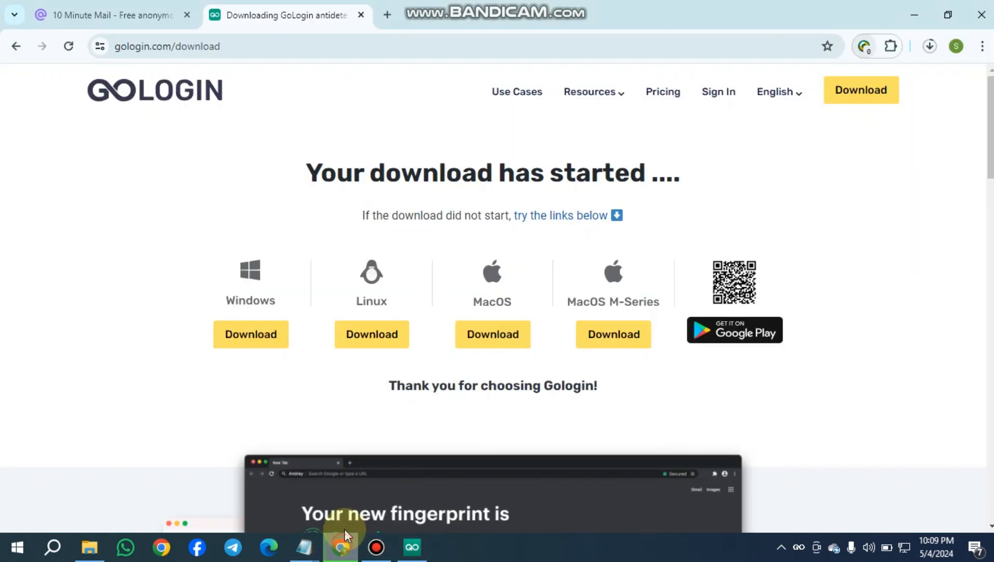
left_click(111, 13)
left_click(272, 88)
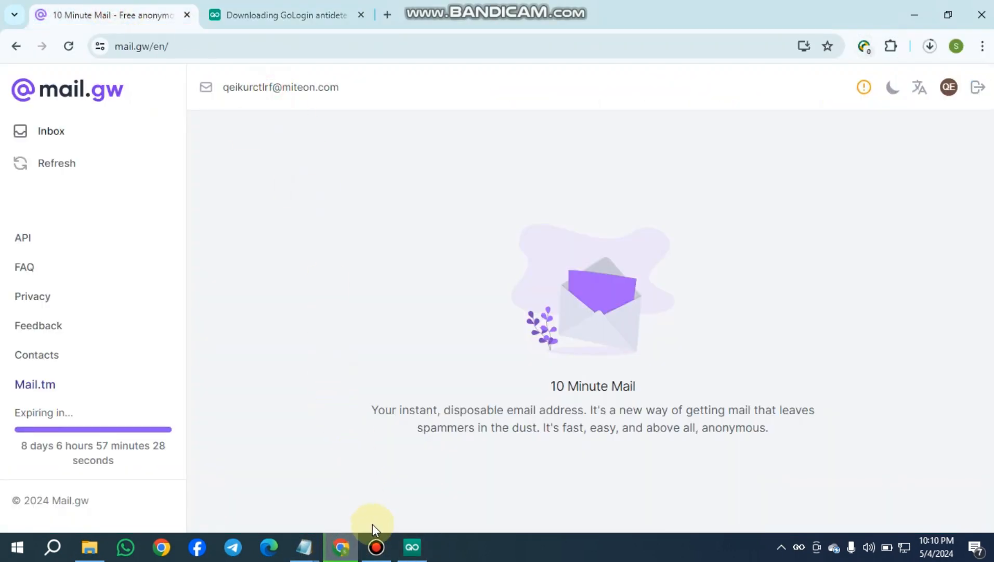
left_click(413, 547)
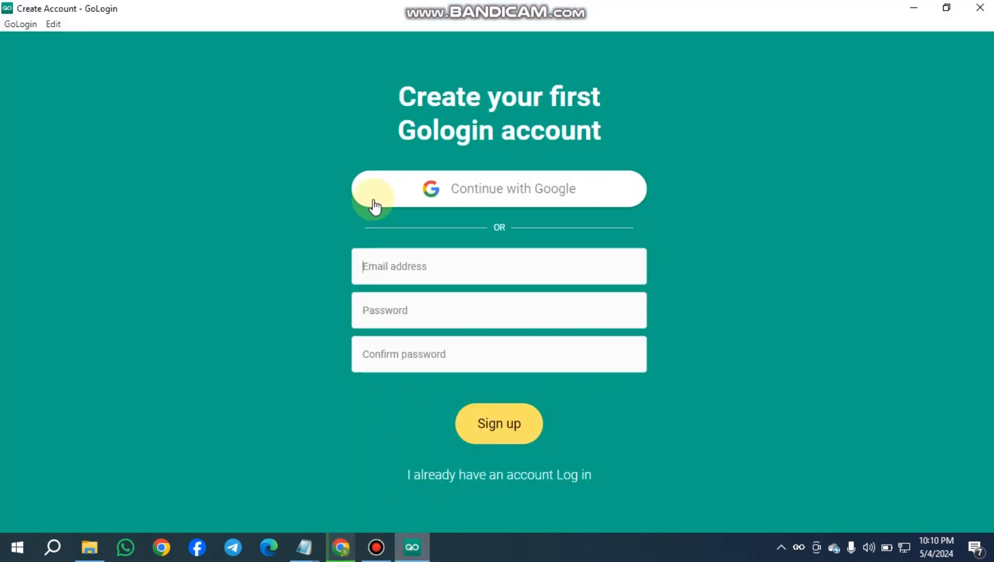
left_click(402, 266)
key("ctrl+v")
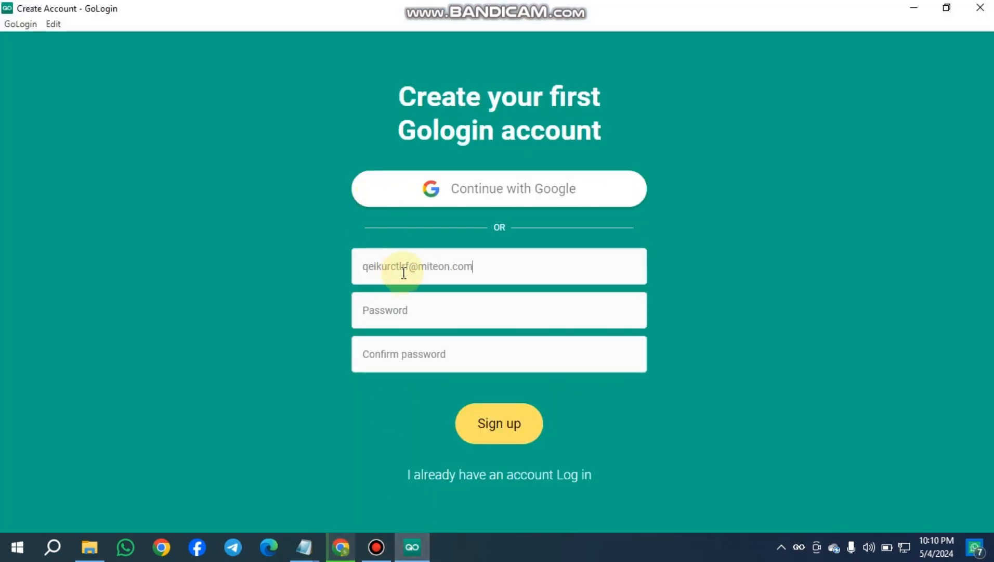
Enter the account password, repeat it in the confirmation field, and submit the GoLogin sign-up form
left_click(413, 310)
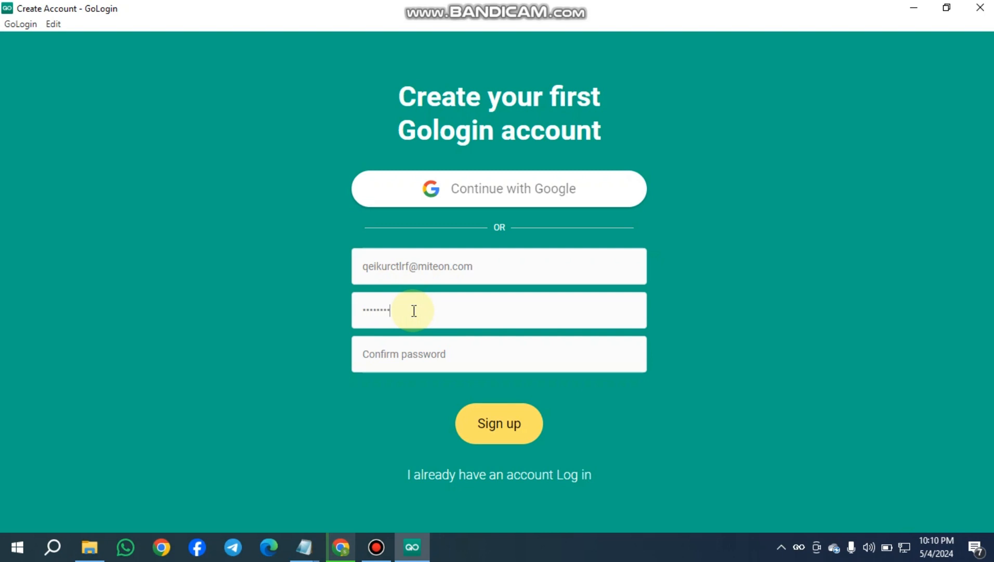
key("ctrl+v")
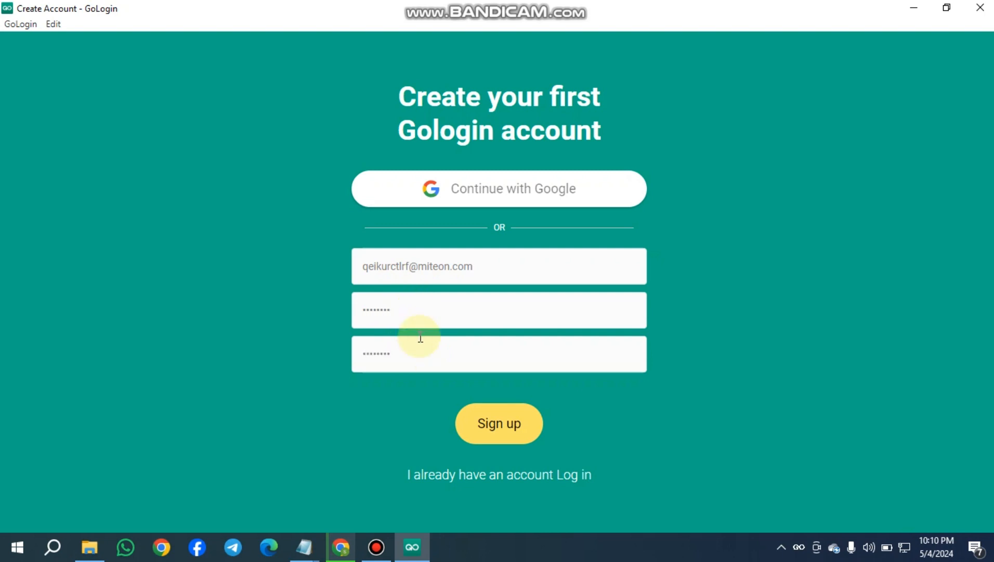
left_click(517, 437)
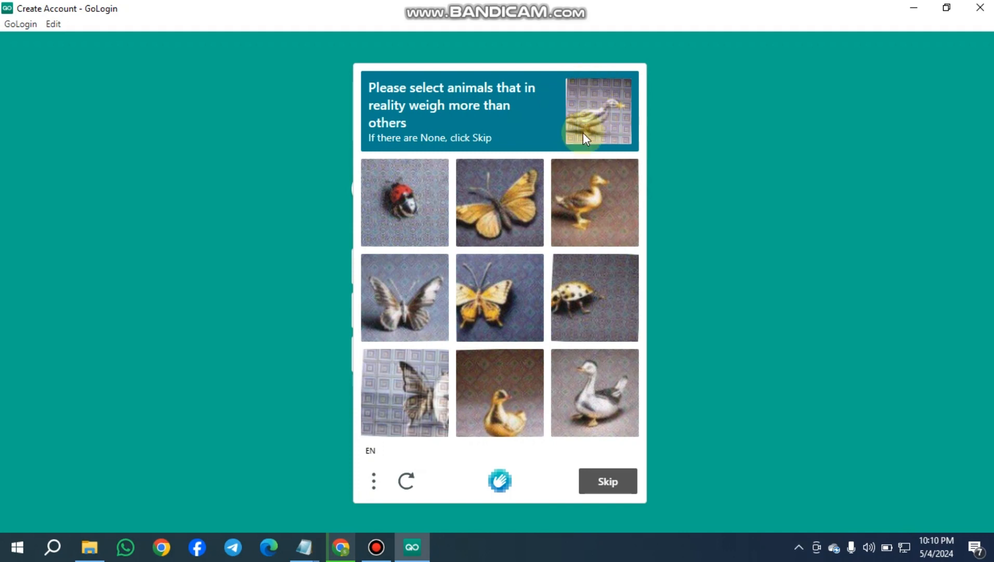
Select the three duck images in the captcha about heavier animals and submit it for verification
left_click(595, 207)
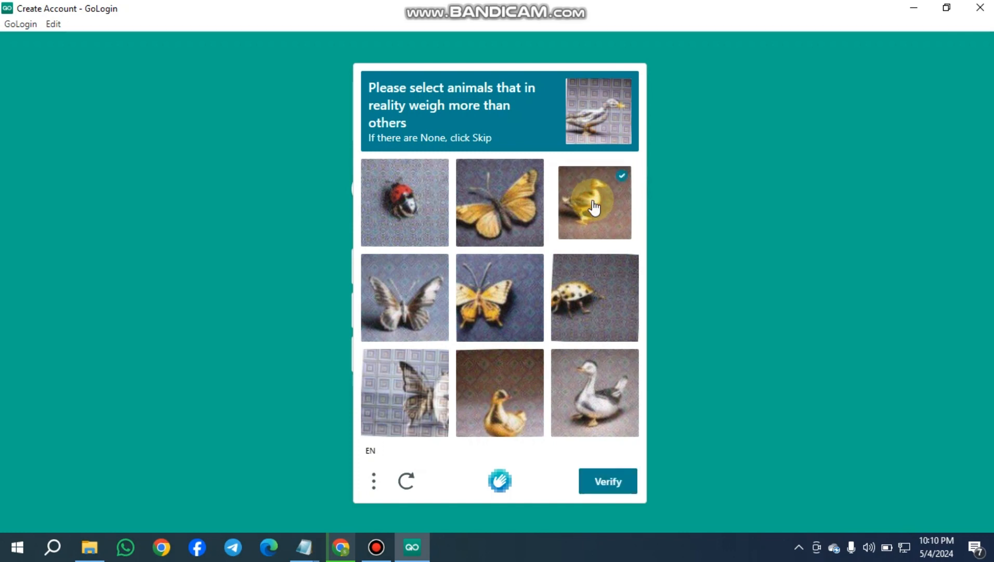
left_click(502, 401)
left_click(588, 393)
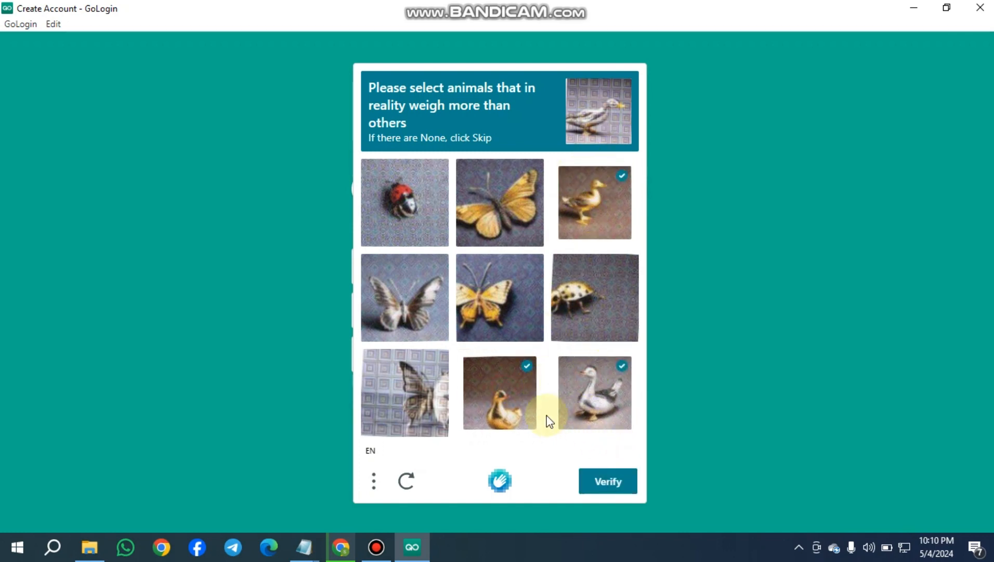
left_click(605, 485)
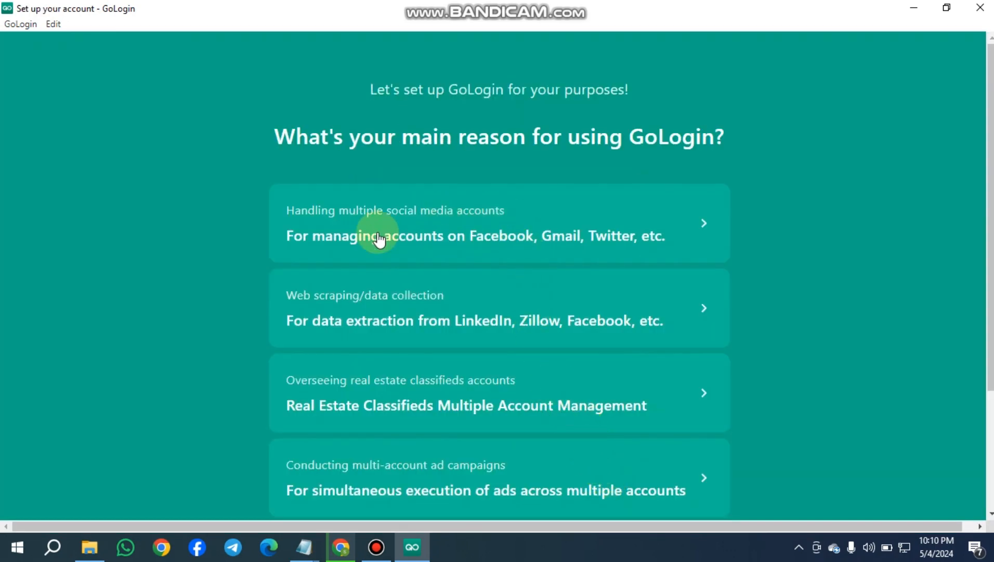
Answer the setup questions with handling multiple social media accounts as the main reason and CEO/Founder as the role
scroll(437, 266, "down", 3)
scroll(416, 254, "up", 3)
left_click(435, 223)
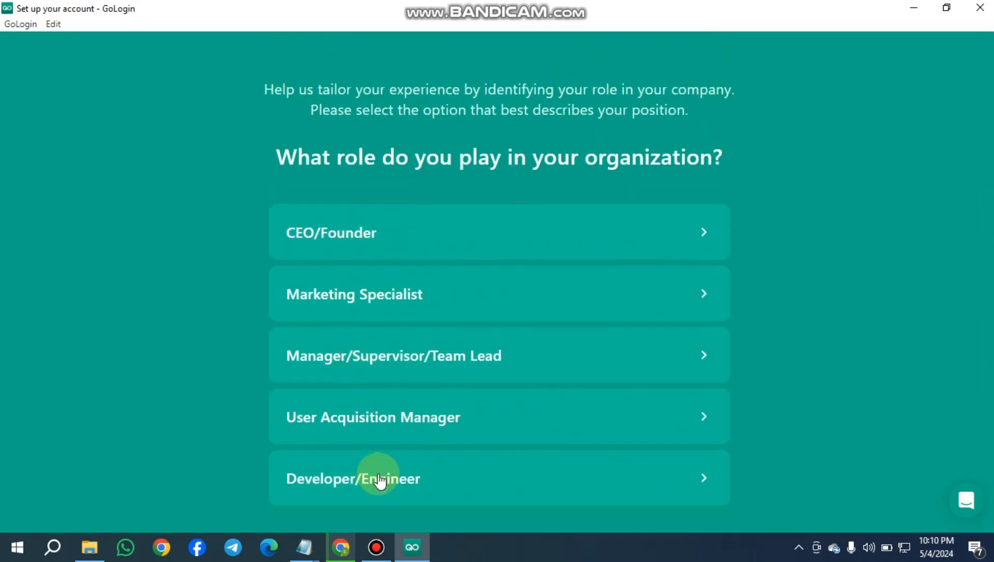
left_click(401, 229)
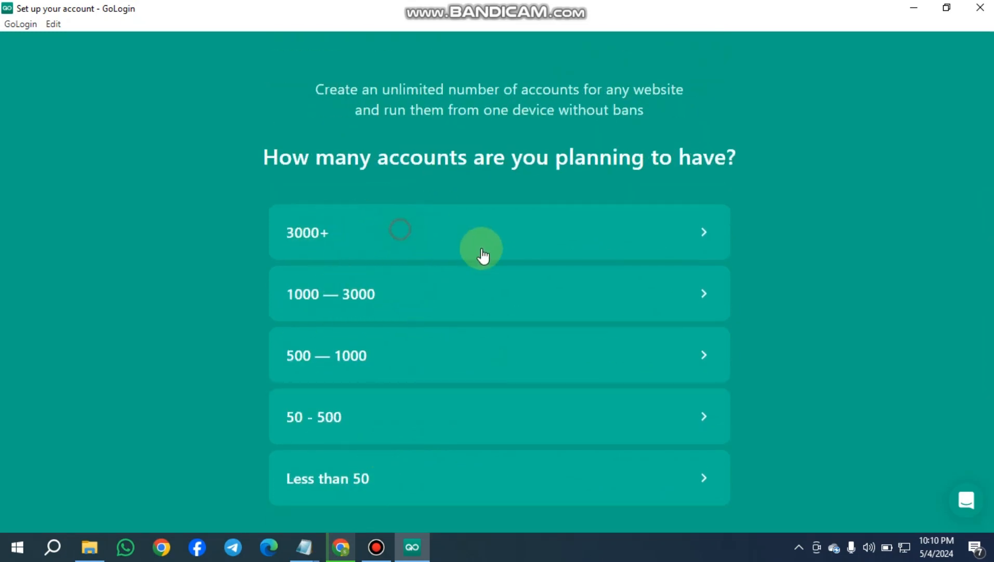
Finish the setup survey with 3000+ planned accounts, No for API use, and Google search as the referral source
left_click(355, 240)
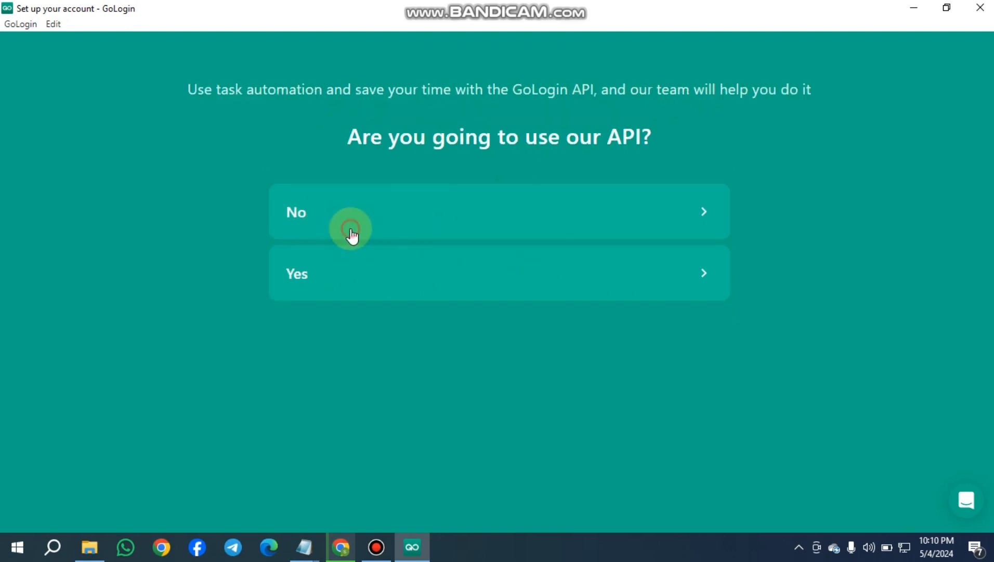
left_click(362, 216)
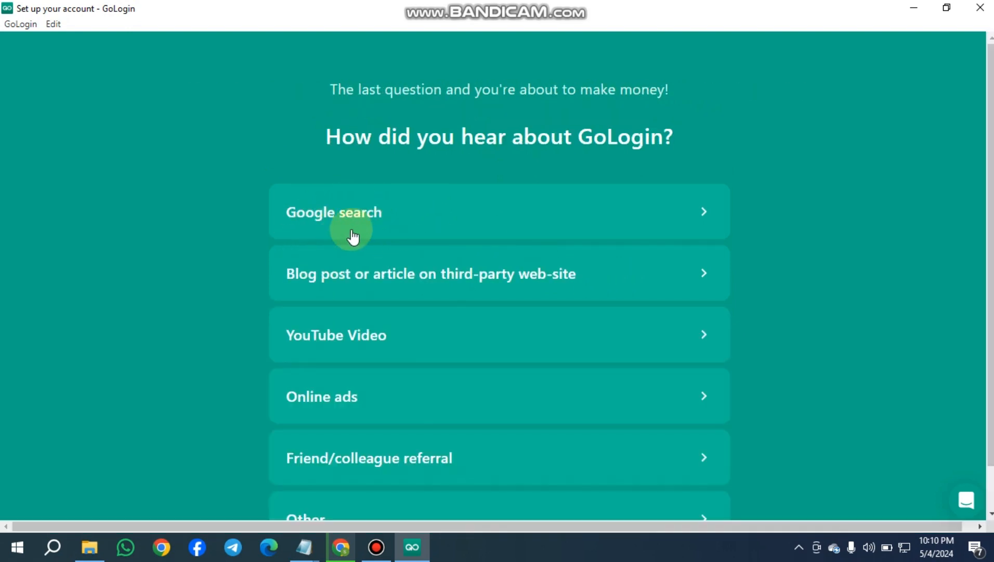
scroll(375, 291, "down", 1)
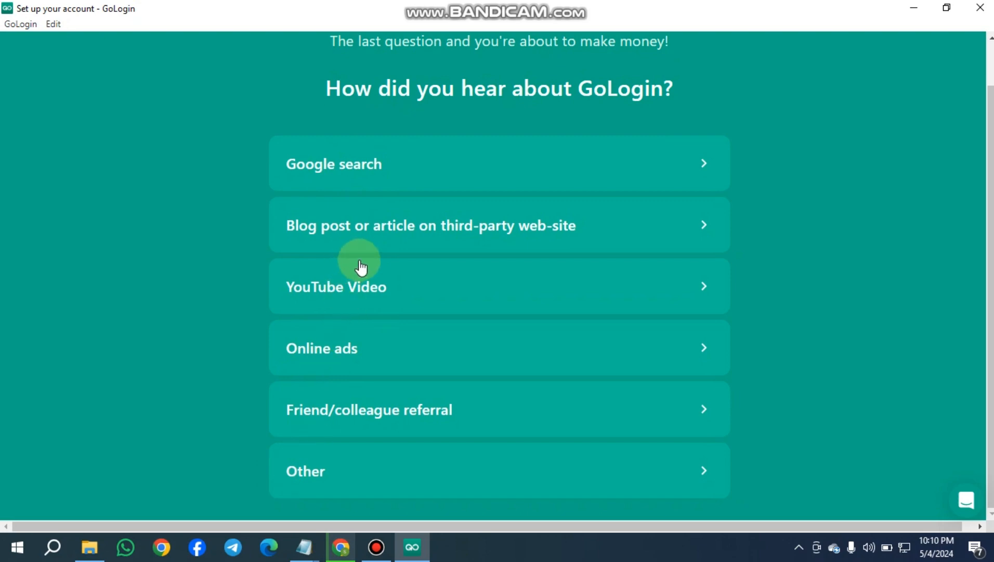
scroll(353, 250, "up", 1)
left_click(363, 213)
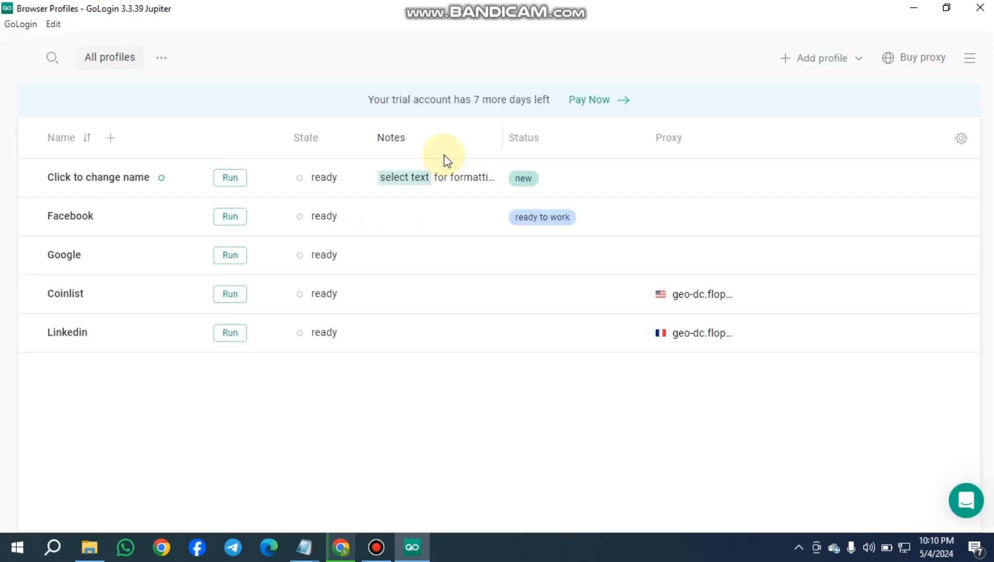
left_click(477, 404)
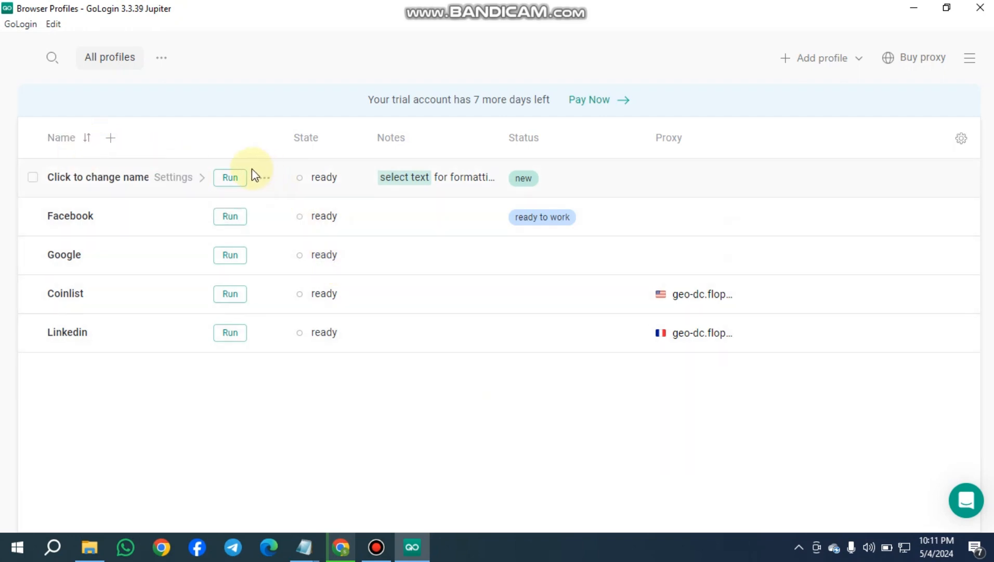
left_click_drag(352, 398, 431, 382)
left_click(259, 414)
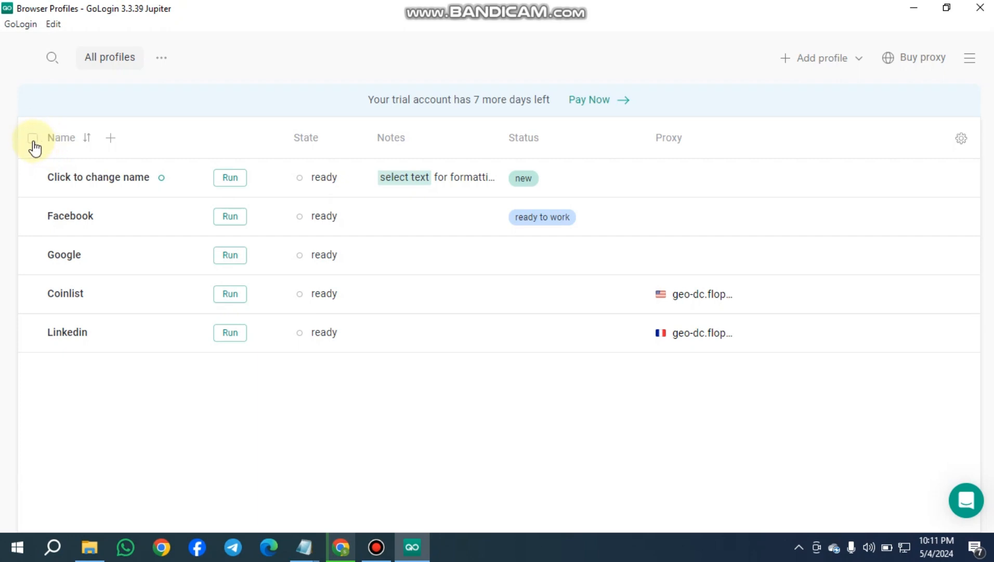
Select all the default browser profiles and delete them, confirming the deletion
left_click(33, 140)
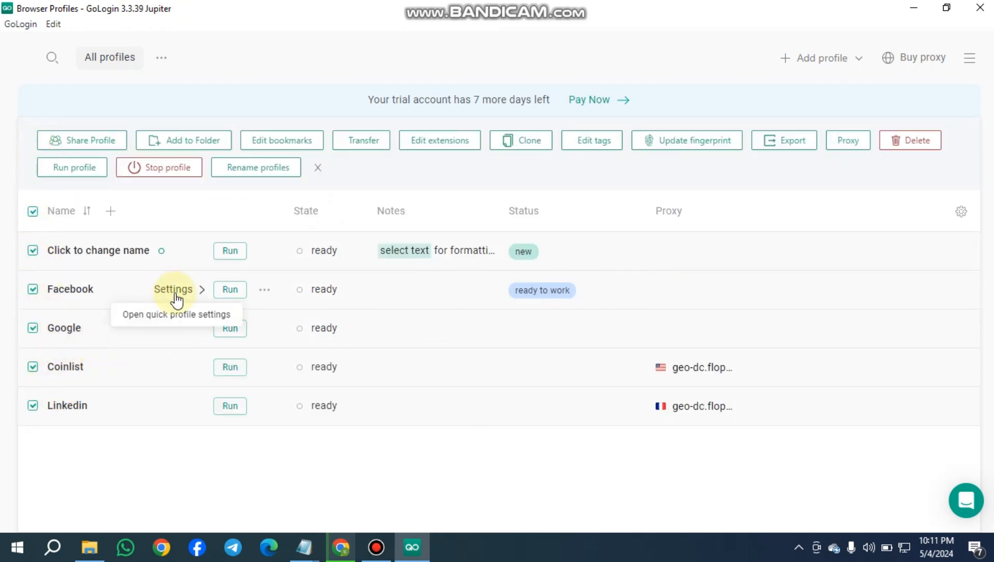
left_click(930, 146)
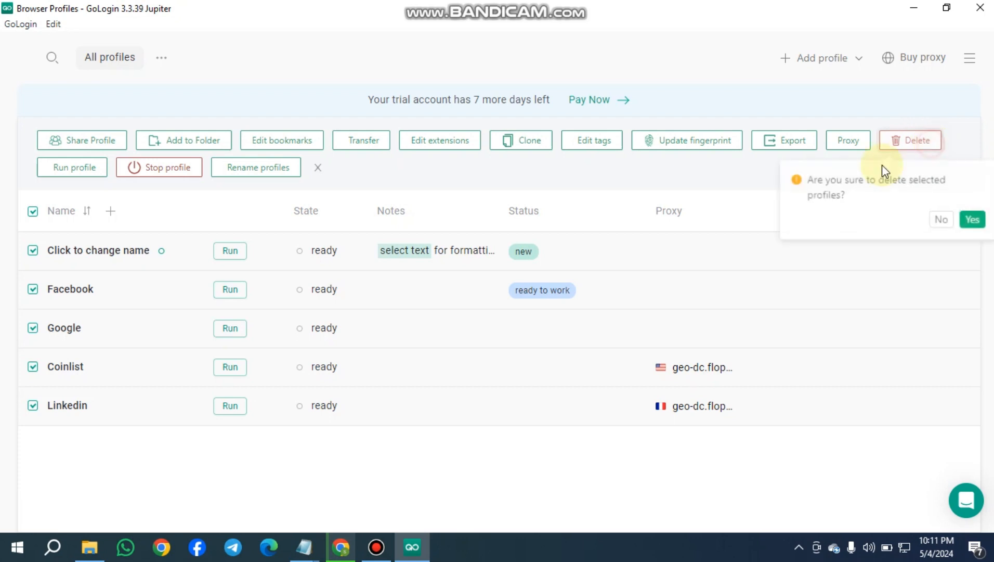
left_click(970, 229)
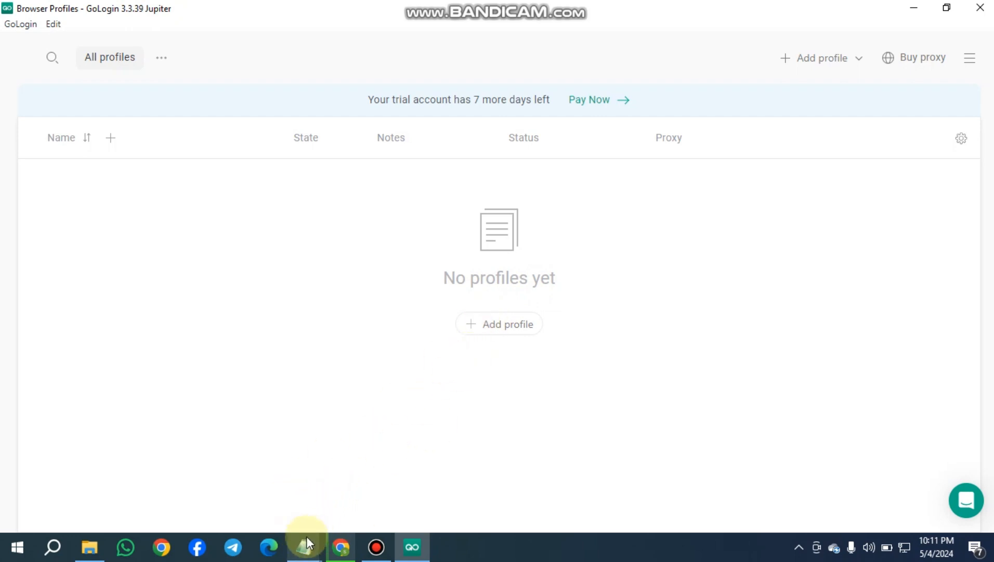
mouse_move(311, 550)
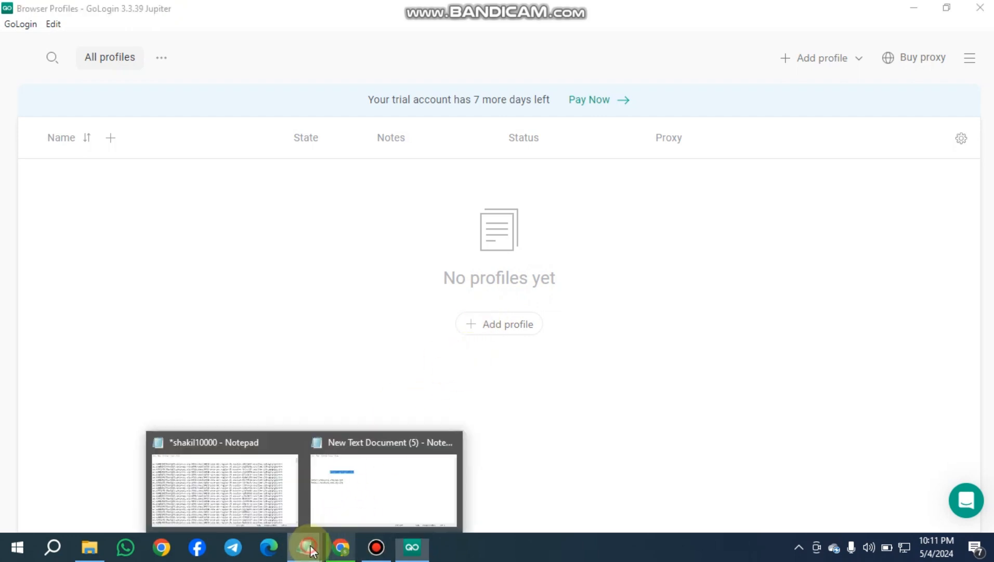
left_click(389, 473)
left_click_drag(451, 242, 283, 238)
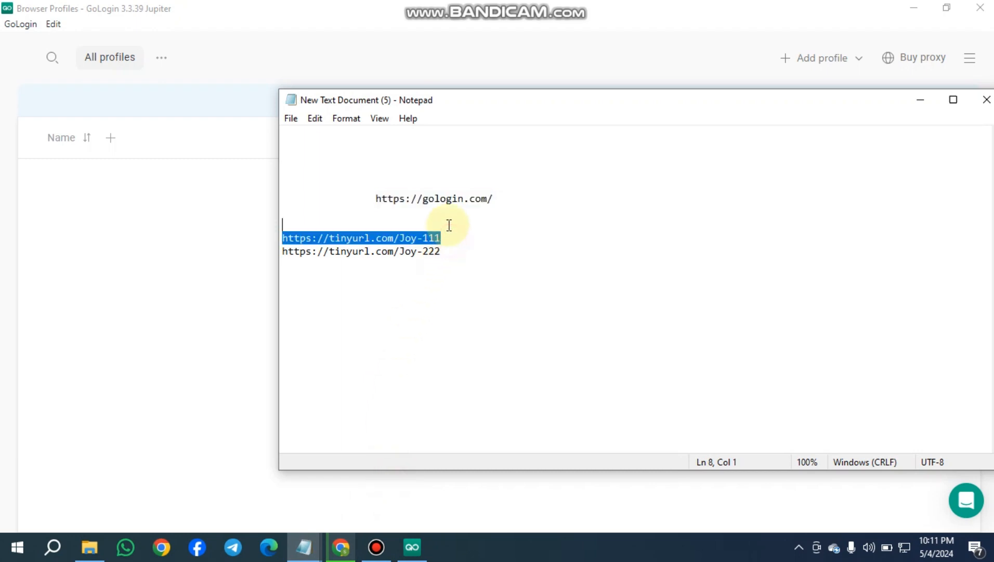
right_click(424, 239)
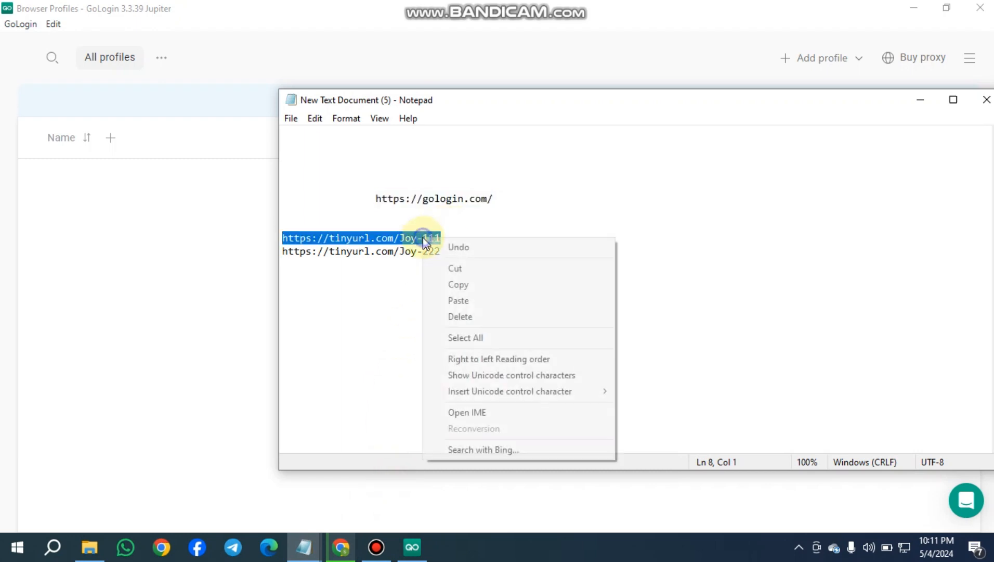
left_click(479, 283)
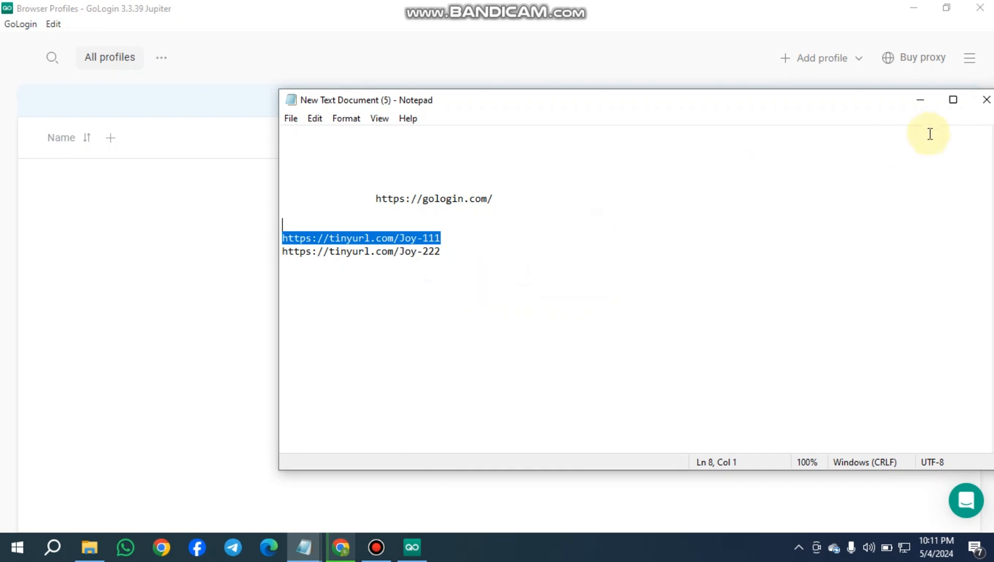
left_click(929, 103)
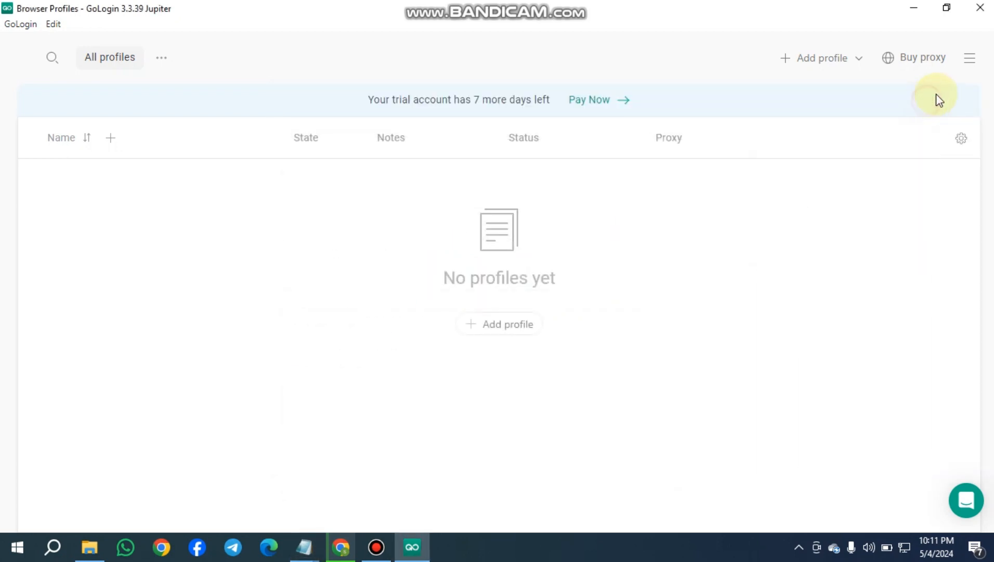
Open the account's default profile settings and set the operating system to Windows
left_click(972, 59)
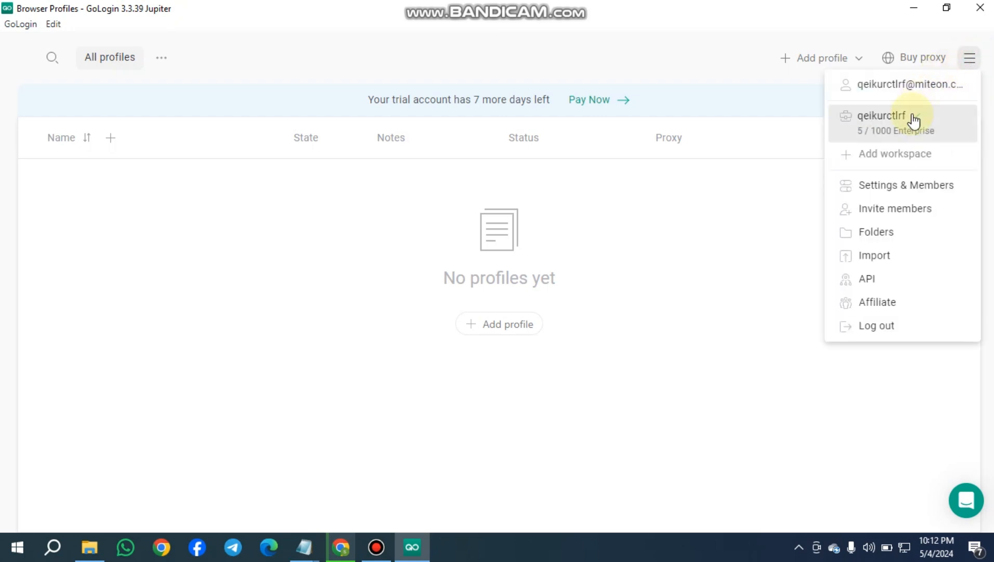
left_click(914, 188)
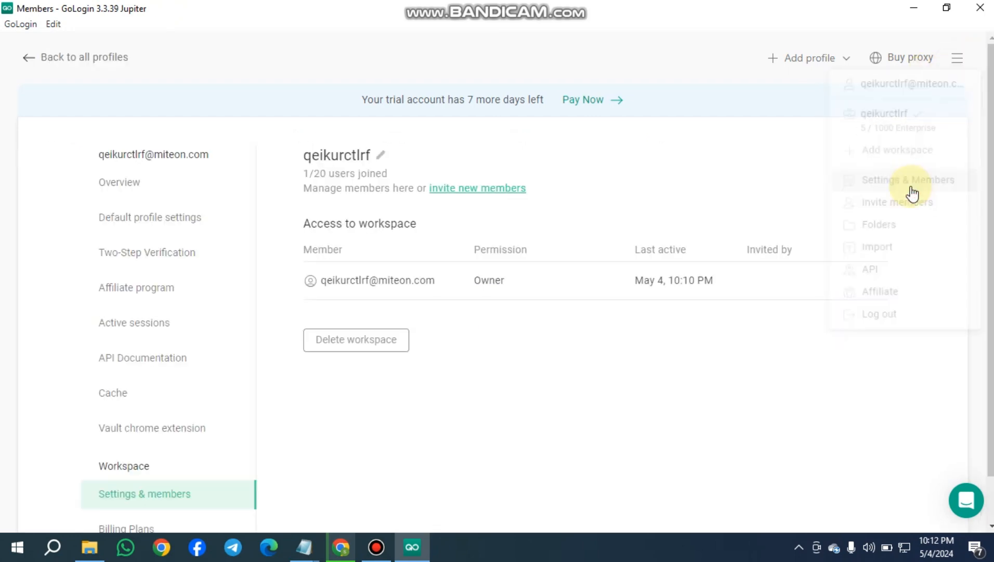
left_click(157, 223)
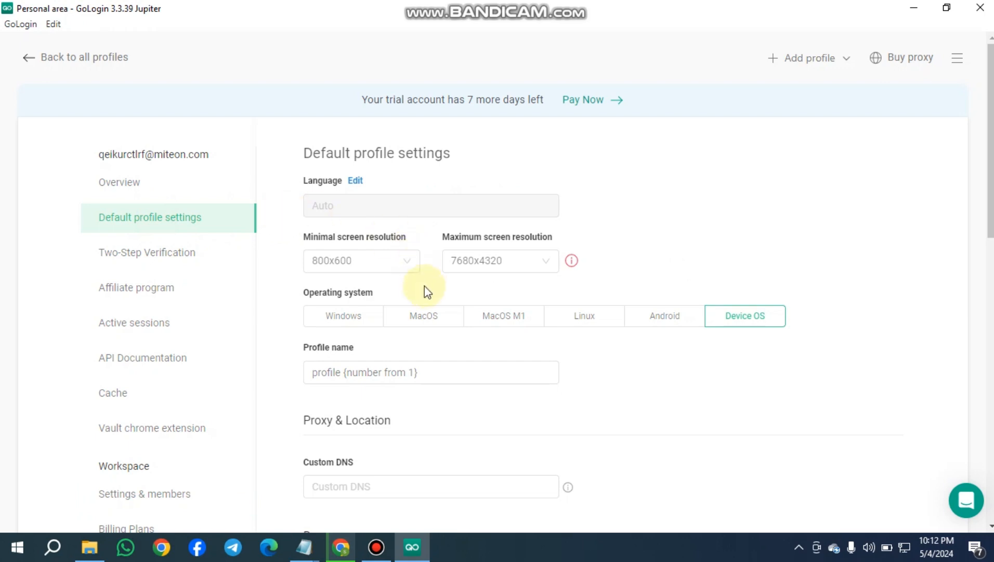
scroll(372, 182, "down", 1)
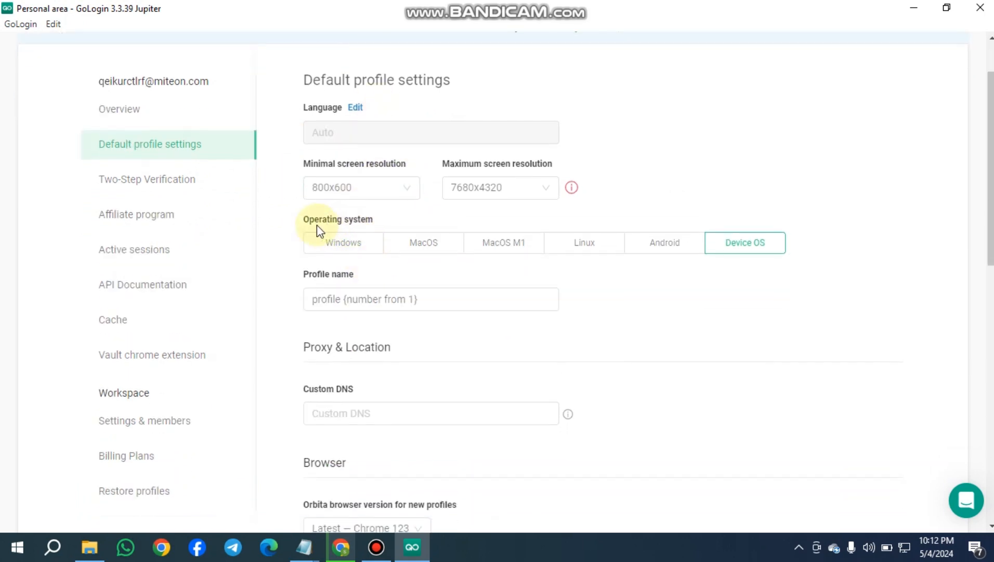
left_click_drag(302, 218, 404, 224)
scroll(263, 229, "up", 1)
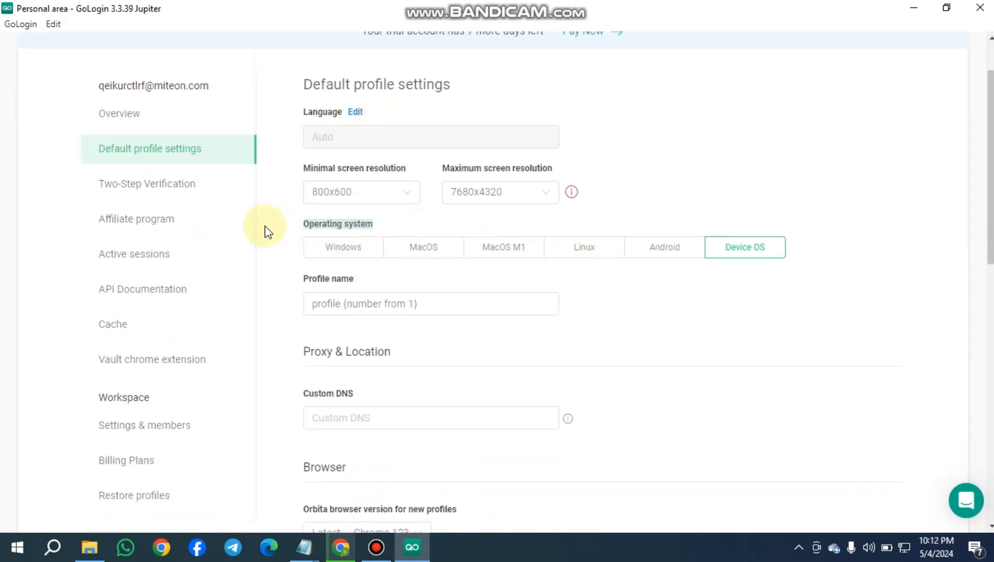
left_click(347, 323)
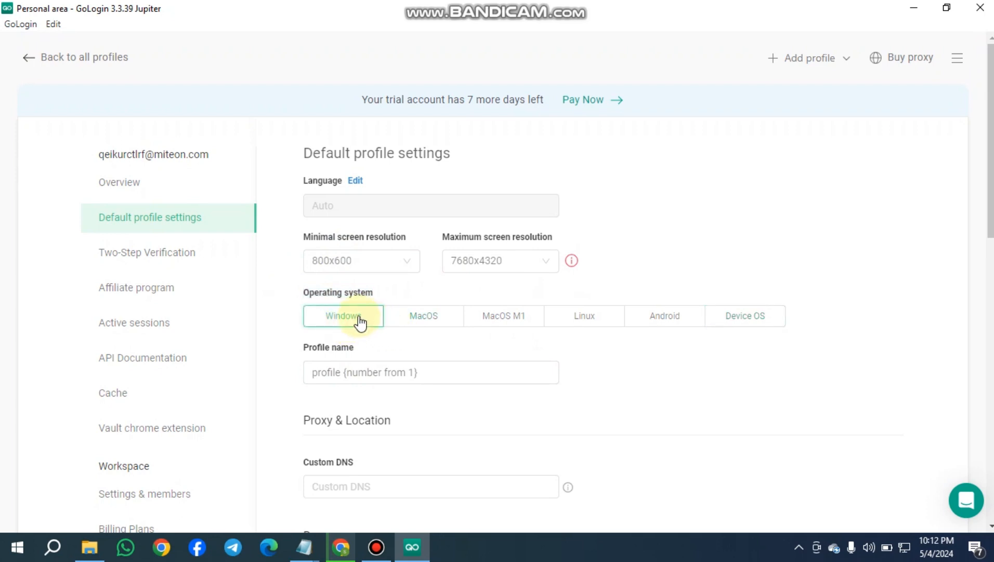
scroll(367, 333, "down", 1)
scroll(358, 312, "down", 4)
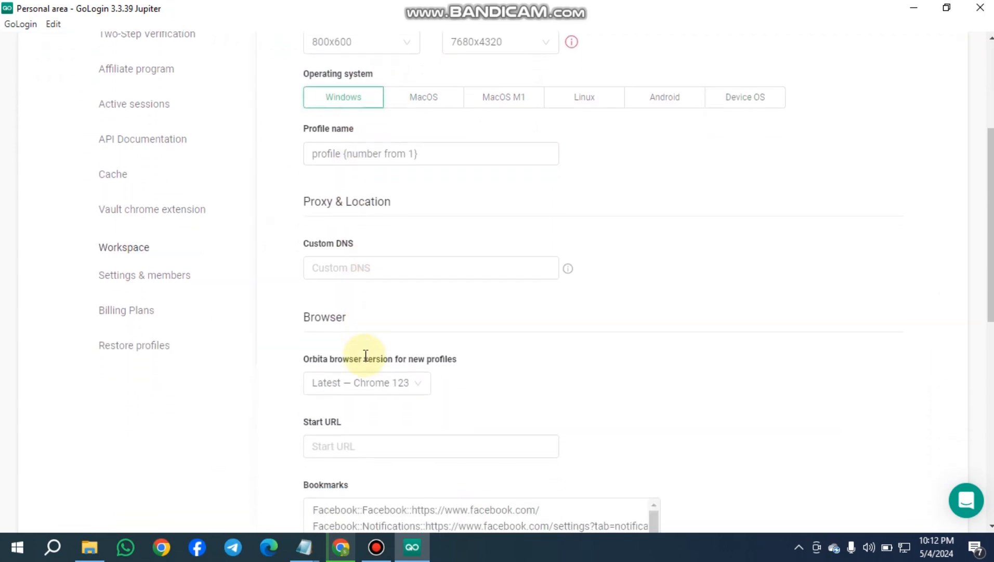
left_click(328, 295)
left_click(338, 284)
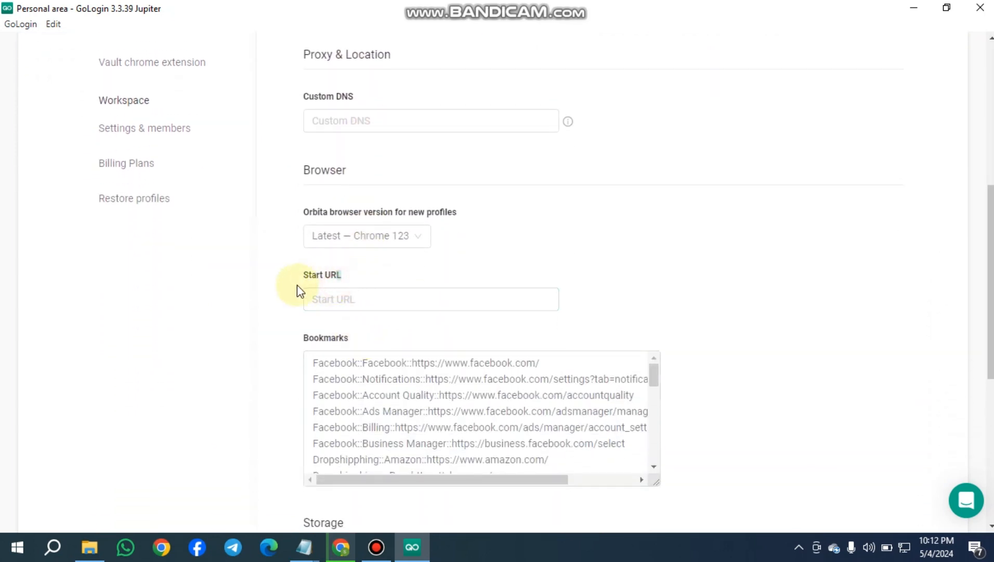
left_click(344, 297)
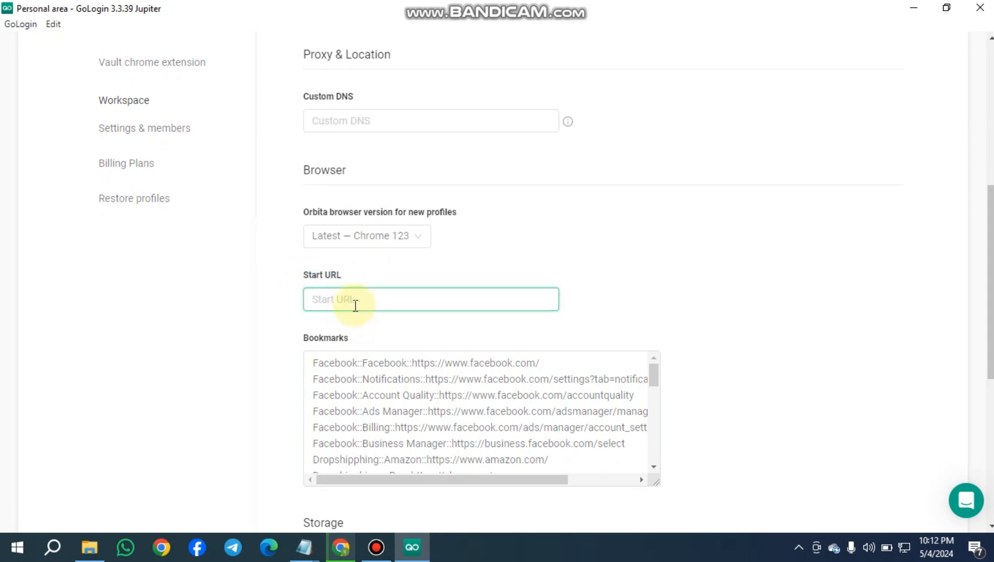
key("ctrl+v")
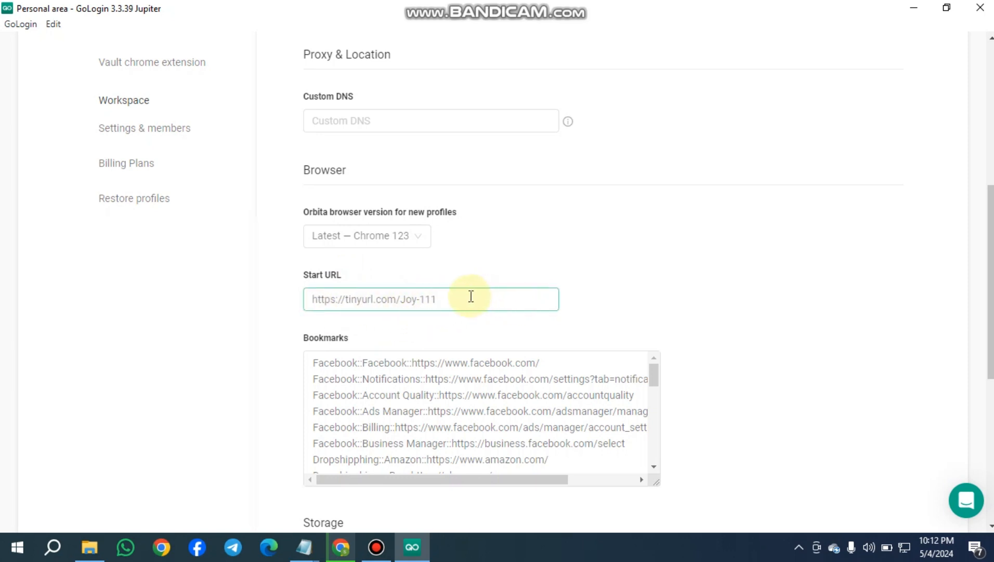
Select all the preset entries in the Bookmarks field and delete them
left_click(419, 354)
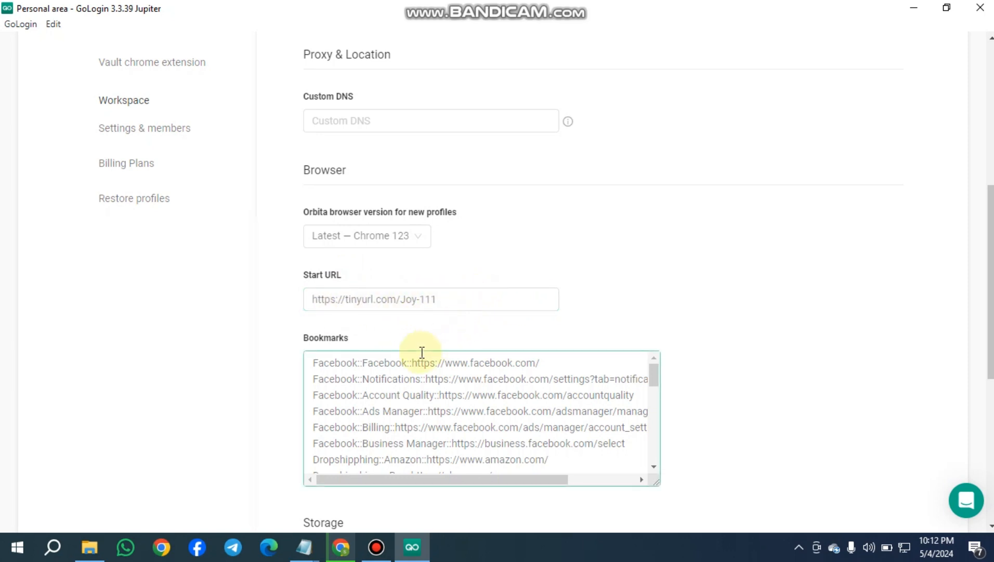
scroll(411, 372, "down", 3)
scroll(409, 376, "down", 10)
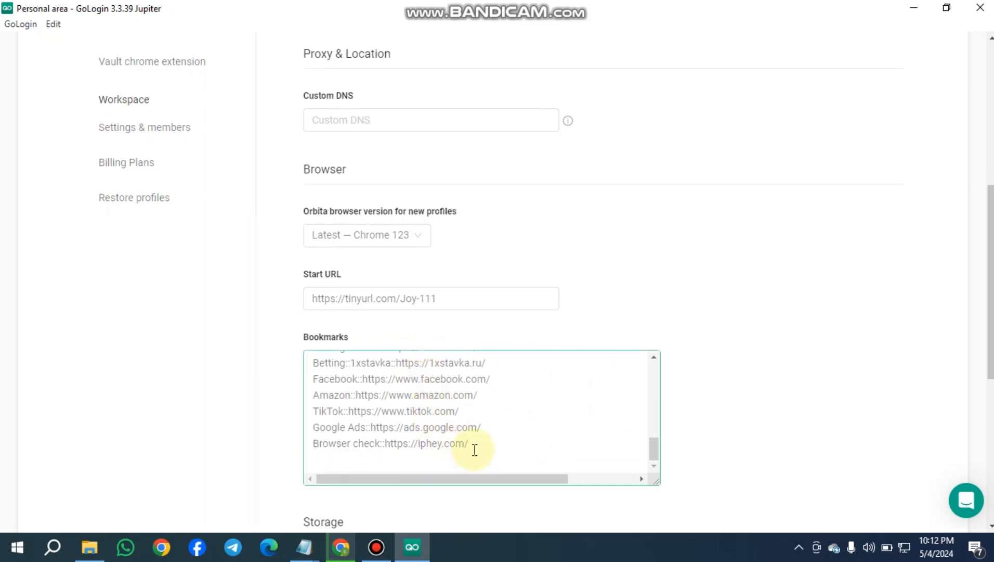
scroll(446, 352, "up", 15)
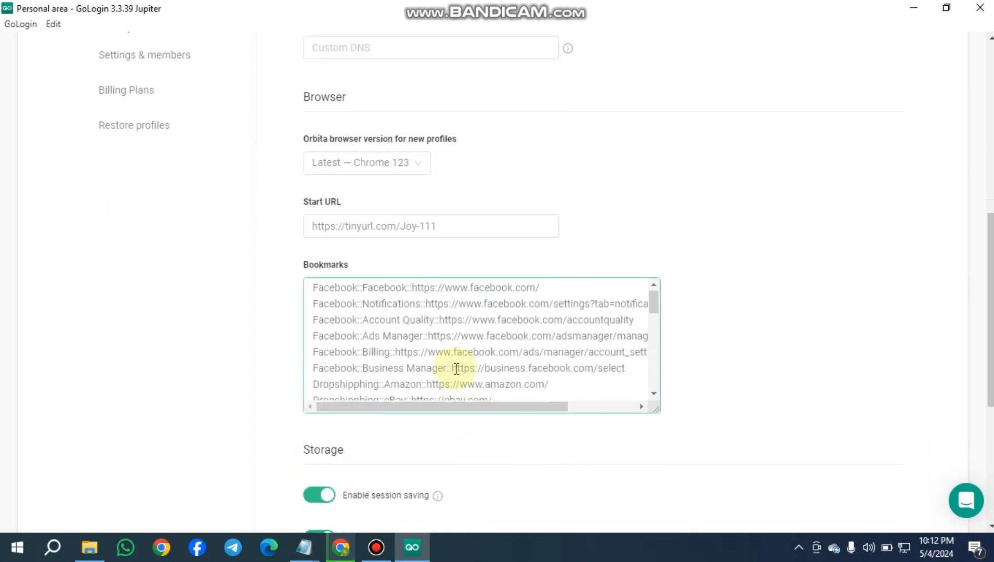
left_click_drag(311, 289, 544, 406)
scroll(513, 362, "up", 20)
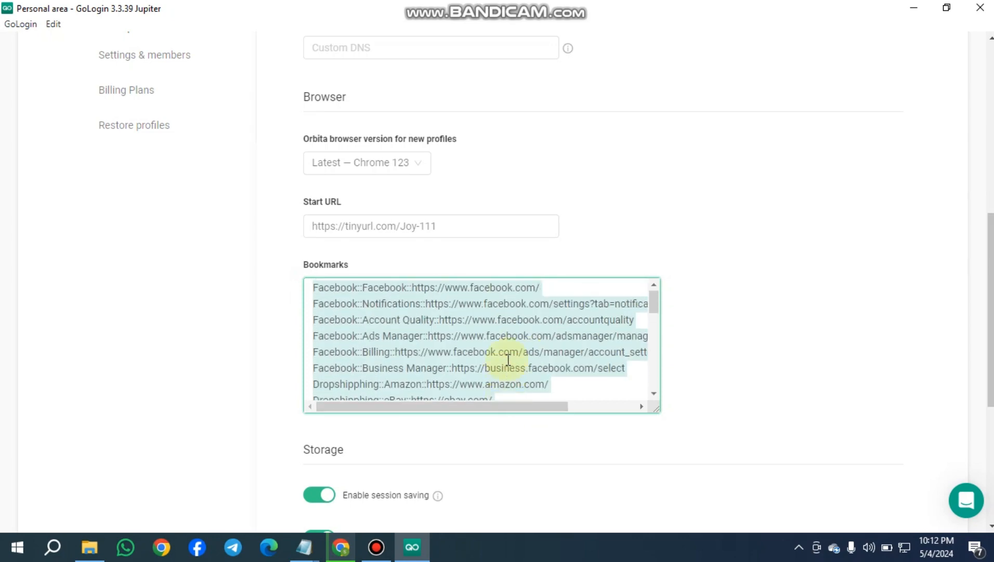
scroll(466, 399, "down", 7)
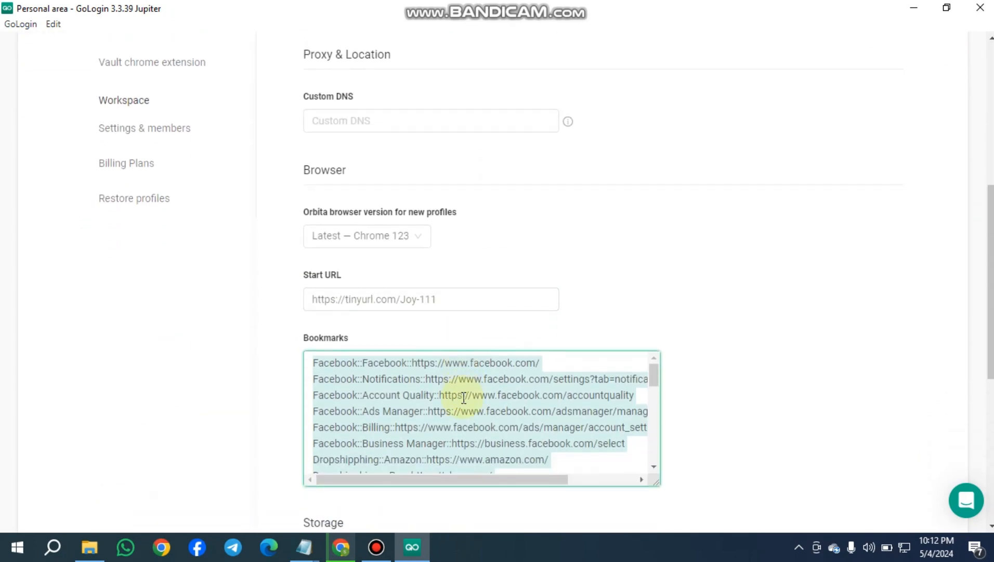
key("BackSpace")
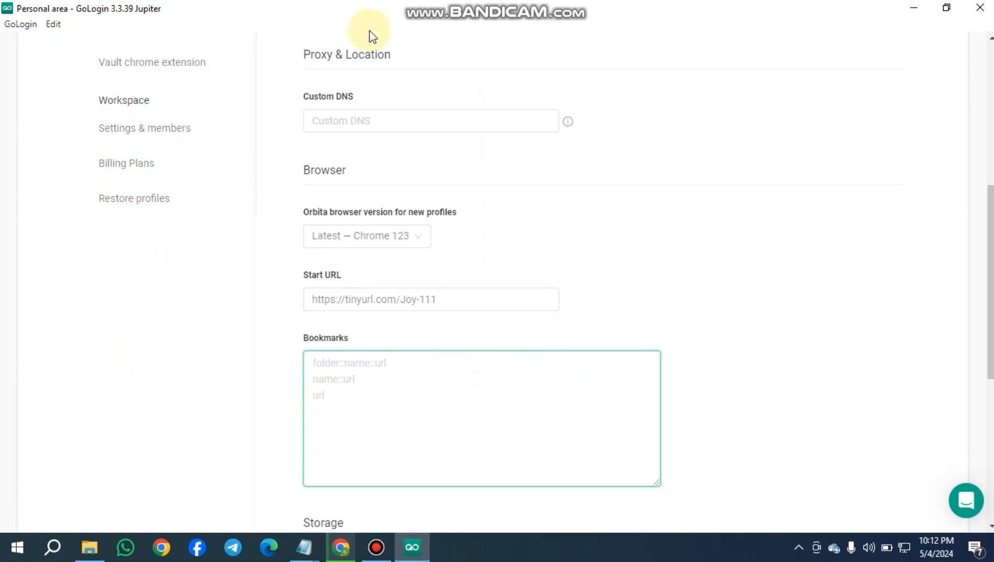
left_click(384, 385)
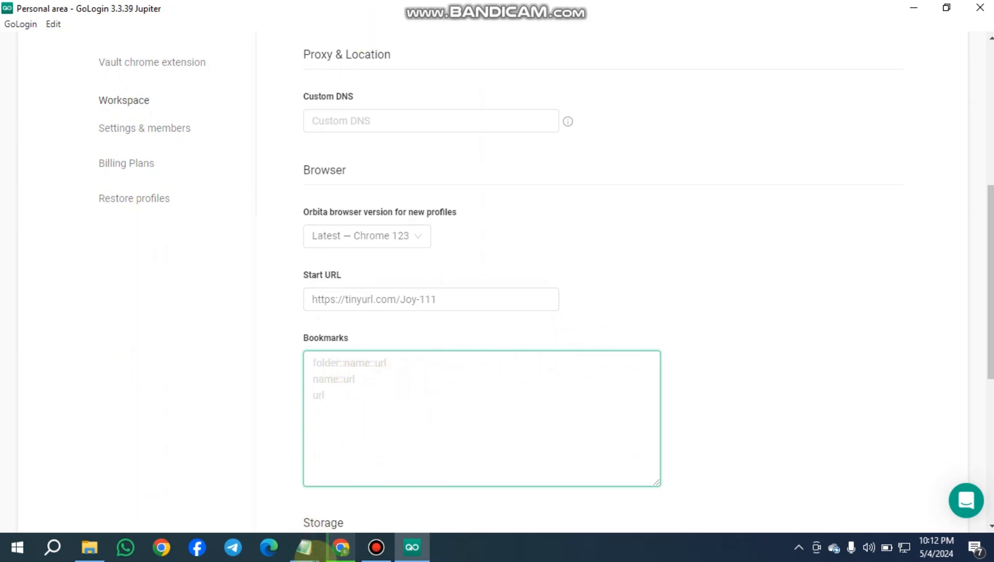
left_click(306, 547)
left_click(363, 489)
left_click(443, 243)
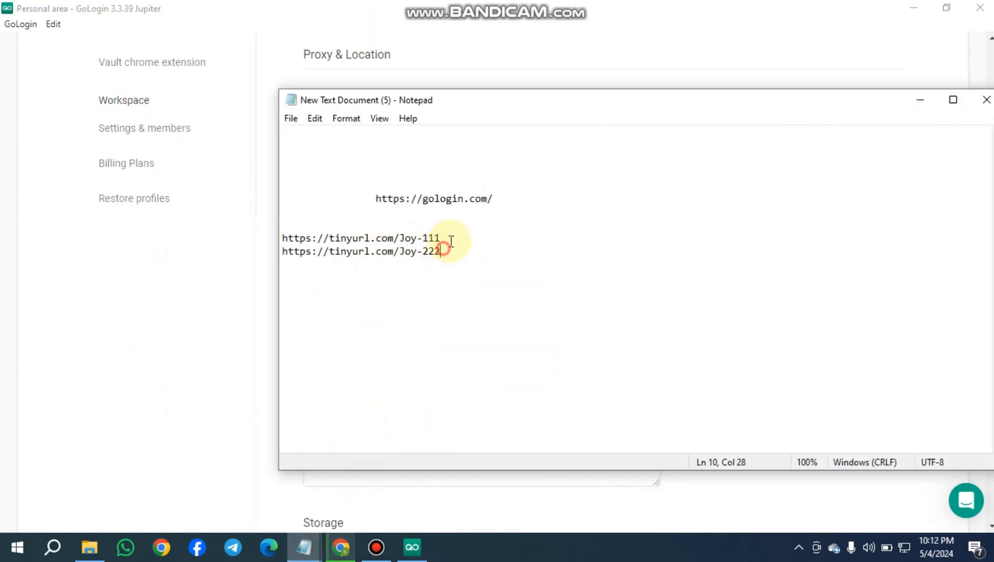
double_click(438, 249)
right_click(438, 251)
left_click(474, 296)
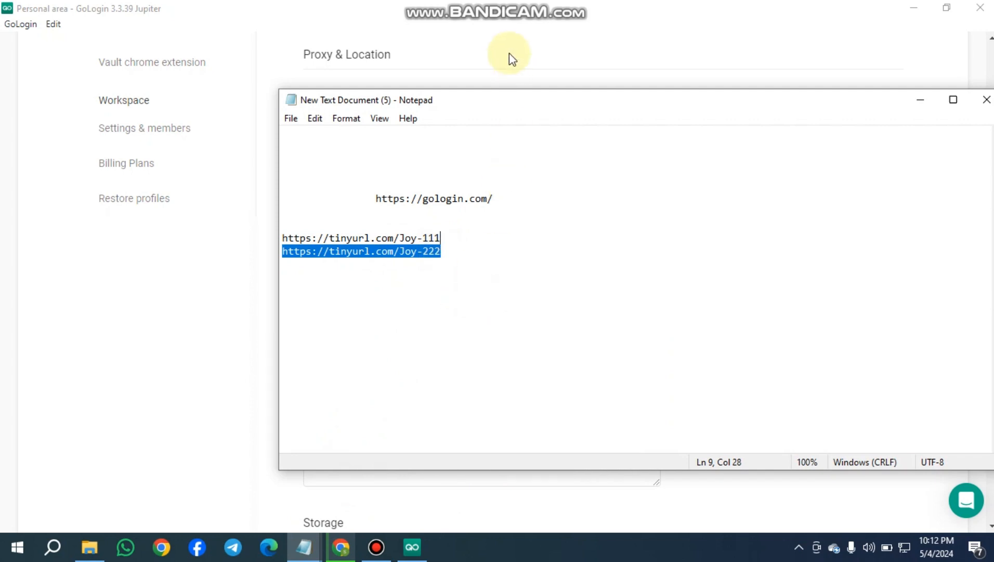
left_click(508, 53)
left_click(327, 427)
left_click(345, 371)
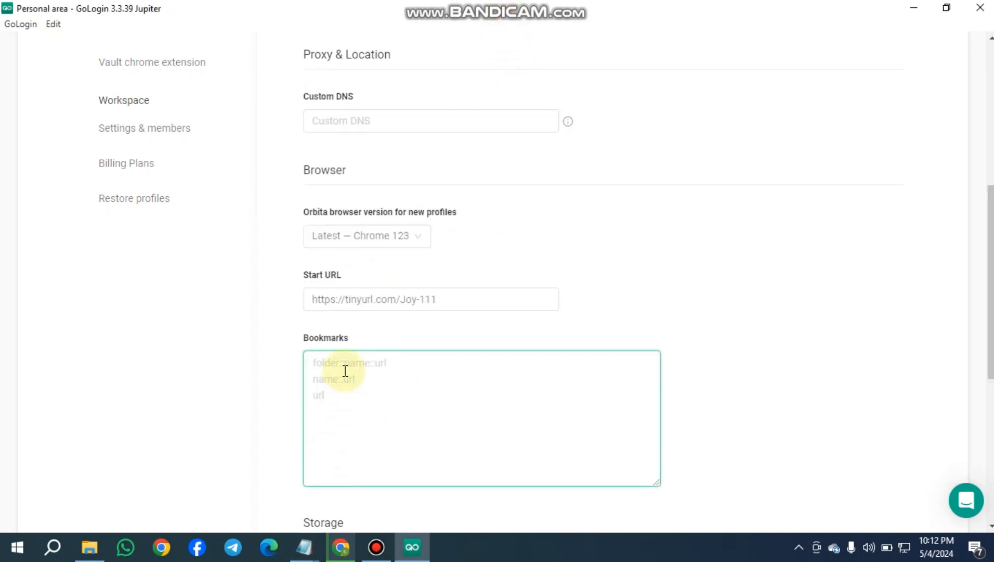
key("ctrl+v")
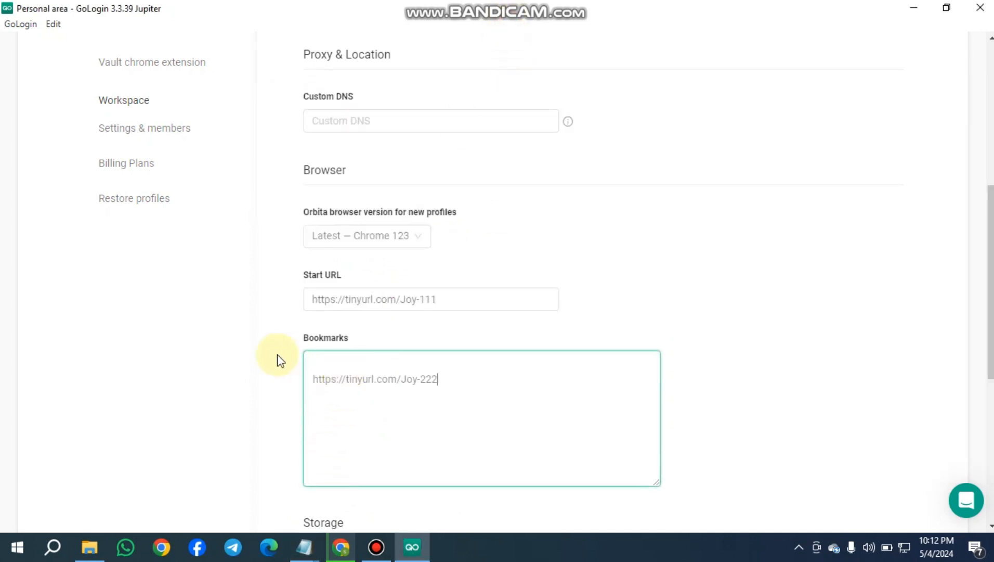
left_click(628, 301)
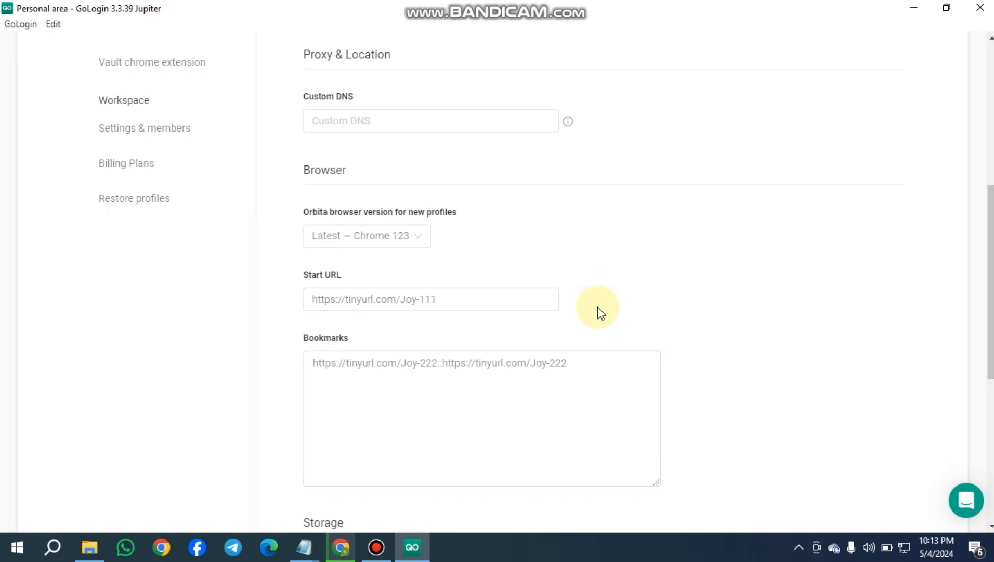
left_click(403, 300)
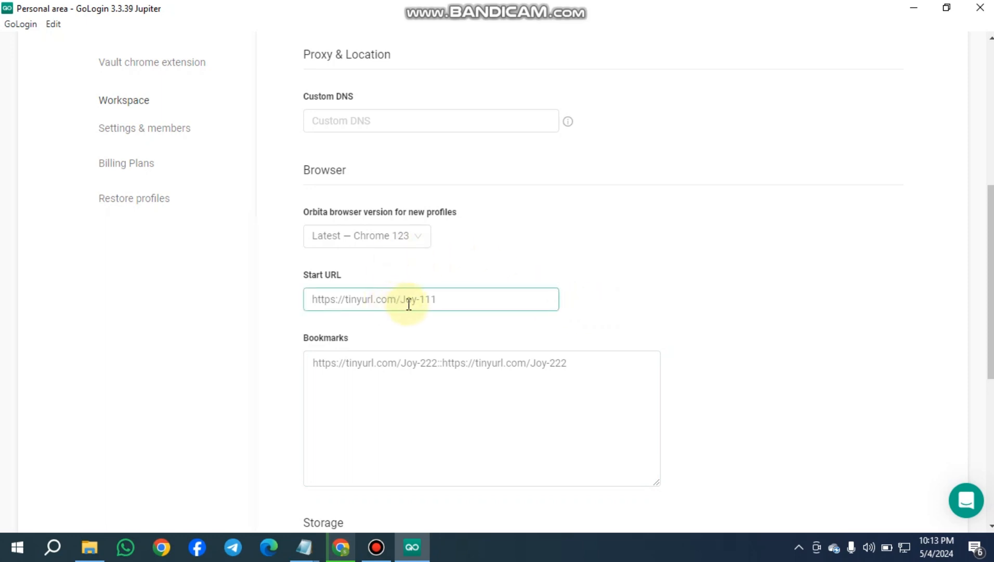
left_click(385, 374)
left_click(319, 287)
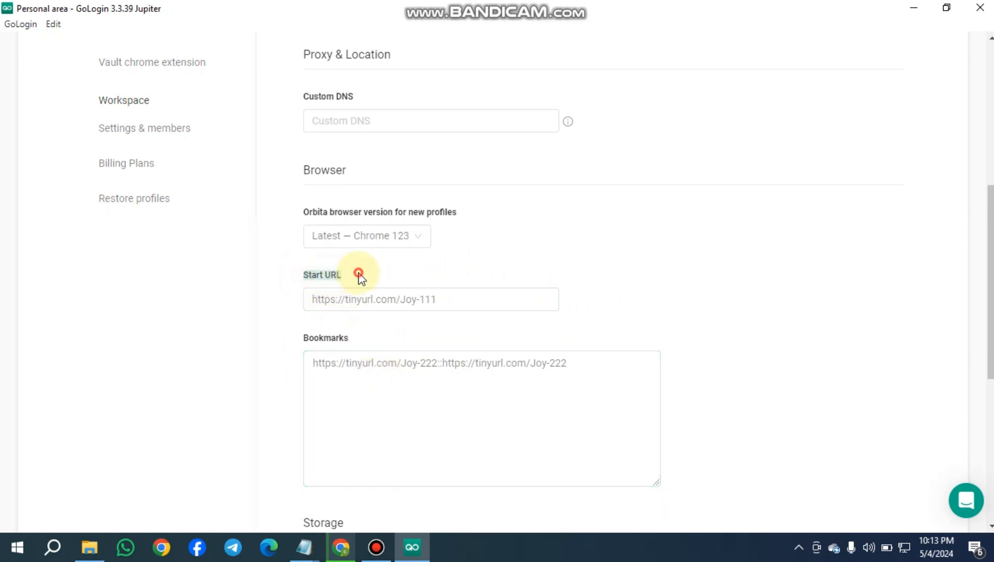
left_click(422, 292)
left_click_drag(443, 299, 406, 307)
left_click(407, 364)
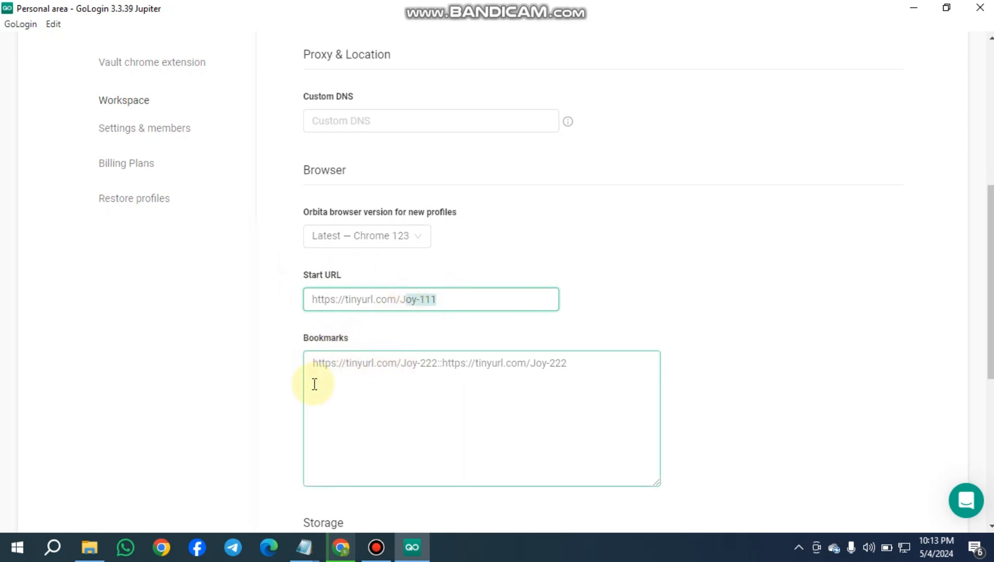
Turn off browser history saving and password saving in the Storage section of the default profile settings
scroll(319, 381, "down", 5)
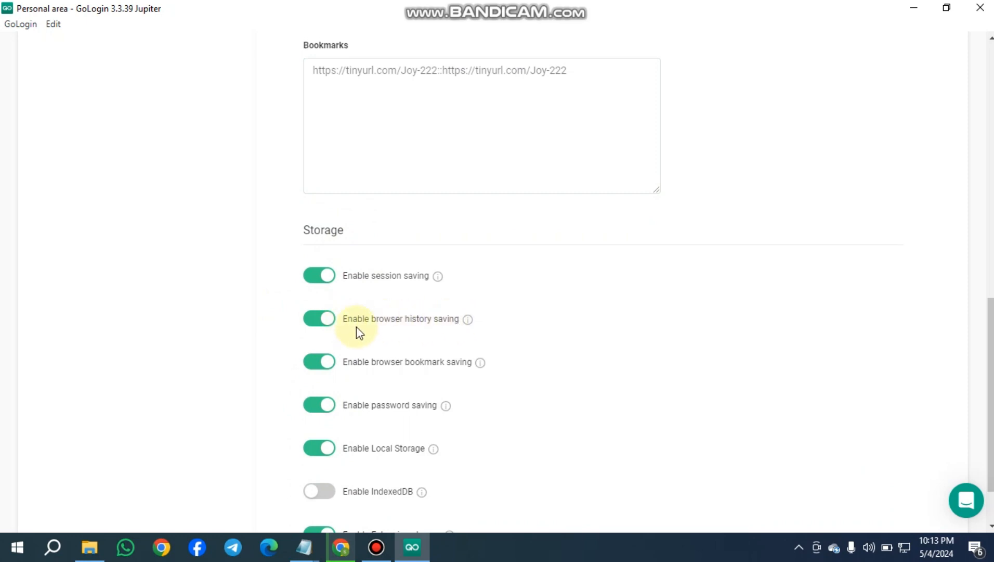
left_click(317, 320)
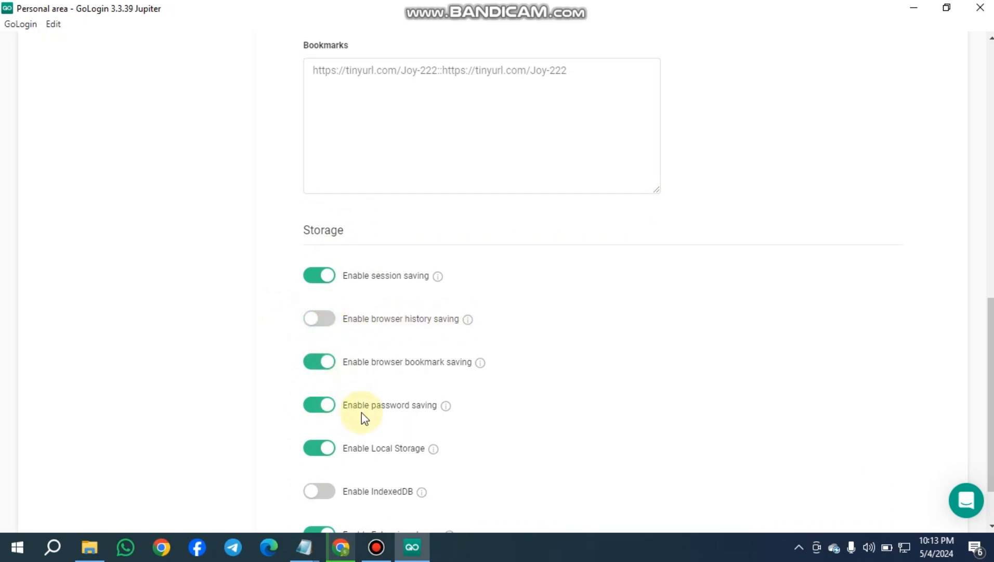
left_click(332, 407)
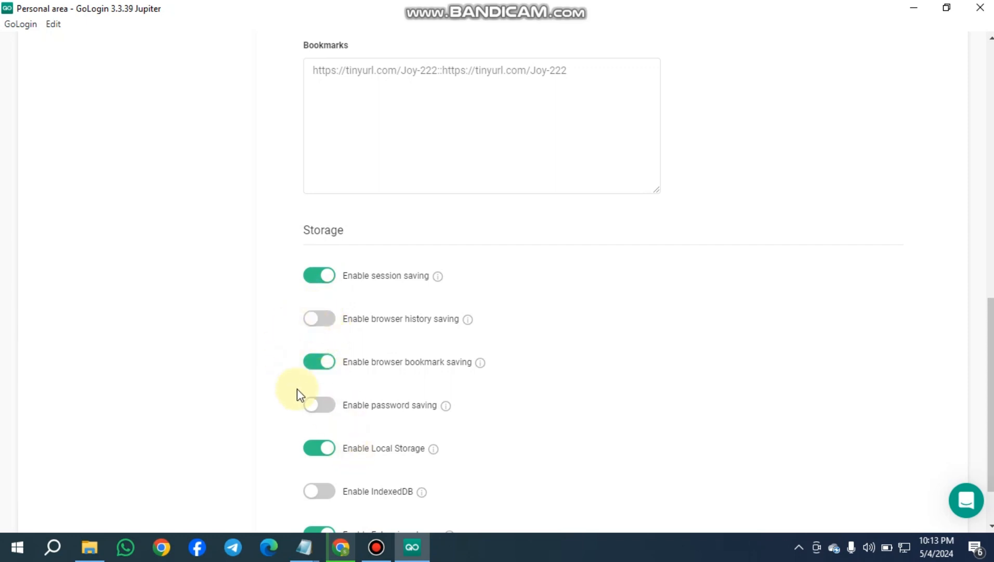
scroll(330, 334, "up", 3)
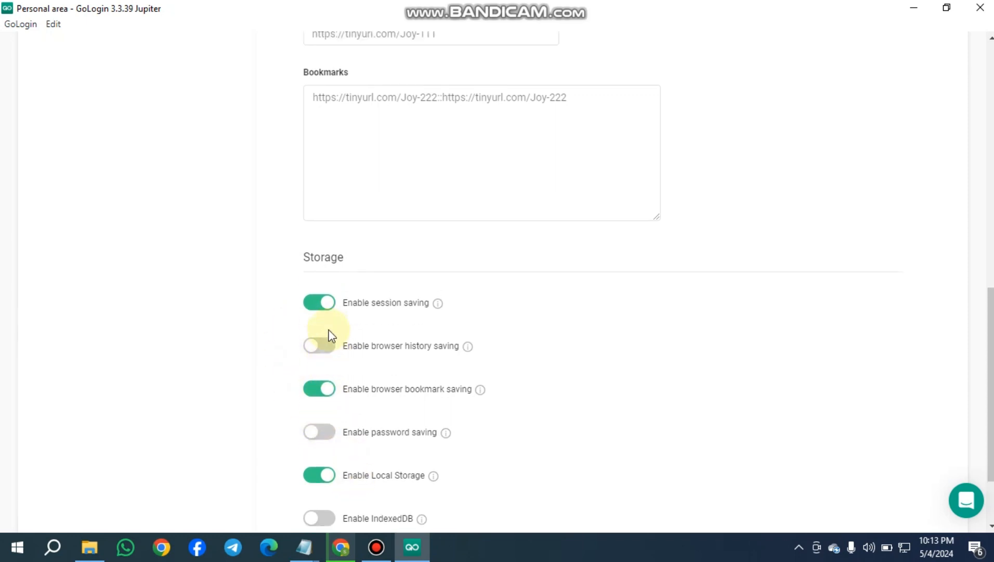
scroll(329, 329, "down", 3)
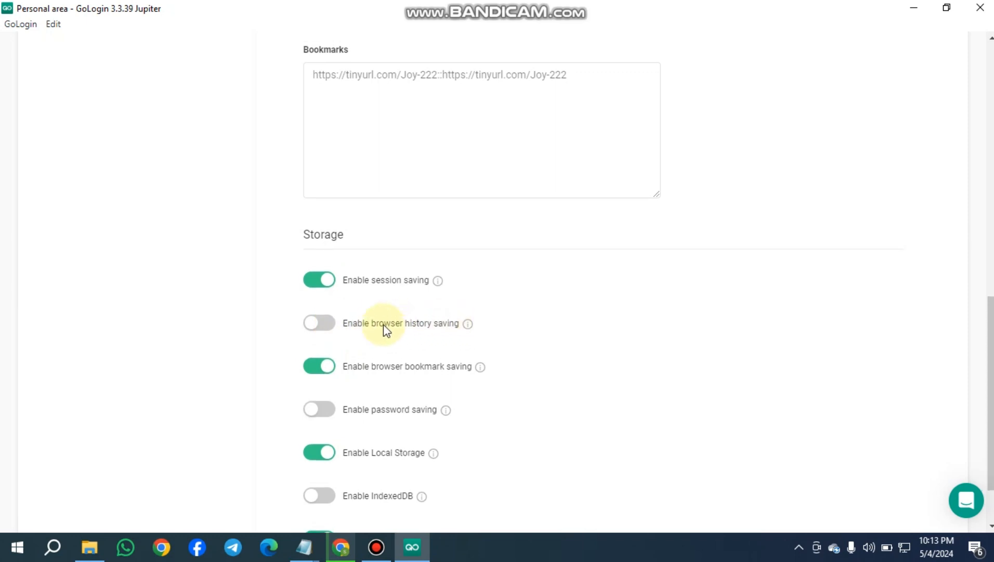
Leave the default profile settings and return to the list of all profiles
scroll(383, 324, "up", 8)
scroll(306, 308, "up", 5)
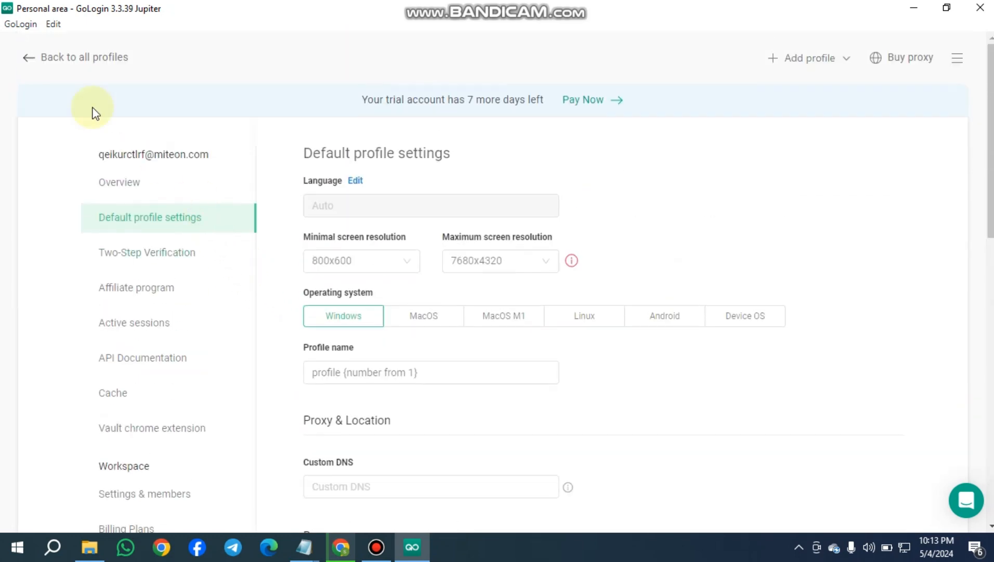
left_click(38, 62)
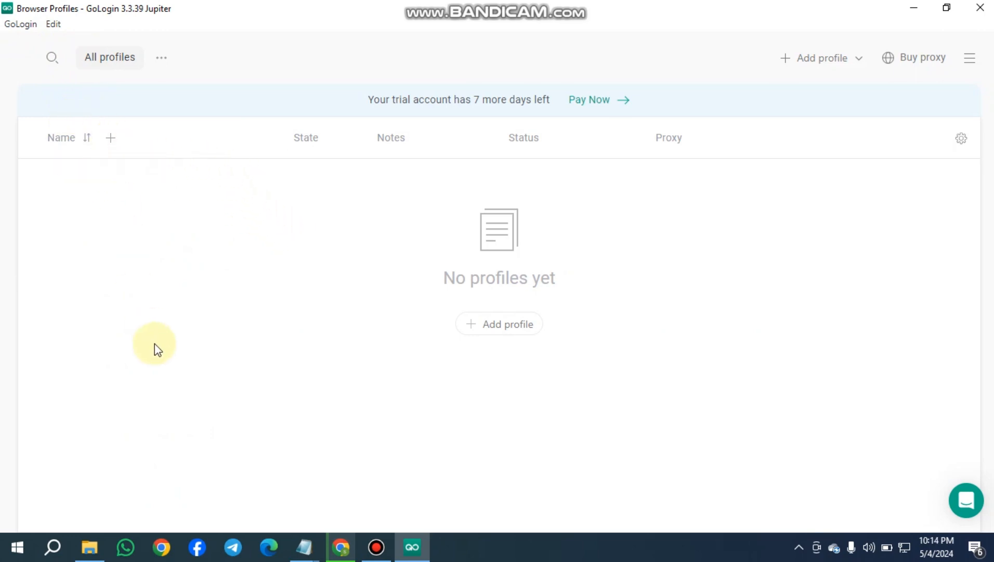
Add ten quick profiles, profile 1 to profile 10, to the empty profile list
left_click(112, 138)
left_click(117, 137)
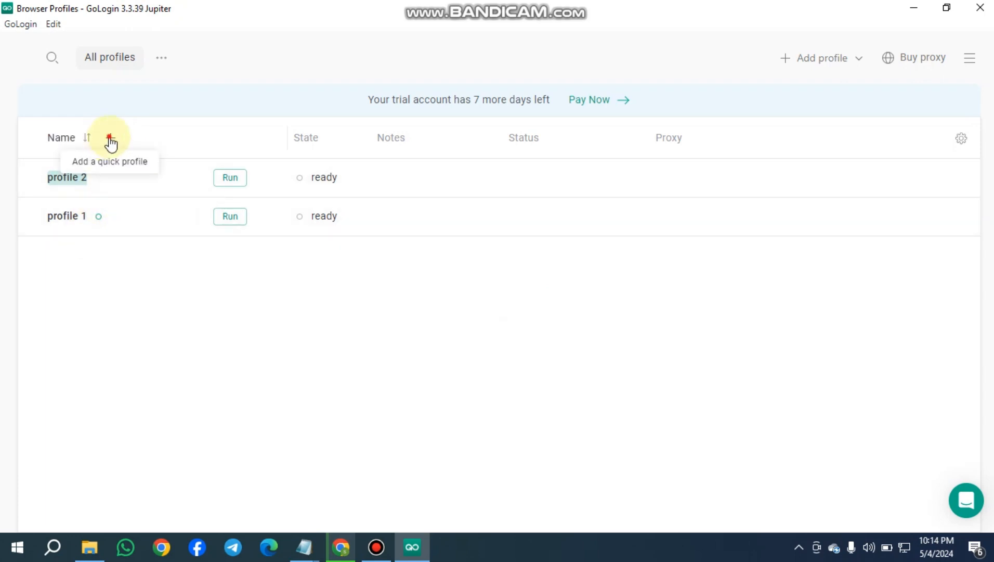
left_click(110, 138)
left_click(111, 138)
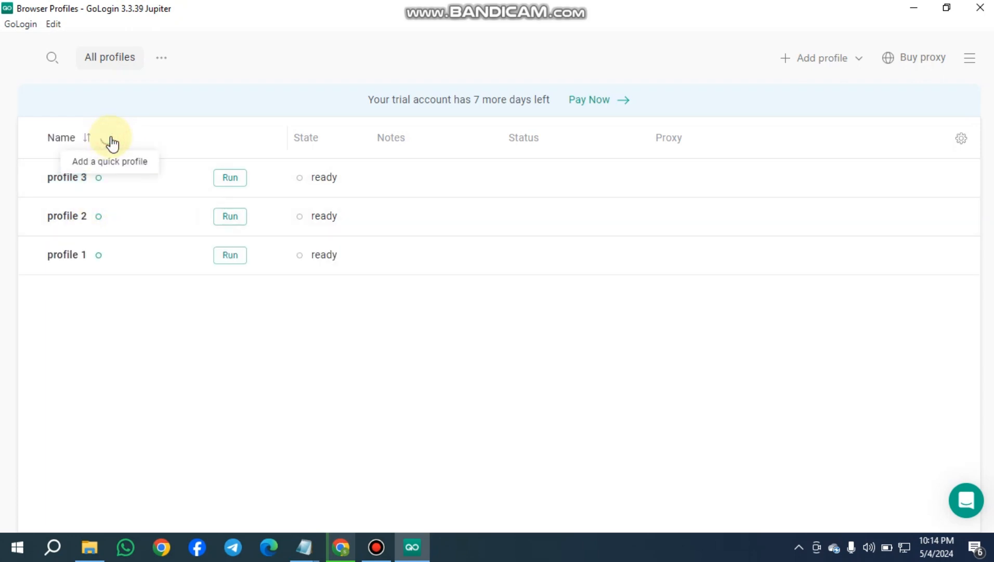
left_click(110, 138)
left_click(110, 138)
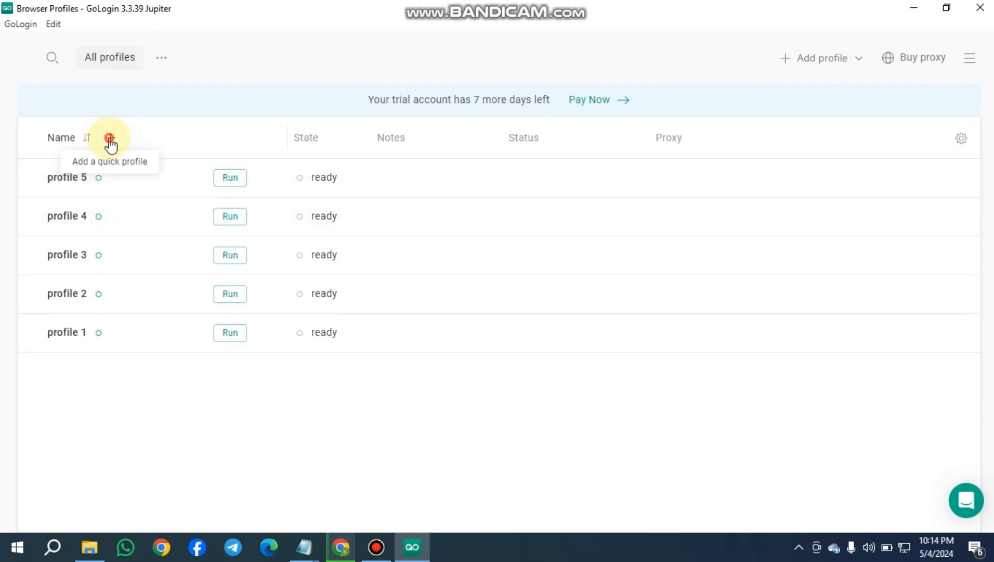
left_click(110, 138)
left_click(111, 138)
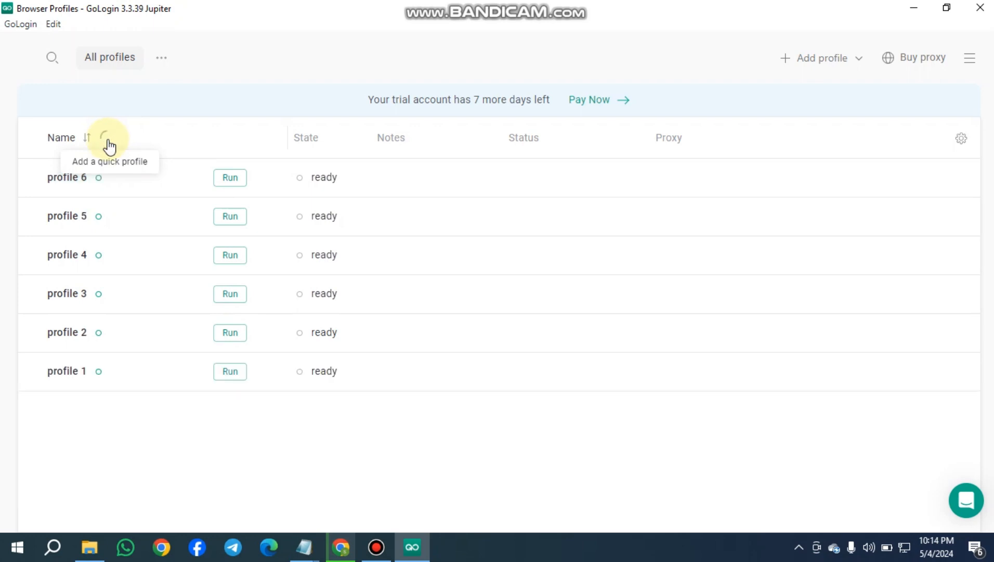
left_click(110, 139)
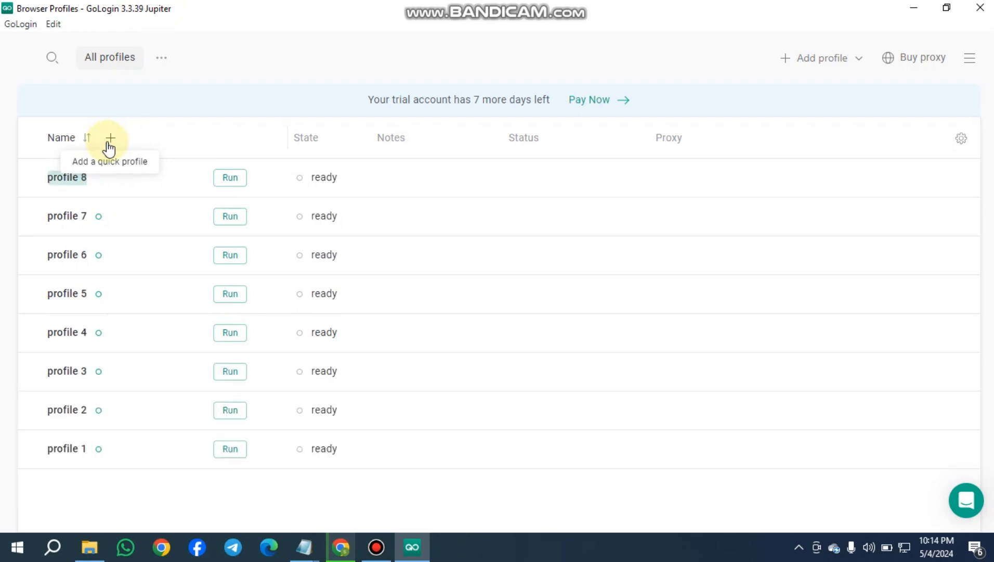
left_click(109, 139)
left_click(110, 139)
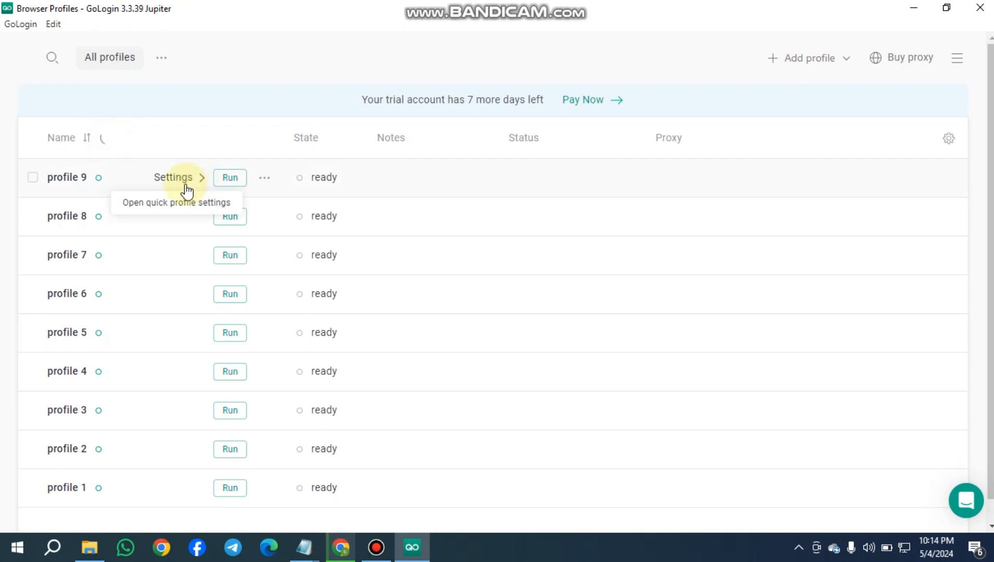
scroll(150, 495, "down", 1)
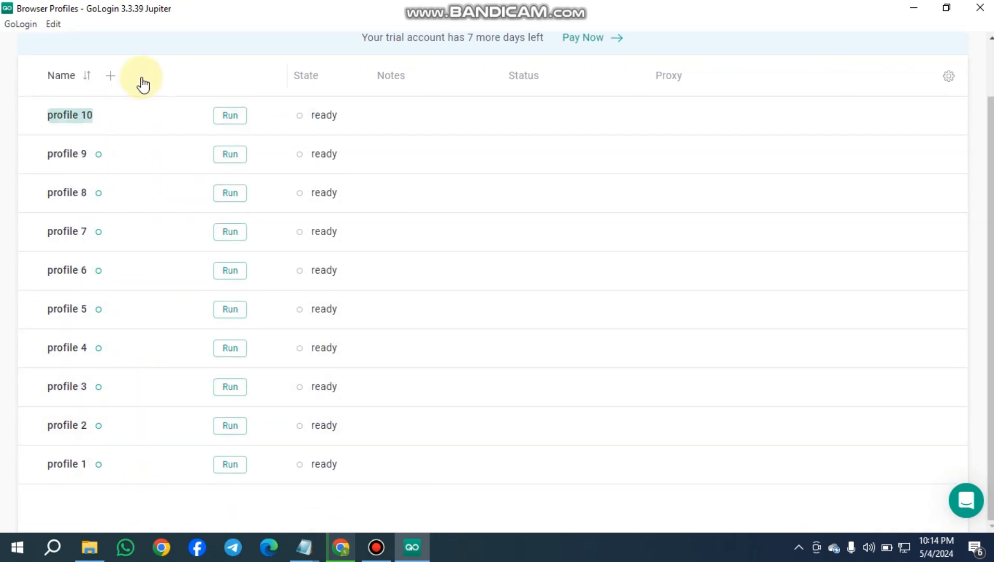
scroll(104, 249, "up", 1)
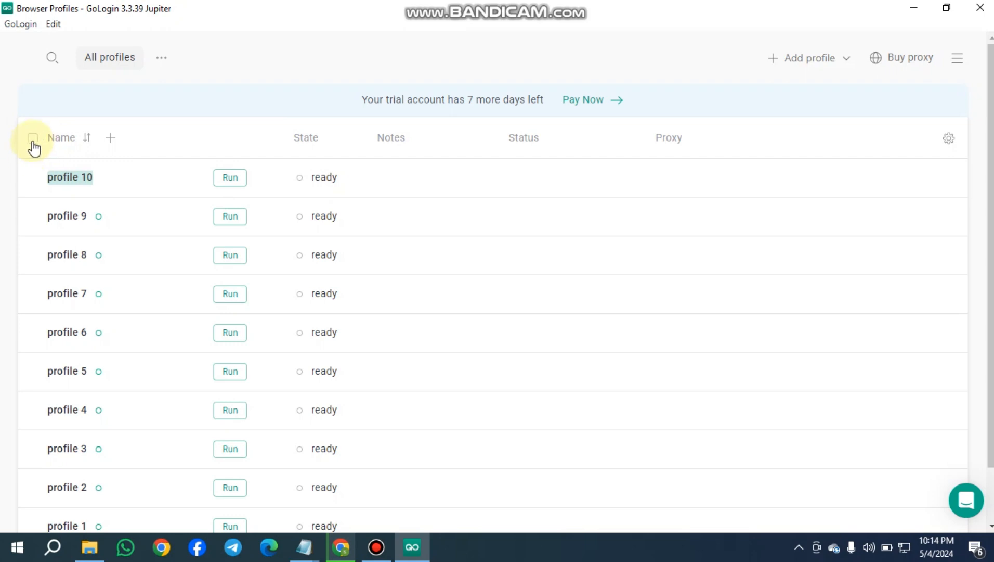
Select all ten profiles and open the bulk proxy change for them, ready for entry in the proxy text field
left_click(33, 138)
scroll(44, 405, "down", 3)
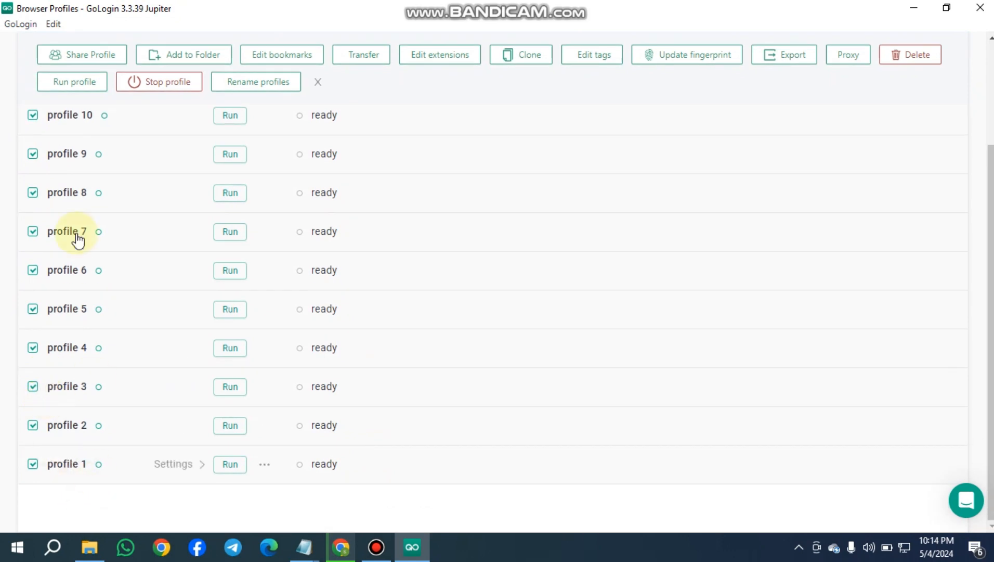
scroll(107, 270, "up", 3)
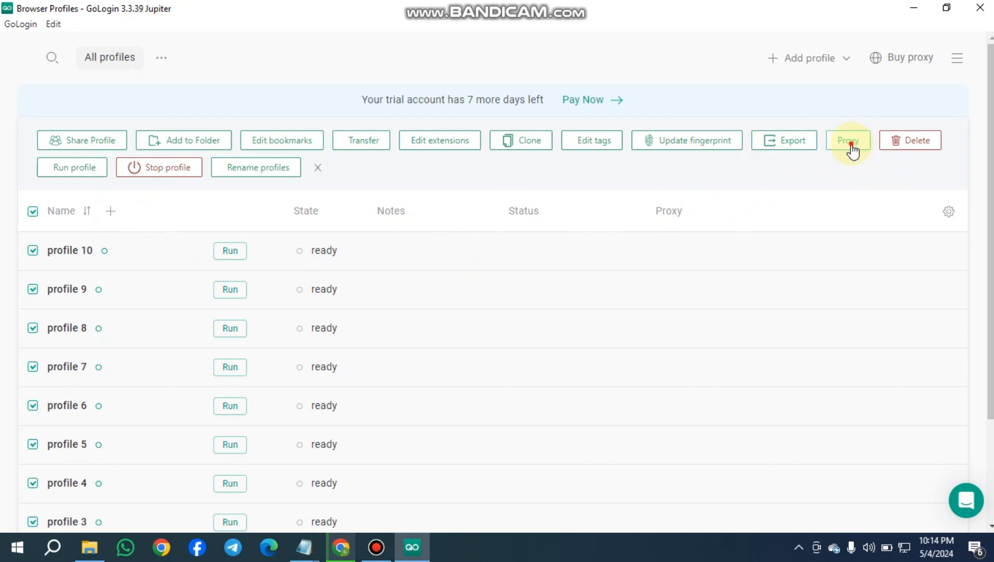
left_click(851, 149)
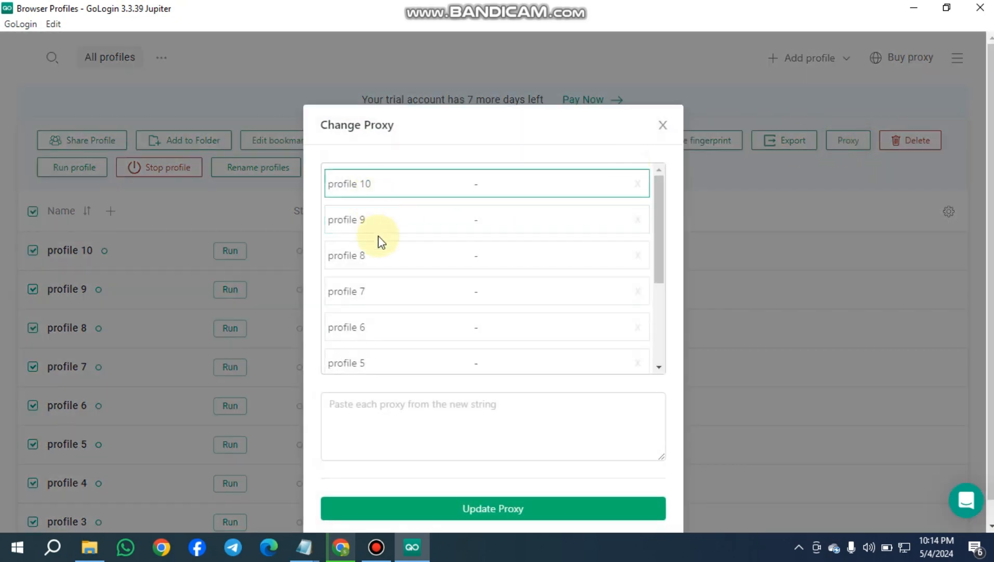
scroll(377, 271, "down", 3)
left_click(338, 404)
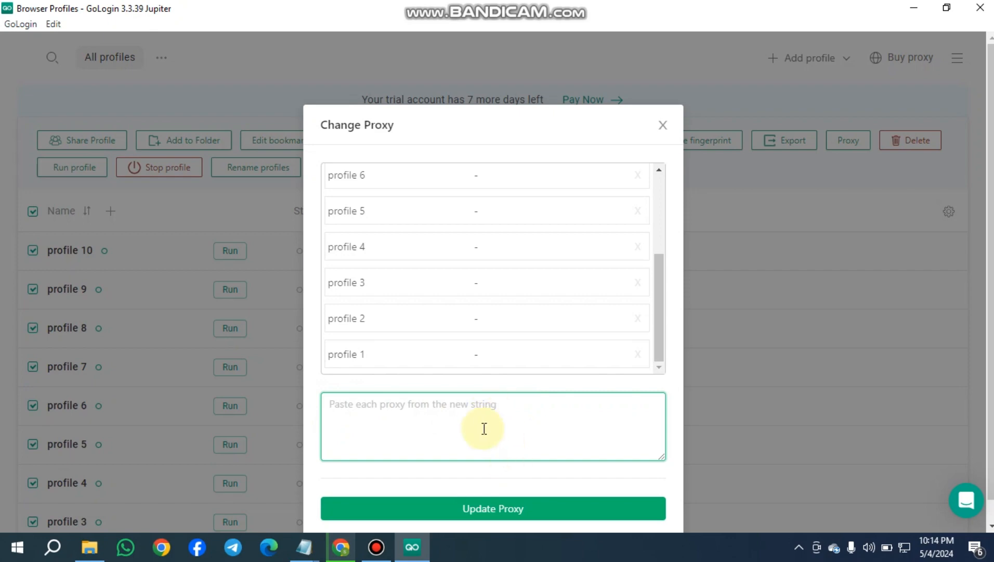
Bring up the Notepad file with the proxy list and remove one blank line above the first proxy
left_click(304, 546)
left_click(256, 471)
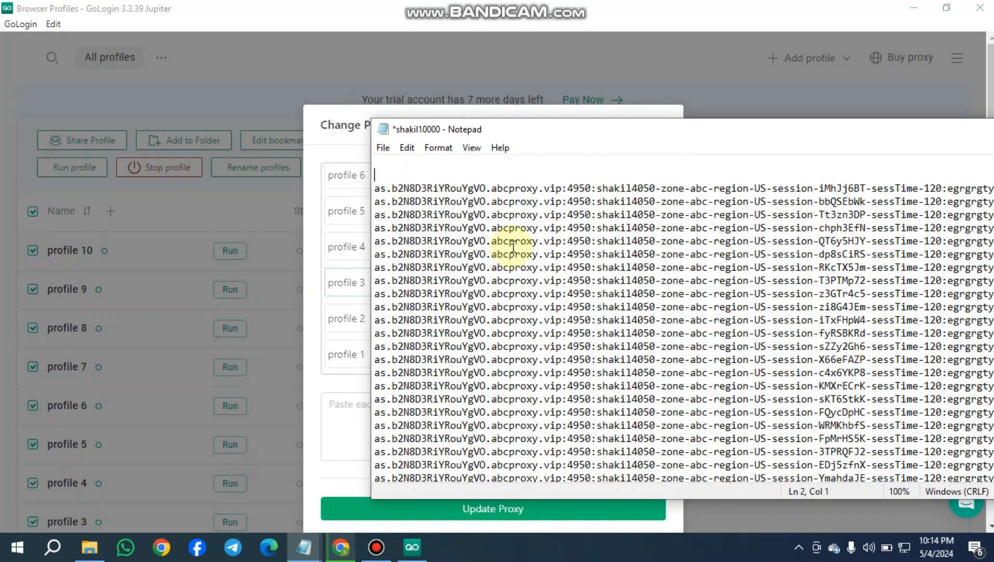
left_click_drag(502, 130, 346, 96)
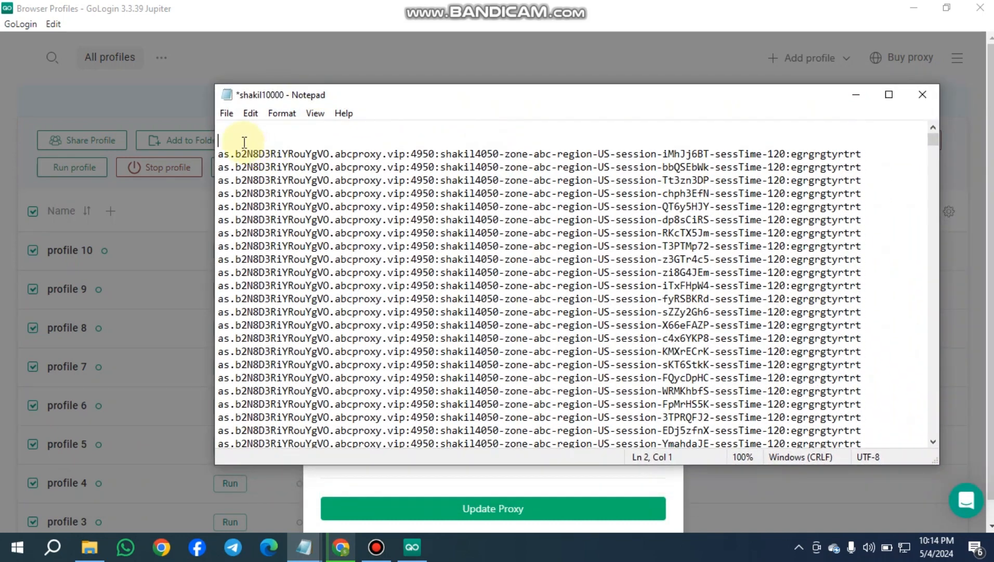
key("BackSpace")
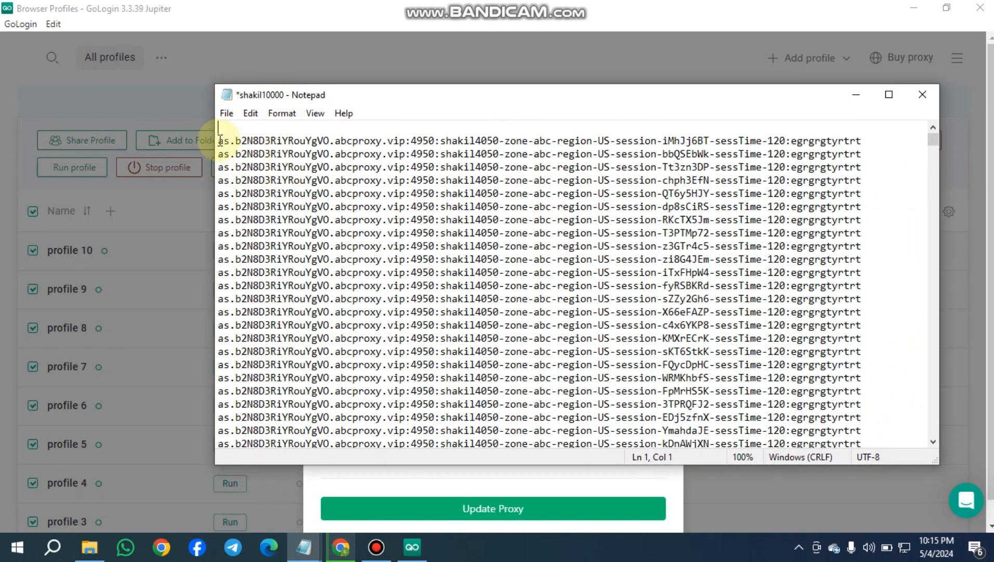
Cut the first ten proxy lines from the Notepad list and return to GoLogin
left_click(221, 139)
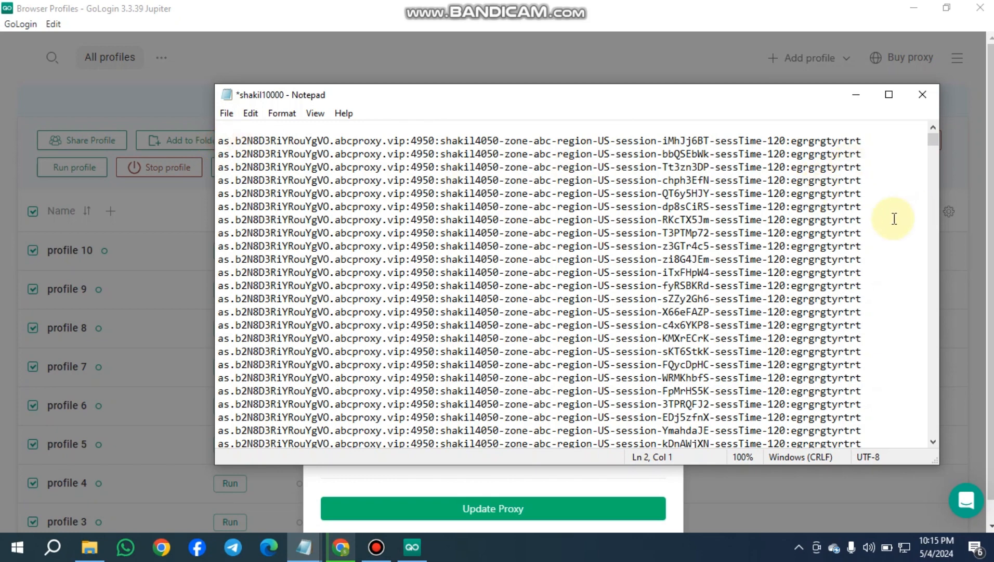
left_click(883, 263, "shift")
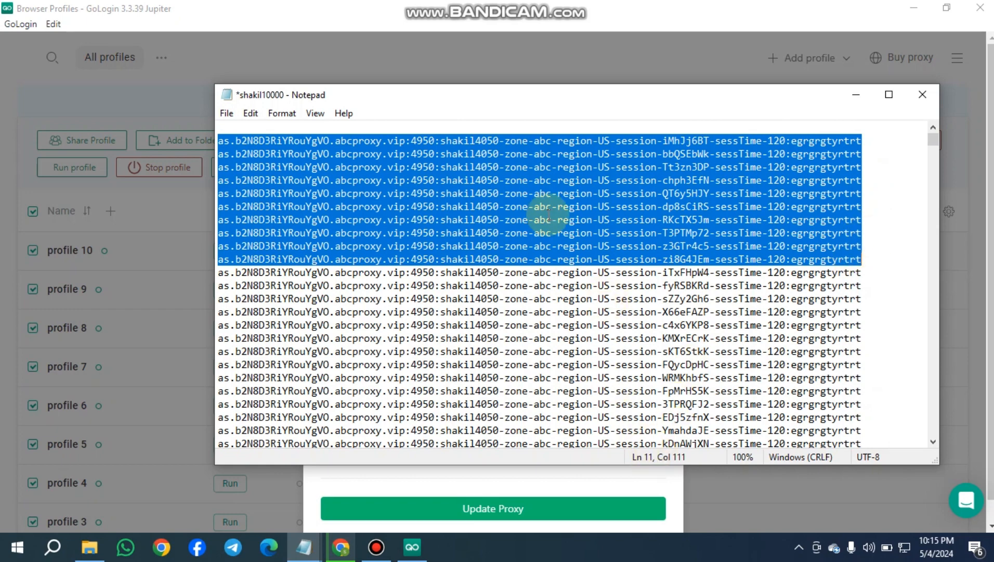
right_click(606, 178)
left_click(657, 206)
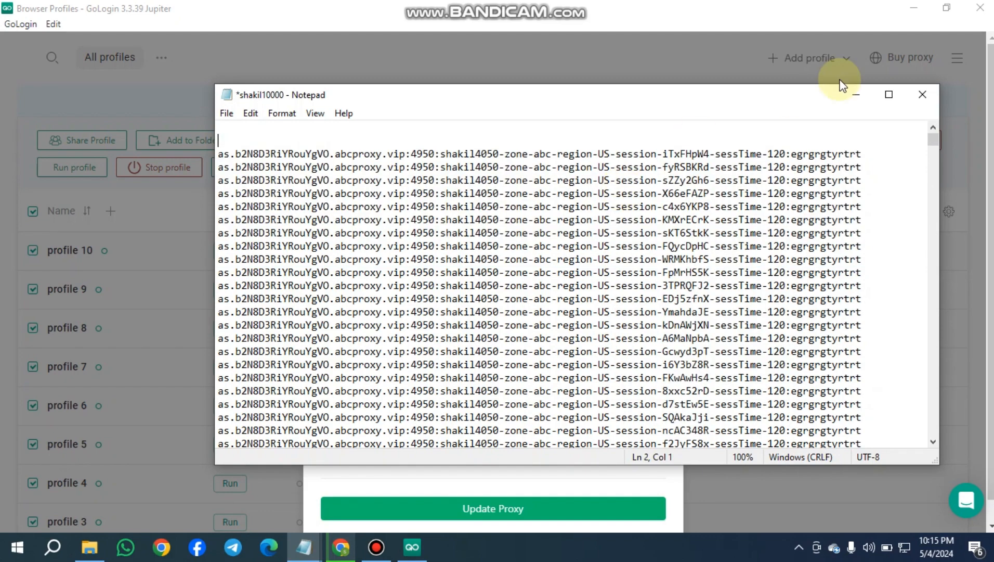
left_click(854, 94)
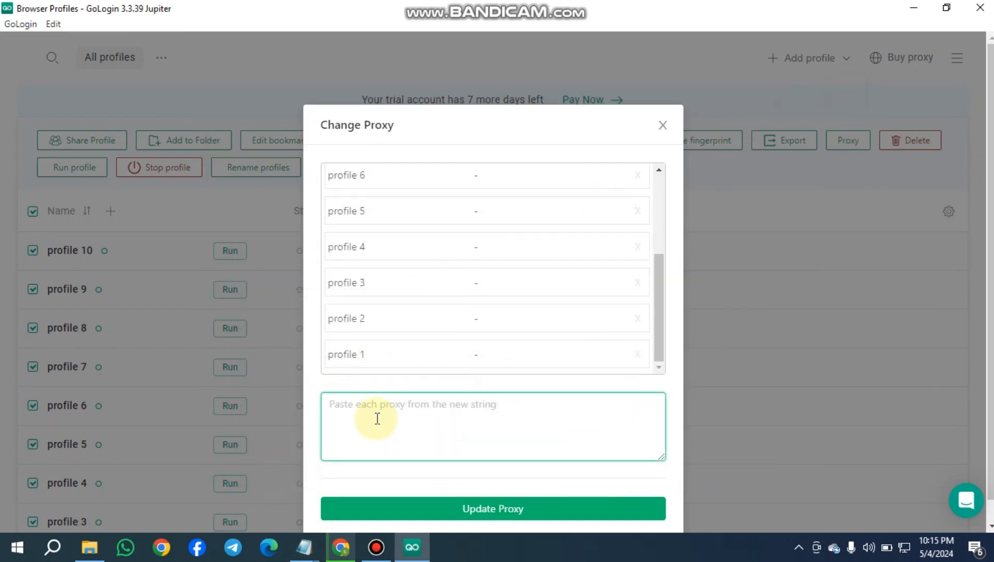
Paste the ten proxy strings with their login passwords into the Change Proxy text field and update the proxies of all ten profiles
key("ctrl+v")
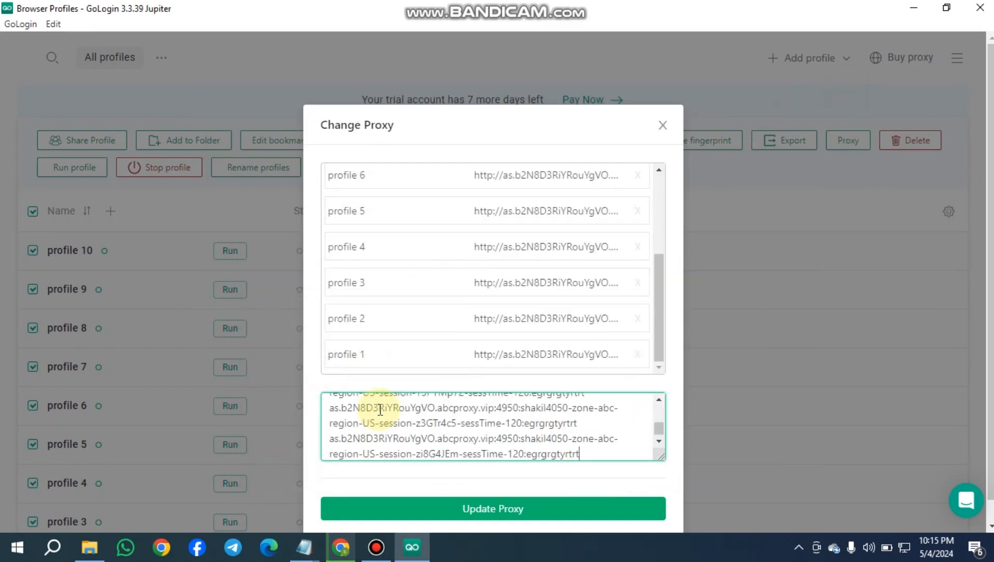
scroll(380, 408, "down", 3)
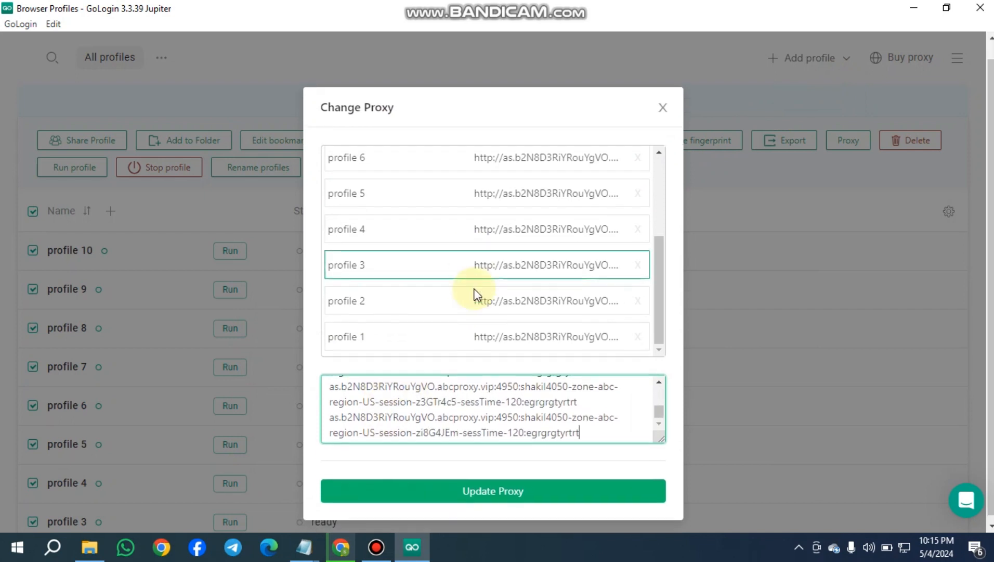
scroll(411, 292, "up", 3)
scroll(468, 255, "down", 3)
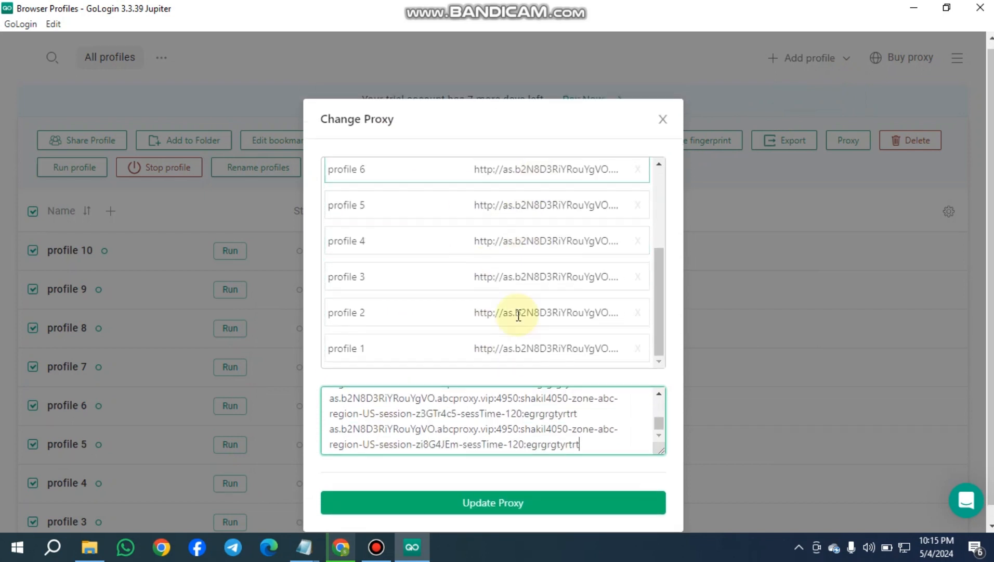
scroll(533, 264, "up", 3)
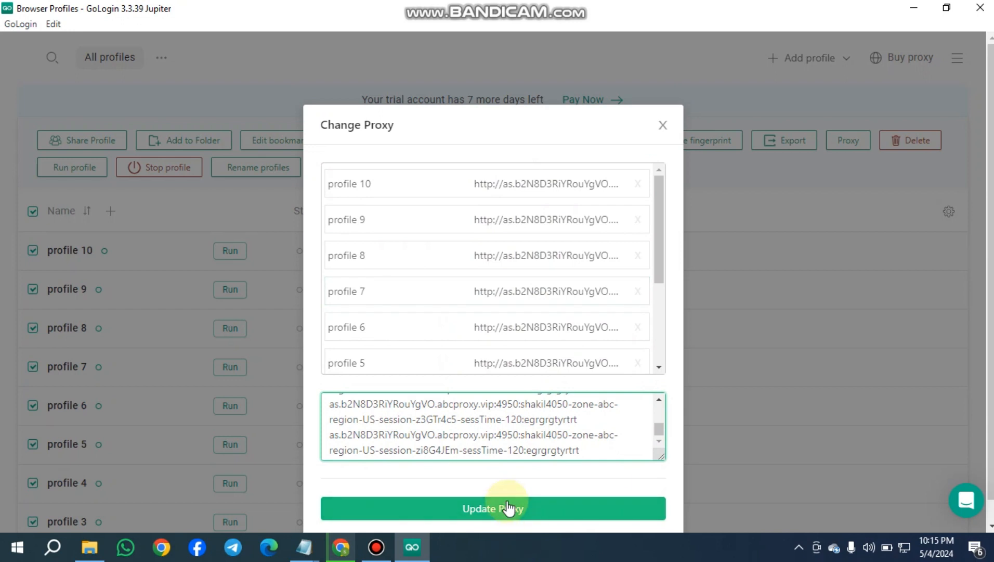
left_click(518, 512)
left_click(519, 512)
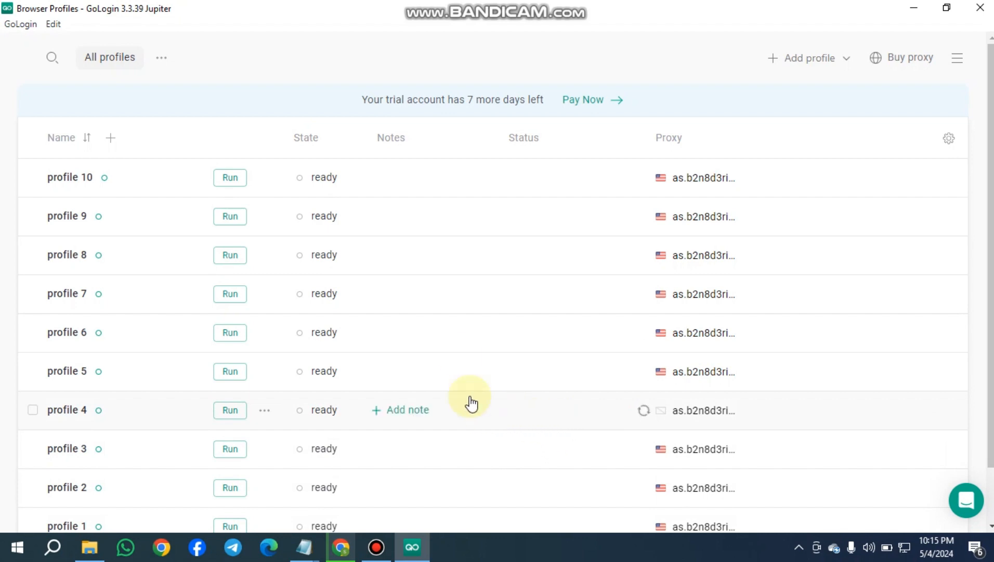
Check the Proxy column of all ten profiles for the connection status, location and IP of the assigned proxies
scroll(413, 268, "down", 2)
scroll(697, 208, "up", 2)
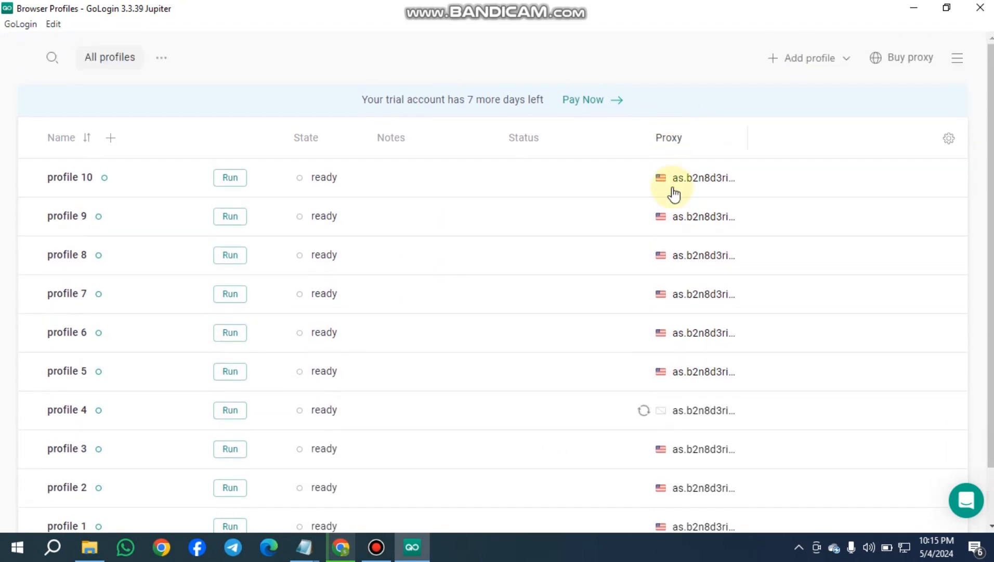
scroll(667, 410, "down", 2)
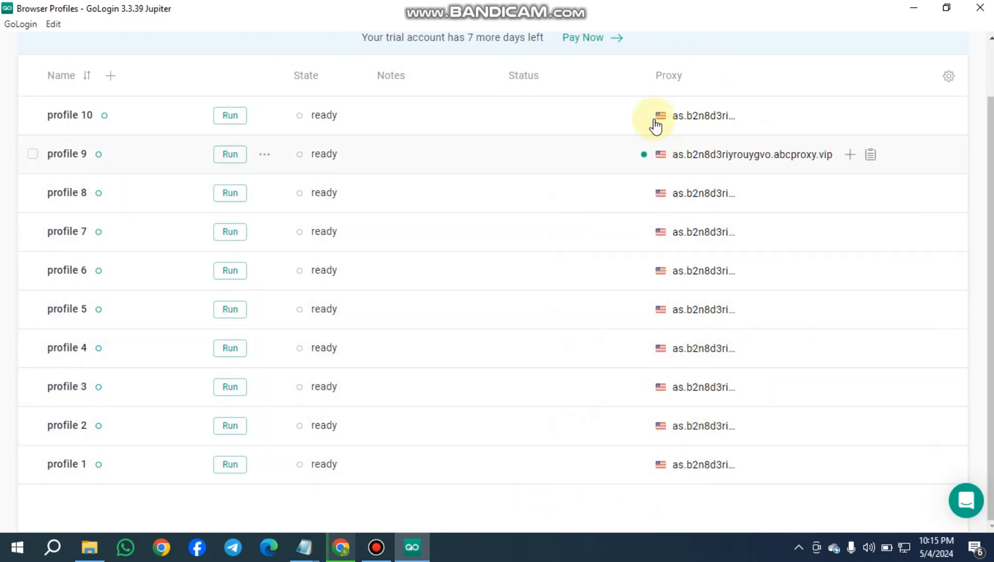
scroll(668, 156, "up", 2)
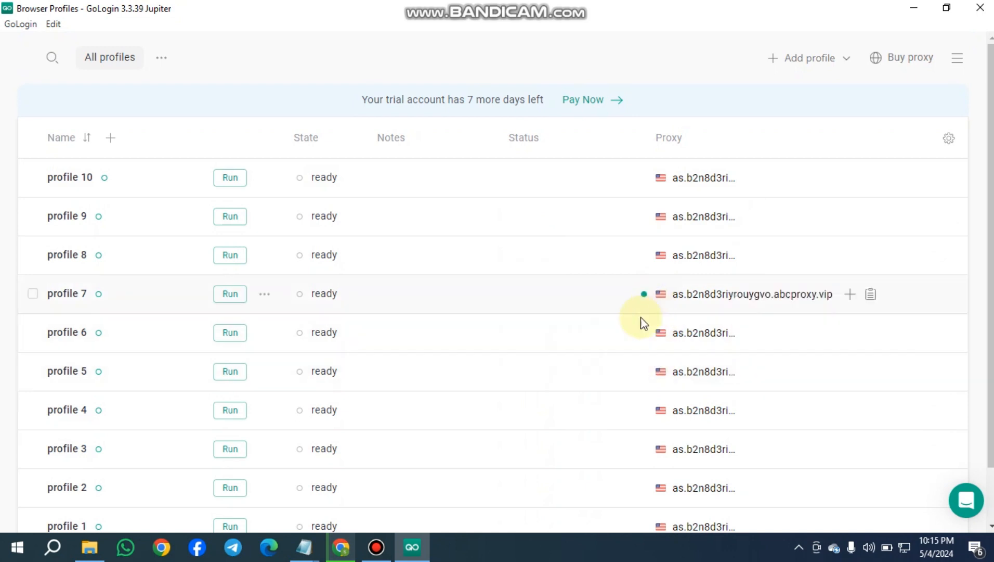
mouse_move(648, 304)
mouse_move(648, 346)
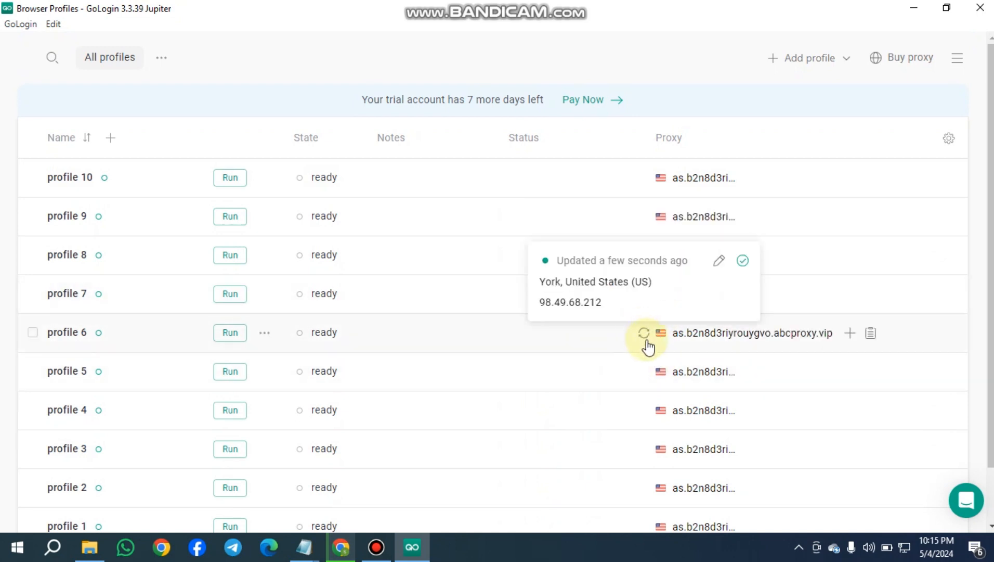
mouse_move(644, 410)
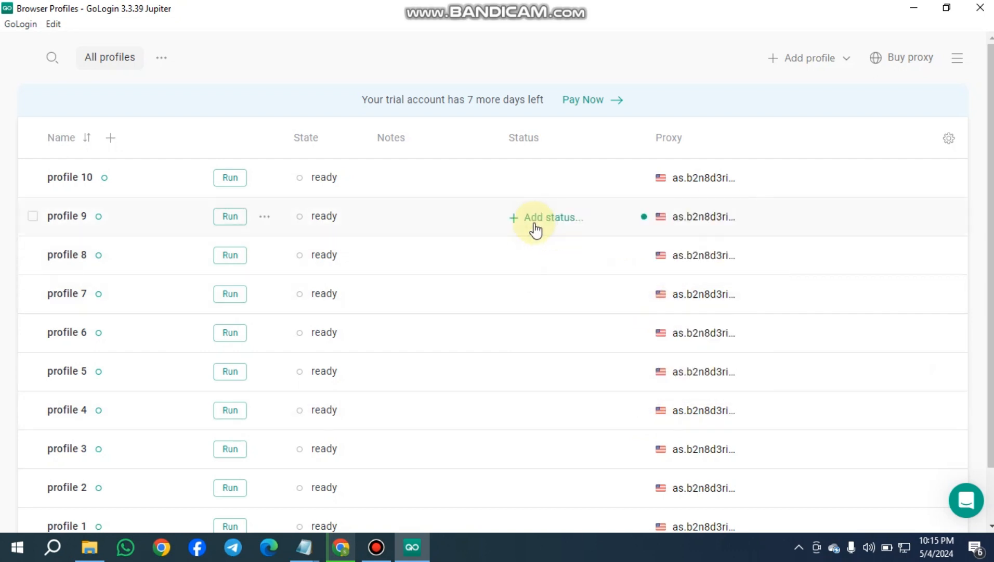
mouse_move(644, 259)
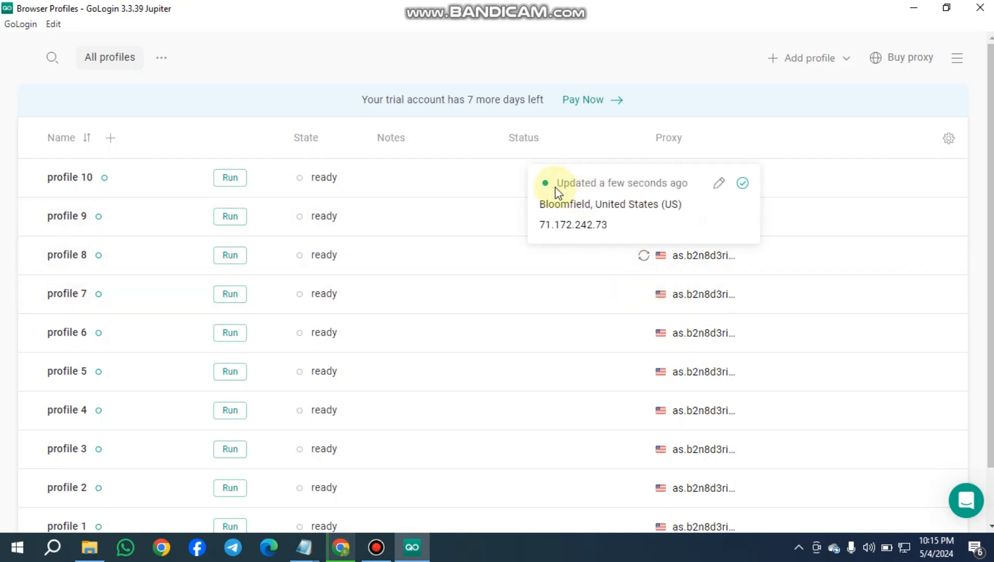
Open the proxy settings of profile 8 for editing and go to the Change IP link field
left_click(723, 182)
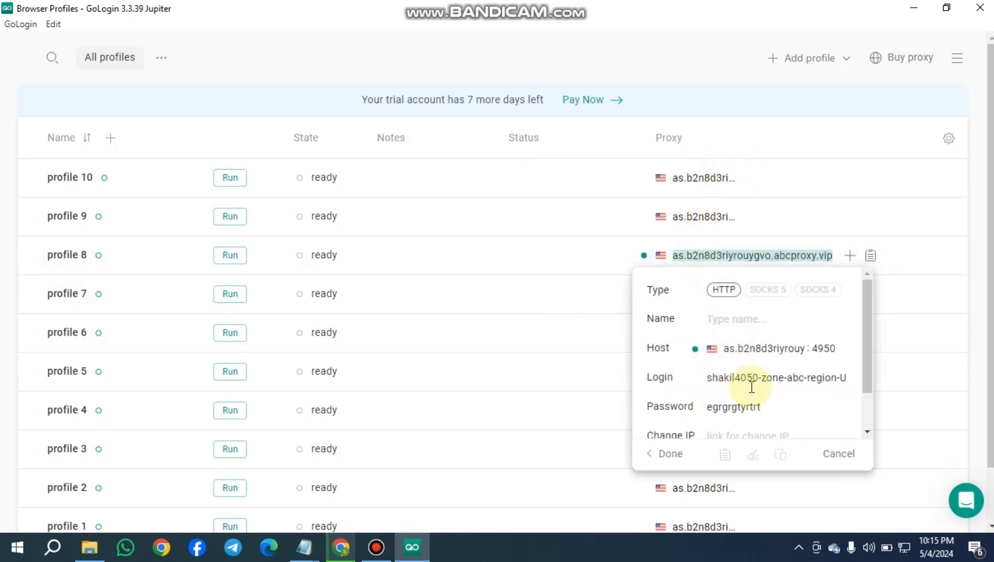
scroll(728, 390, "down", 1)
left_click(713, 388)
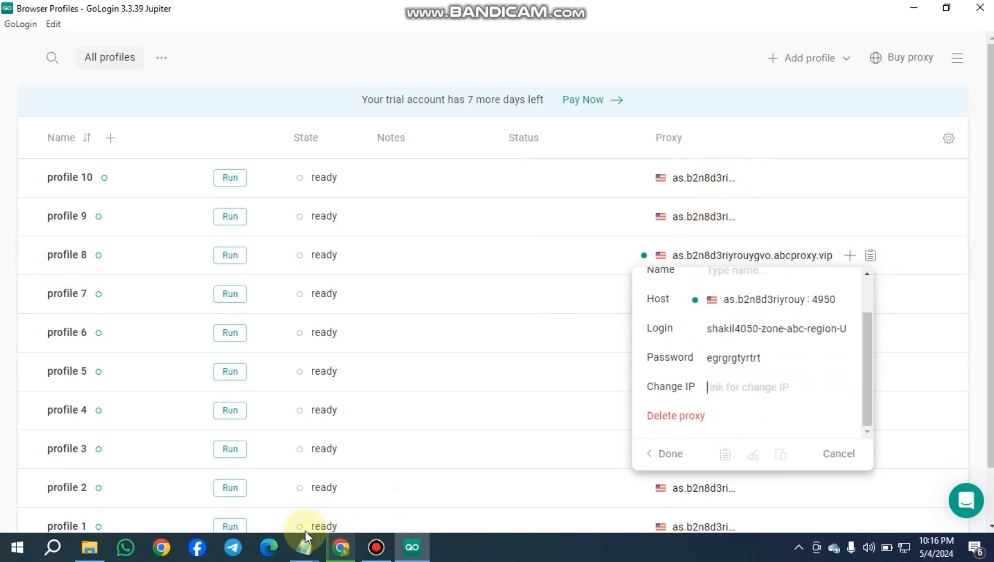
Copy the first remaining proxy line from the Notepad list and return to GoLogin
left_click(304, 547)
left_click(223, 486)
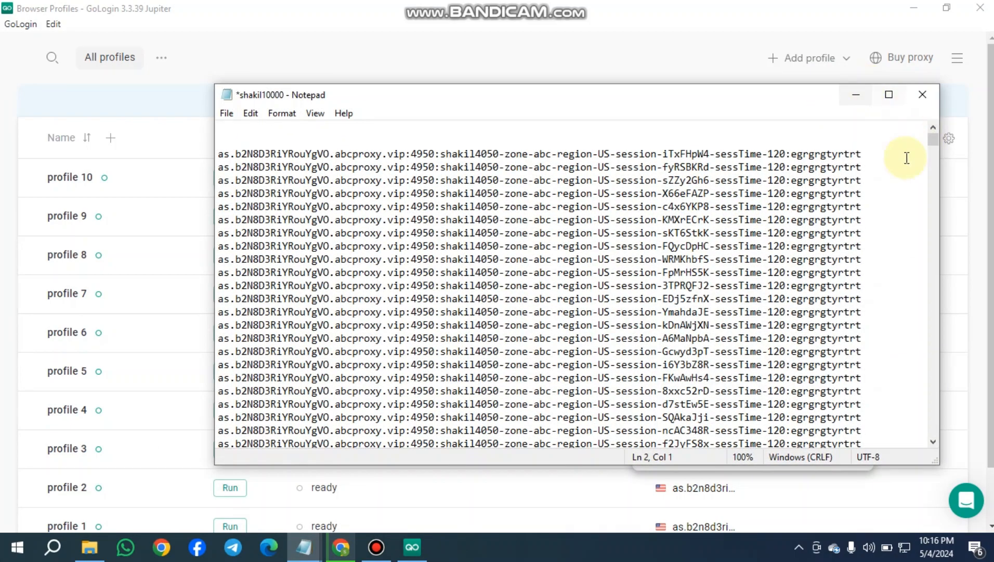
double_click(861, 155)
right_click(861, 156)
left_click(839, 188)
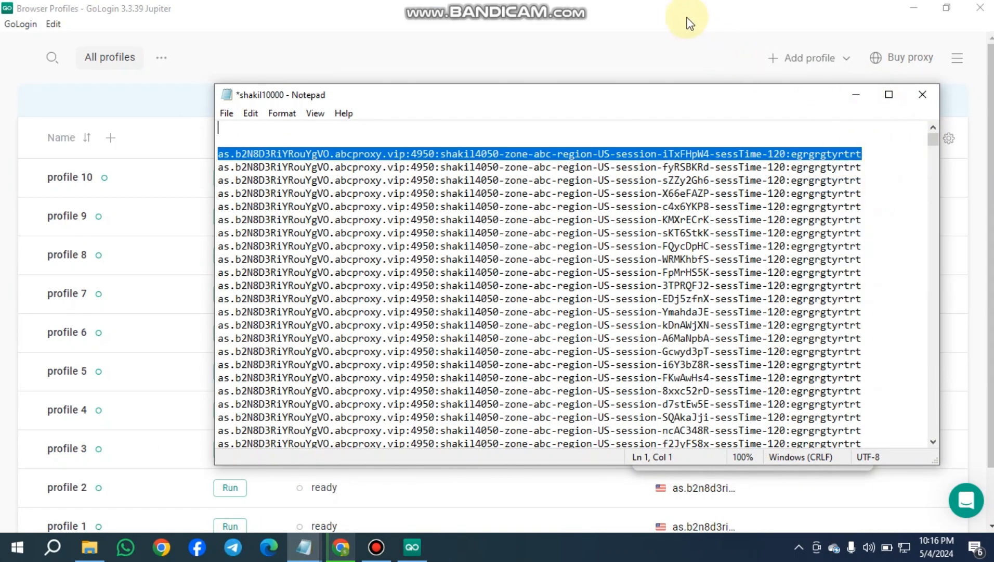
left_click(688, 16)
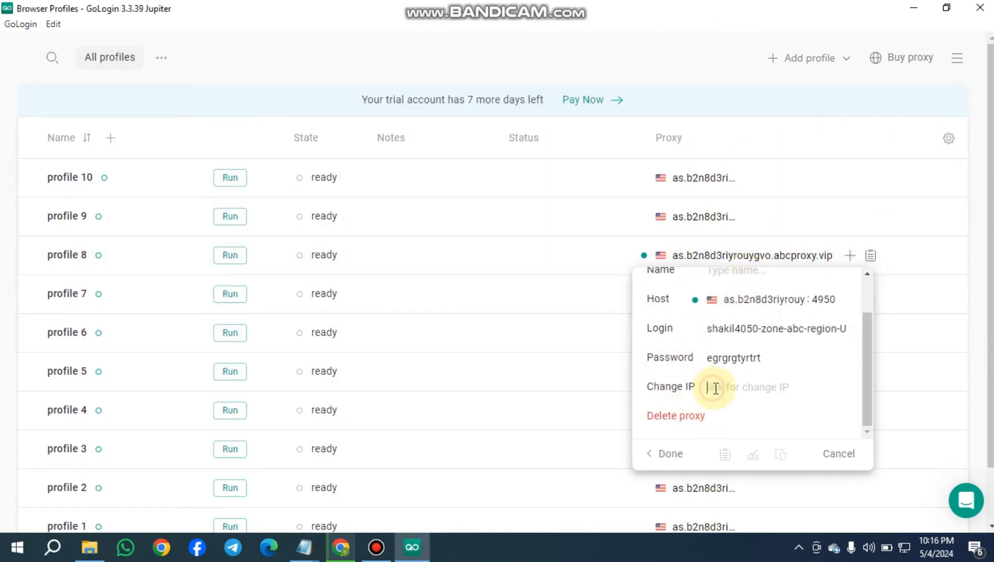
Paste the copied proxy with its login password into profile 8's proxy settings, apply it and close the proxy list
left_click(726, 456)
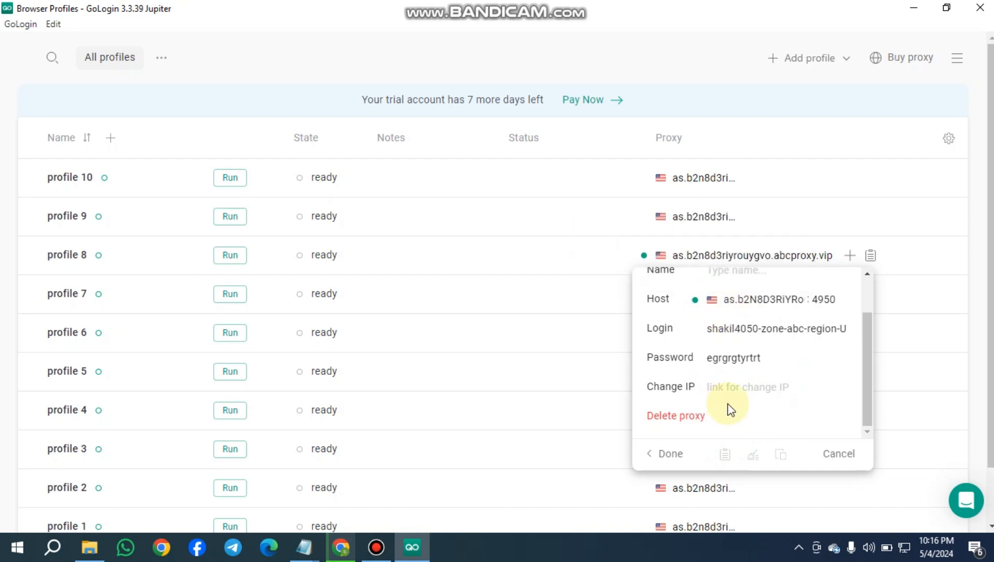
left_click(671, 455)
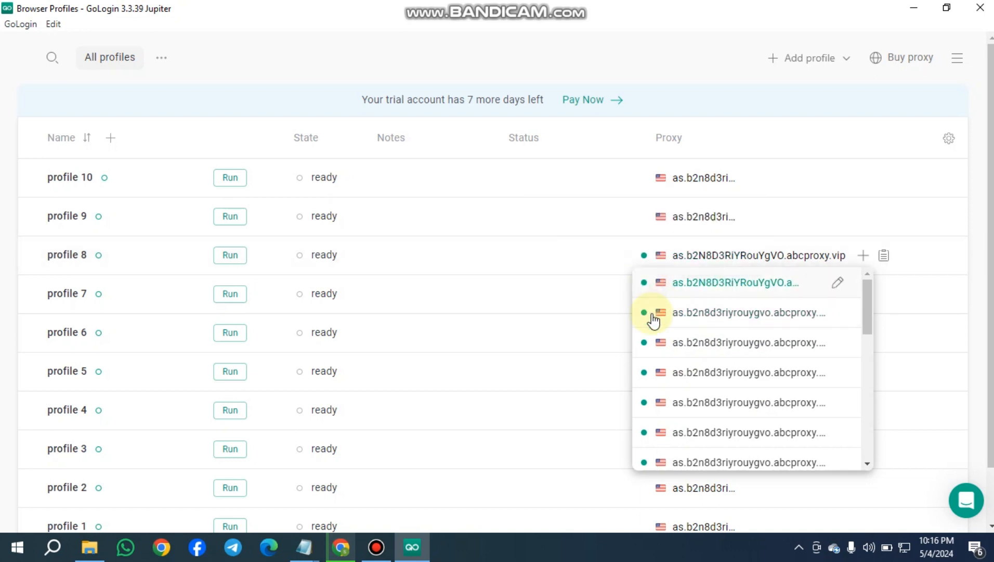
scroll(657, 423, "down", 1)
scroll(657, 422, "down", 2)
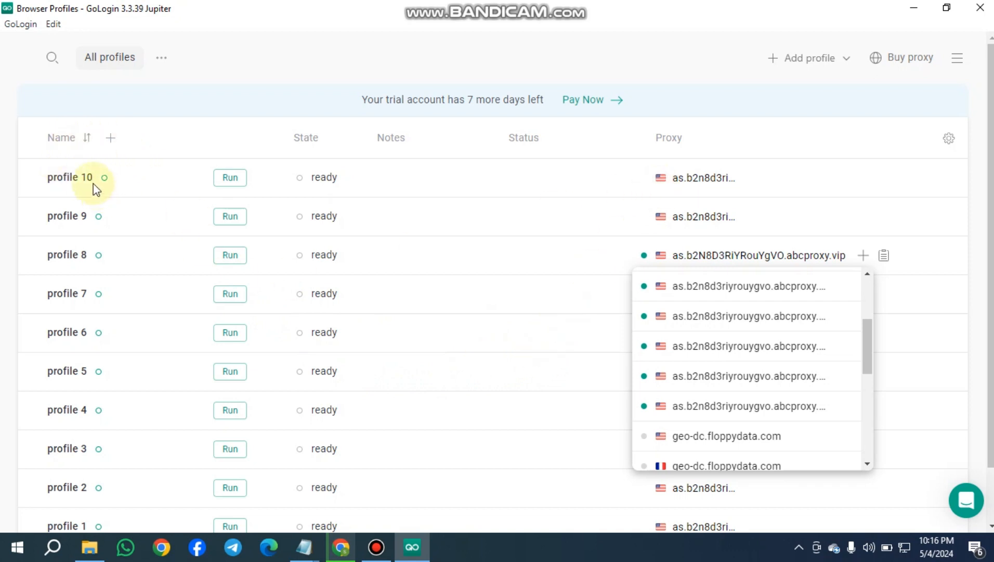
left_click(6, 139)
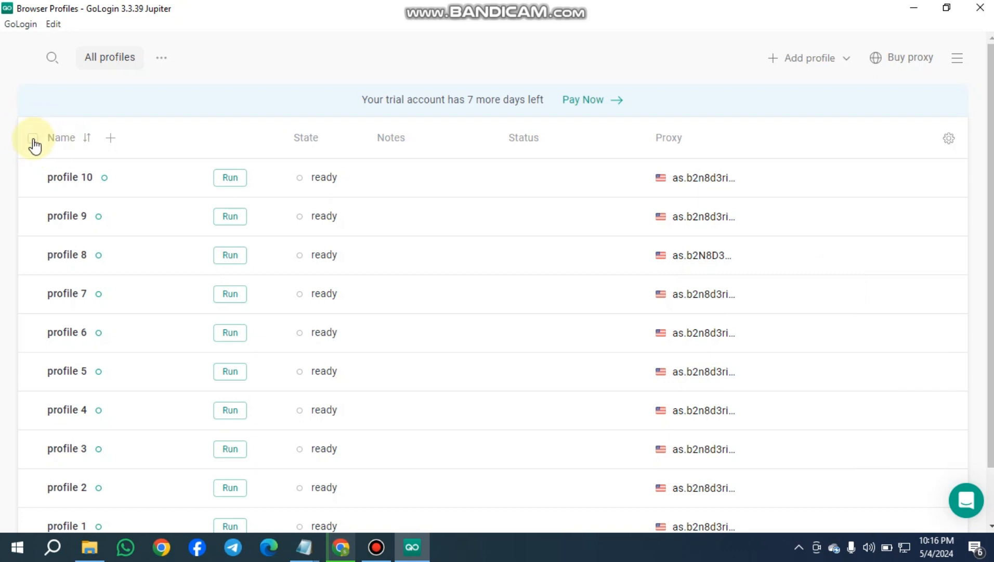
Select all ten profiles and run them together
left_click(33, 137)
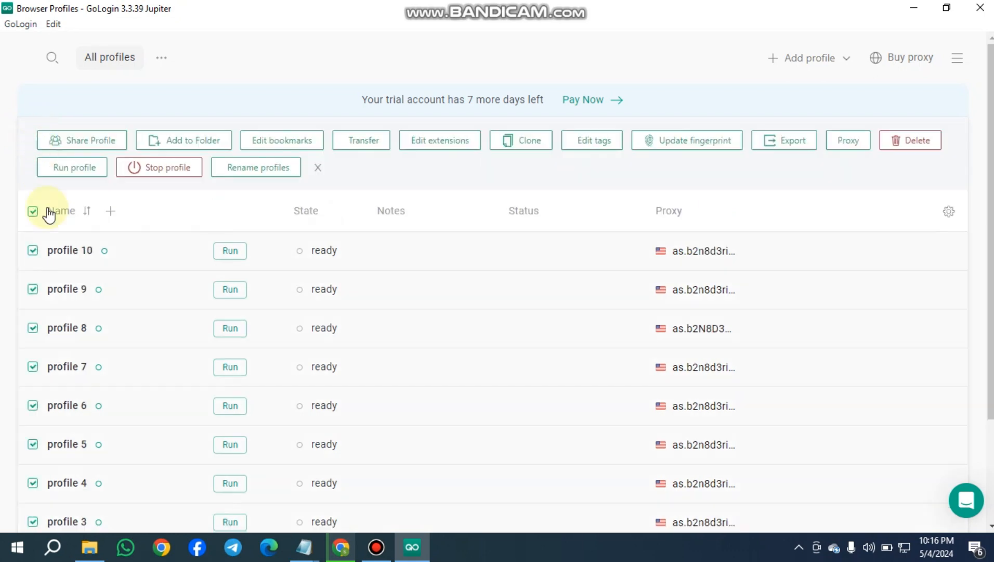
scroll(46, 338, "down", 2)
scroll(174, 369, "up", 3)
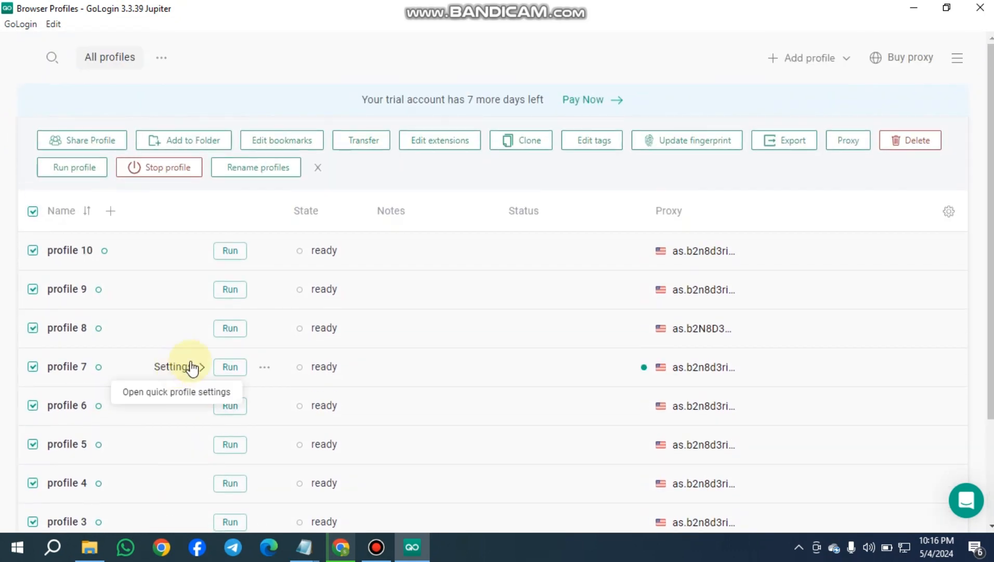
left_click(79, 167)
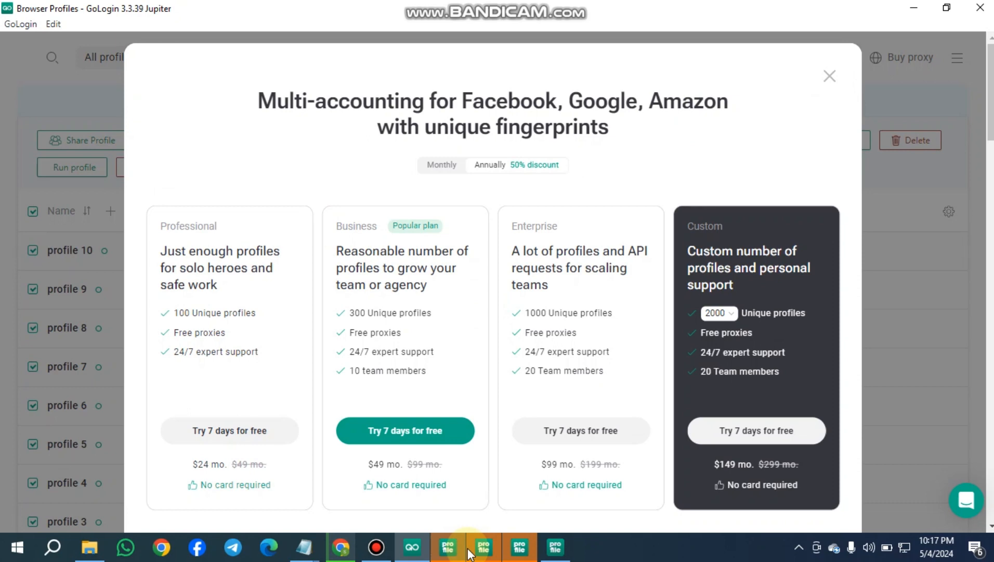
Switch through the launched profile browsers, maximize the profile 9 window and dismiss its Facebook login prompt
left_click(556, 547)
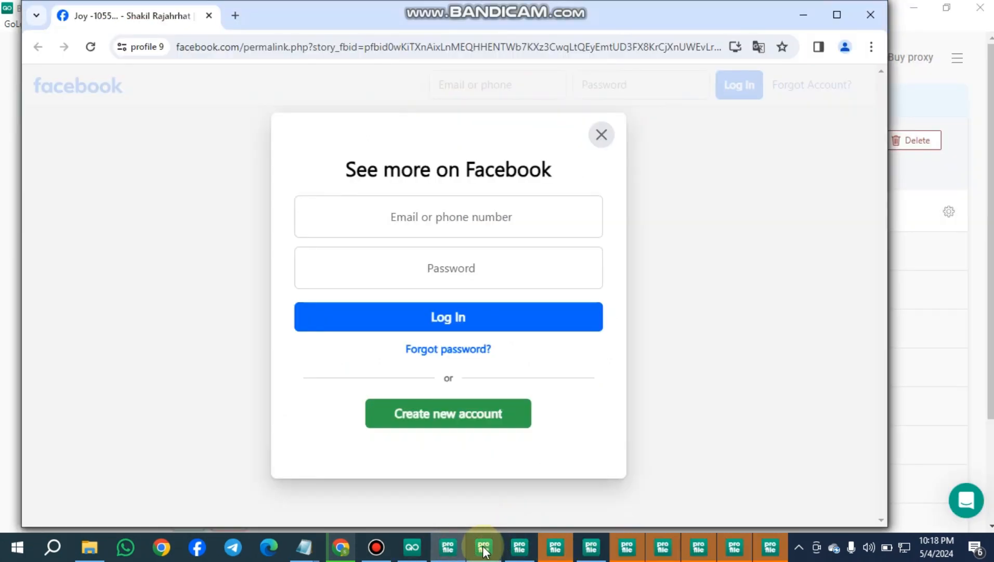
left_click(484, 548)
left_click(521, 546)
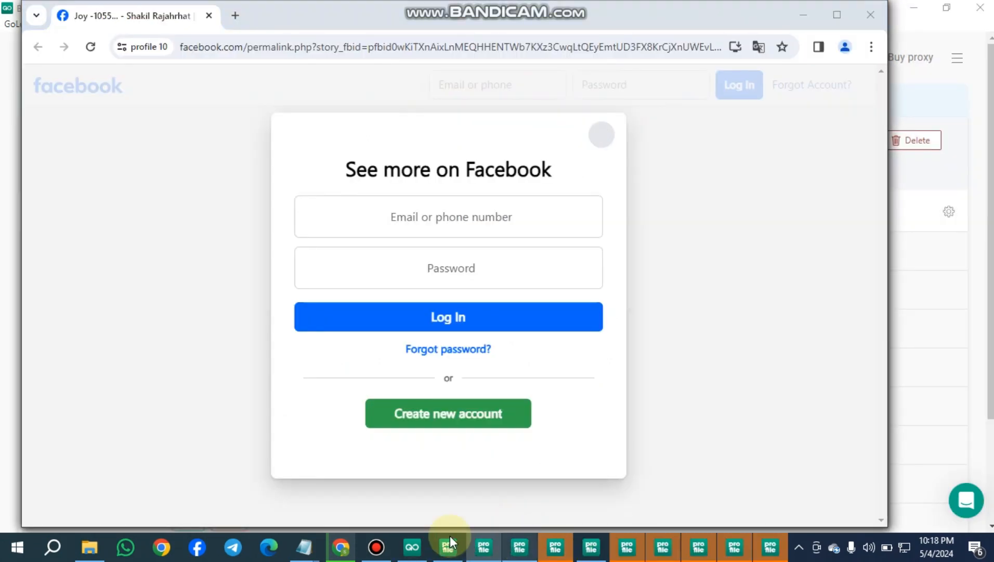
left_click(447, 547)
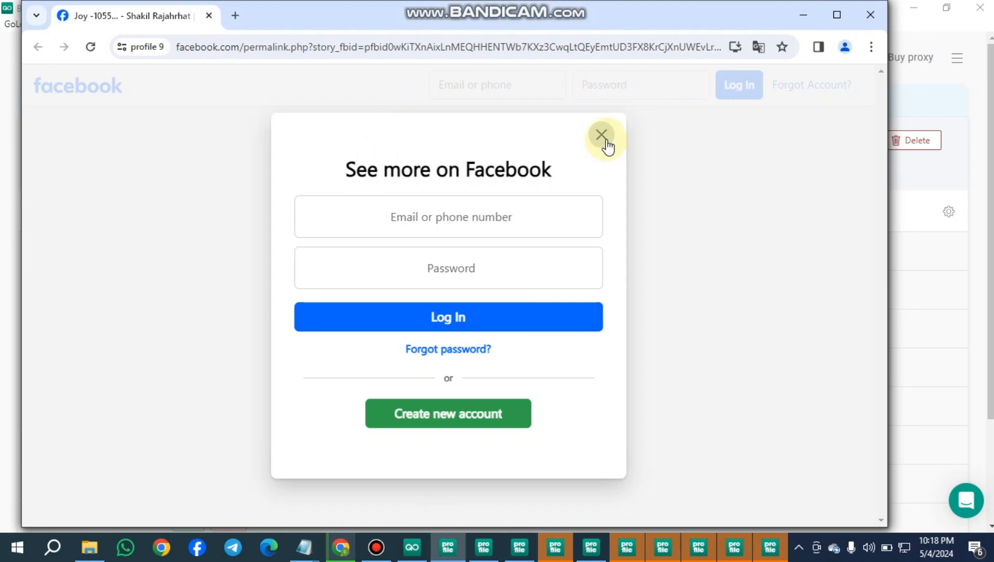
left_click(837, 14)
left_click(647, 139)
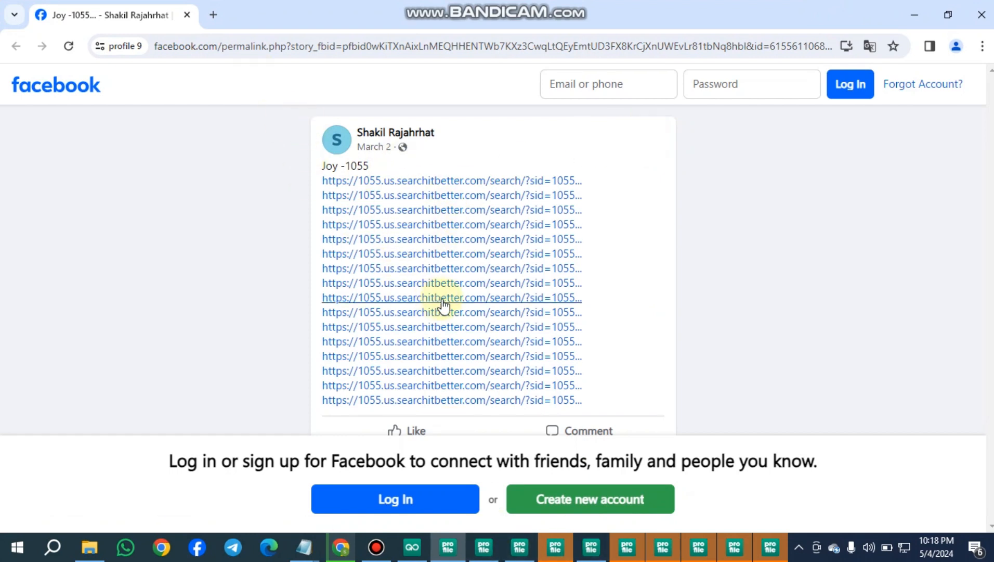
Open one of the searchitbetter.com links in the Facebook post and look through the ads on the resulting page
left_click(438, 255)
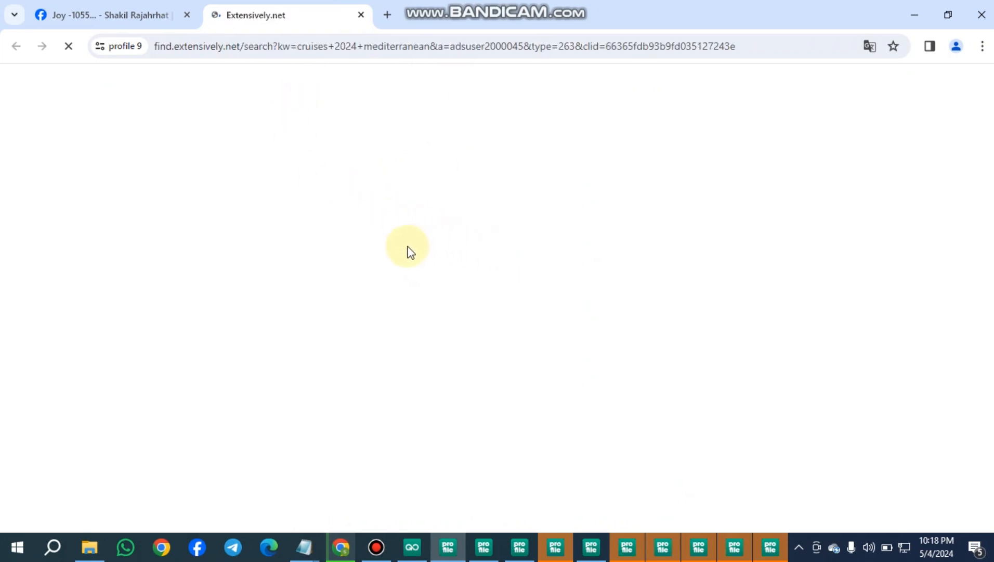
left_click(969, 353)
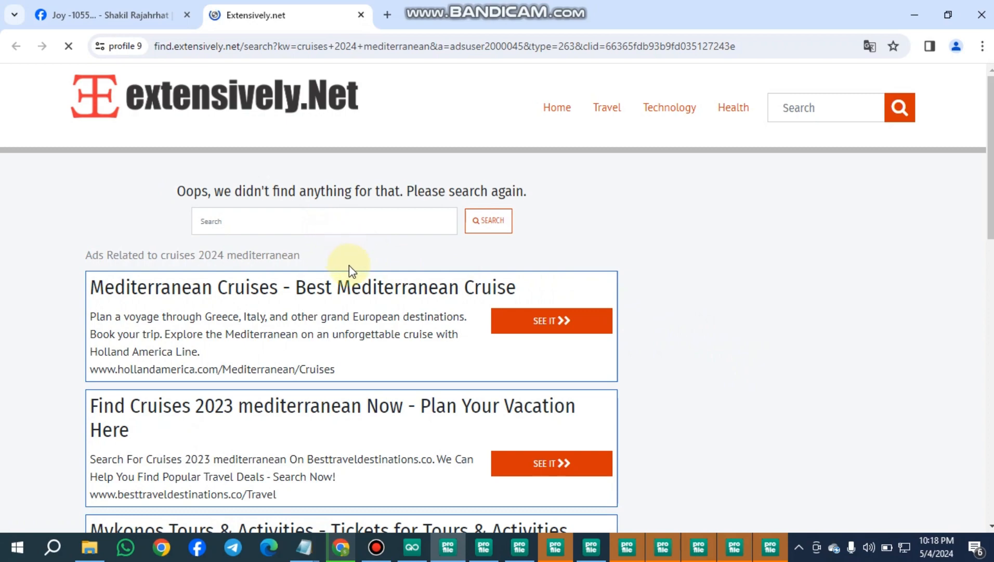
scroll(351, 270, "down", 5)
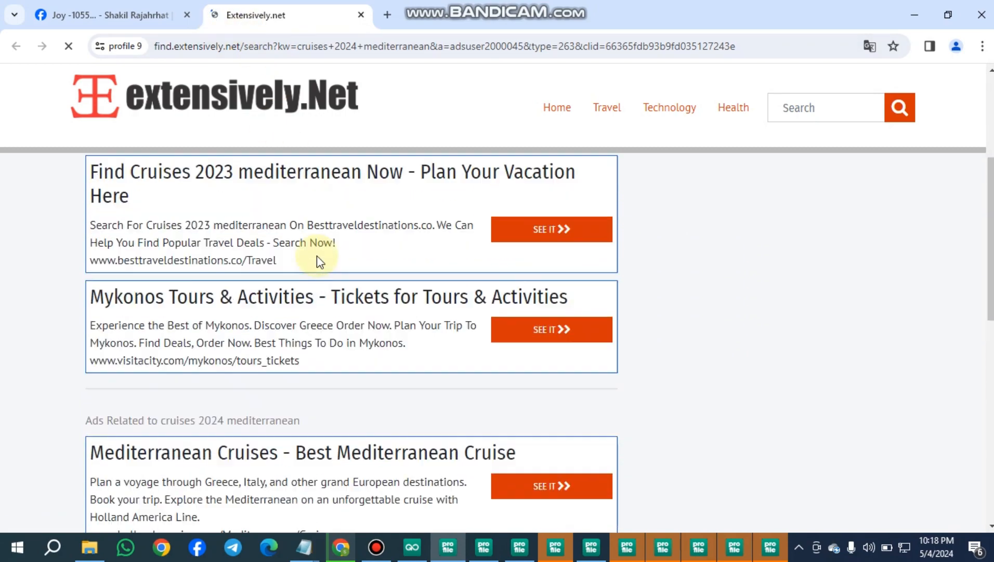
scroll(316, 261, "down", 5)
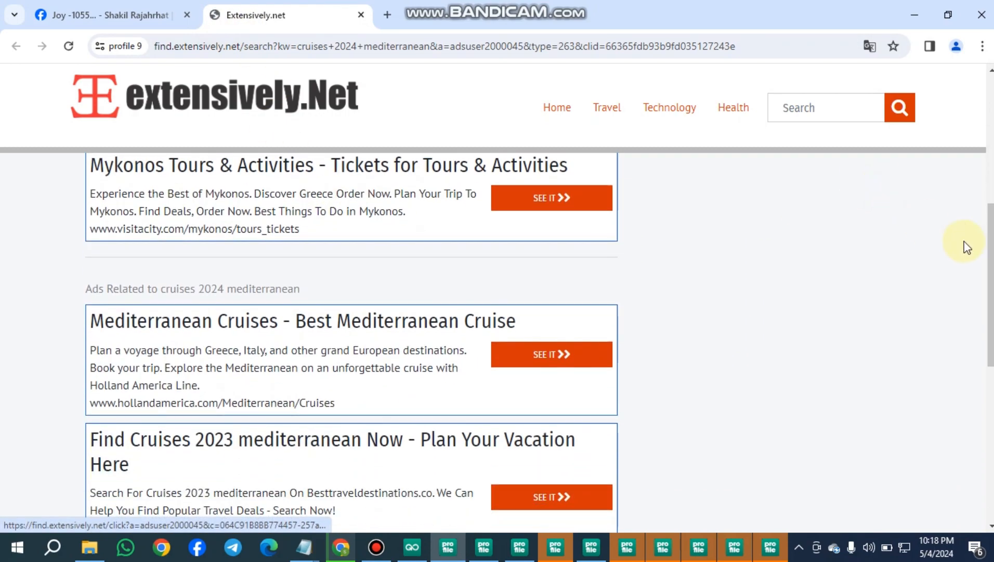
left_click_drag(983, 219, 984, 93)
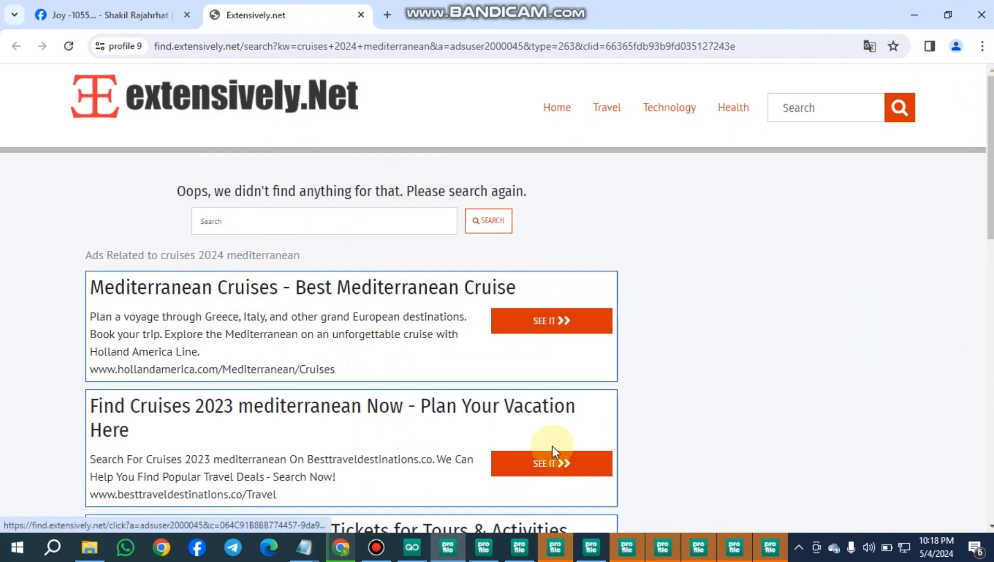
scroll(541, 427, "down", 1)
scroll(551, 271, "up", 1)
Open the "Mediterranean Cruises - Best Mediterranean Cruise" ad and agree to the cookie notice on the Holland America Line site
left_click(561, 323)
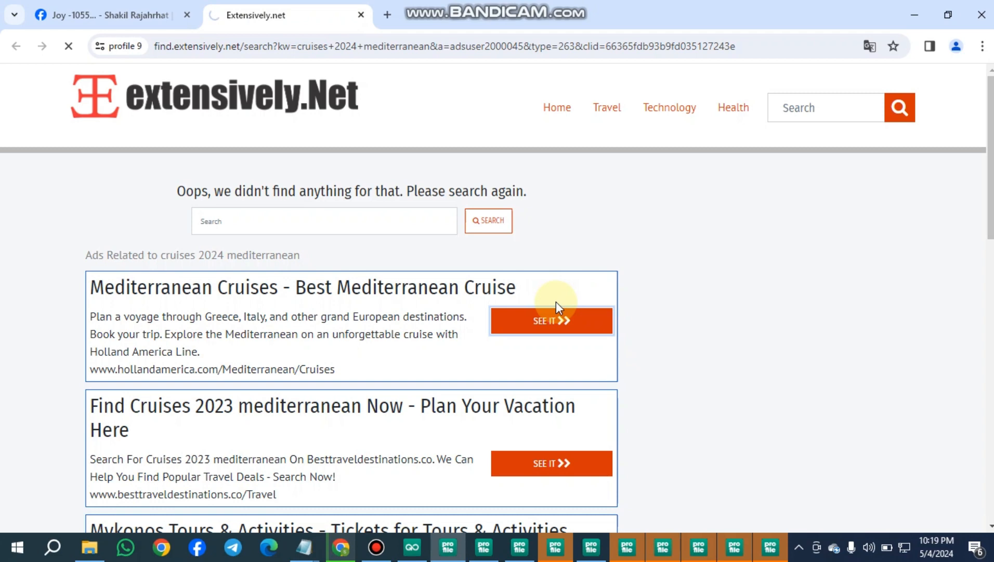
left_click(376, 547)
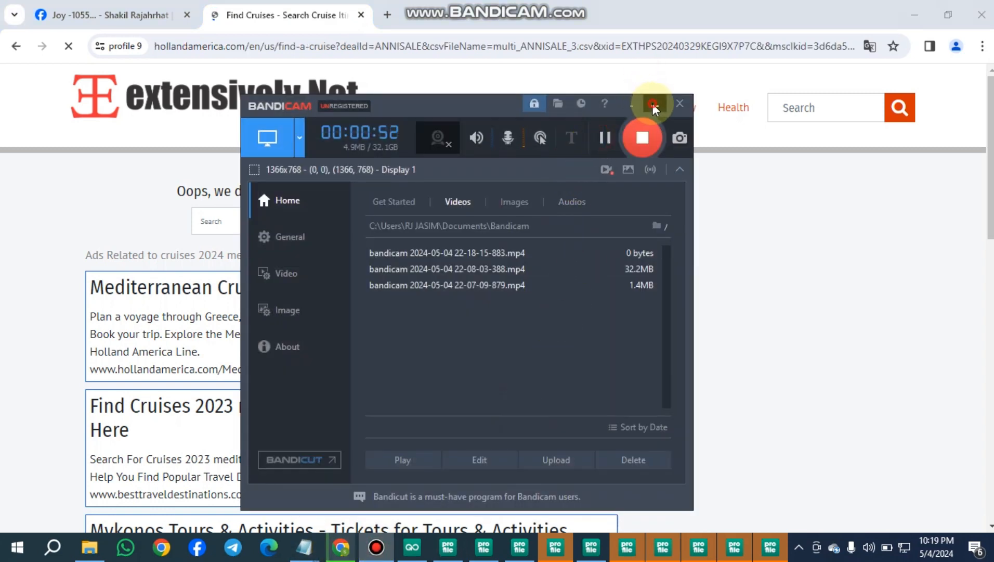
left_click(653, 104)
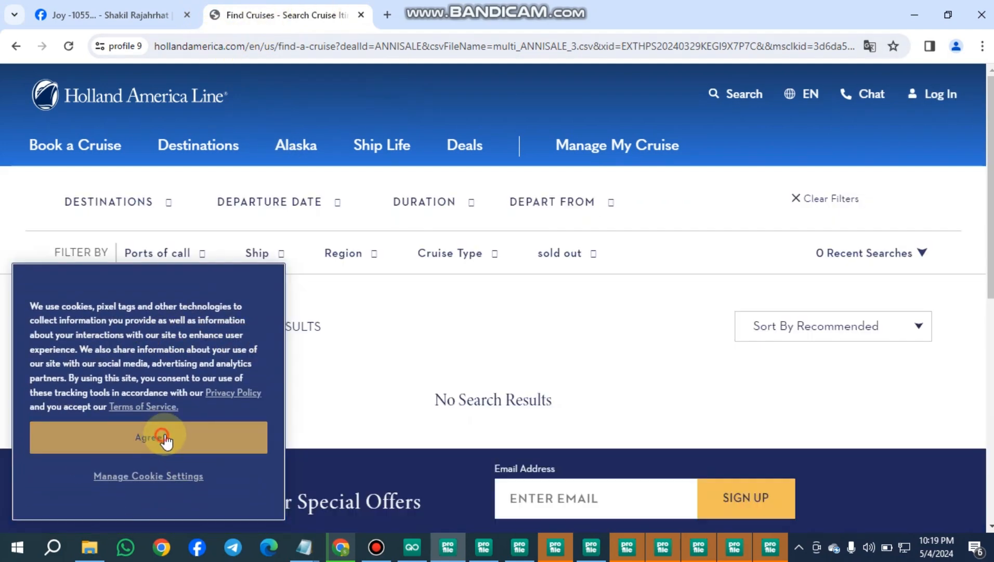
left_click(165, 439)
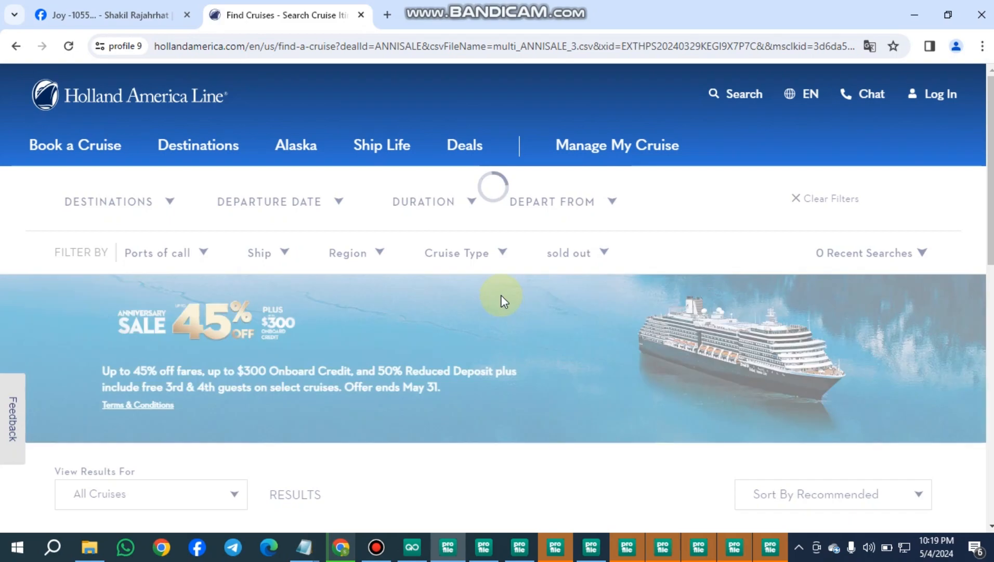
Browse the Holland America Line cruise results down to the page footer and dismiss the discount sign-up offer
scroll(502, 300, "down", 5)
scroll(503, 305, "down", 10)
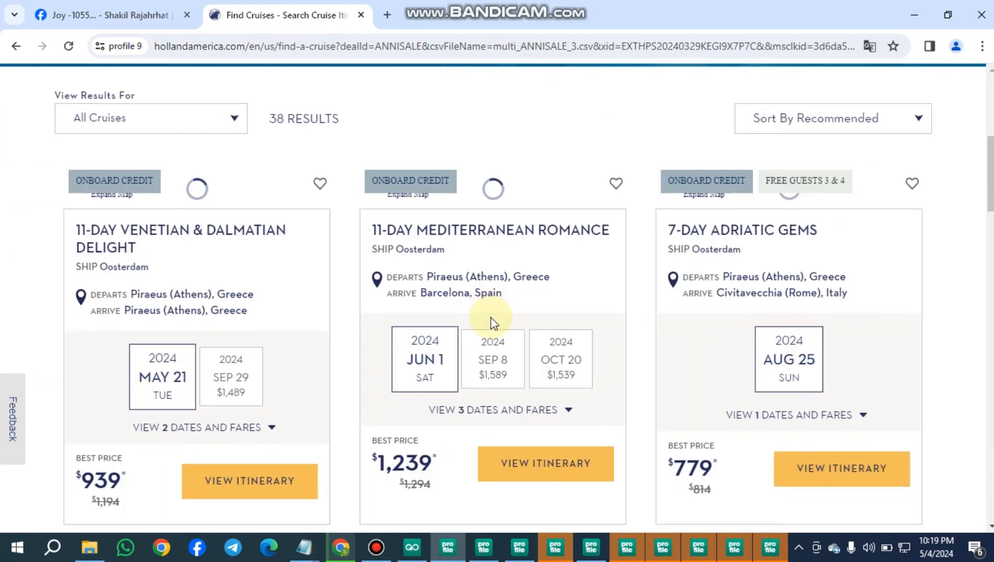
scroll(493, 312, "down", 12)
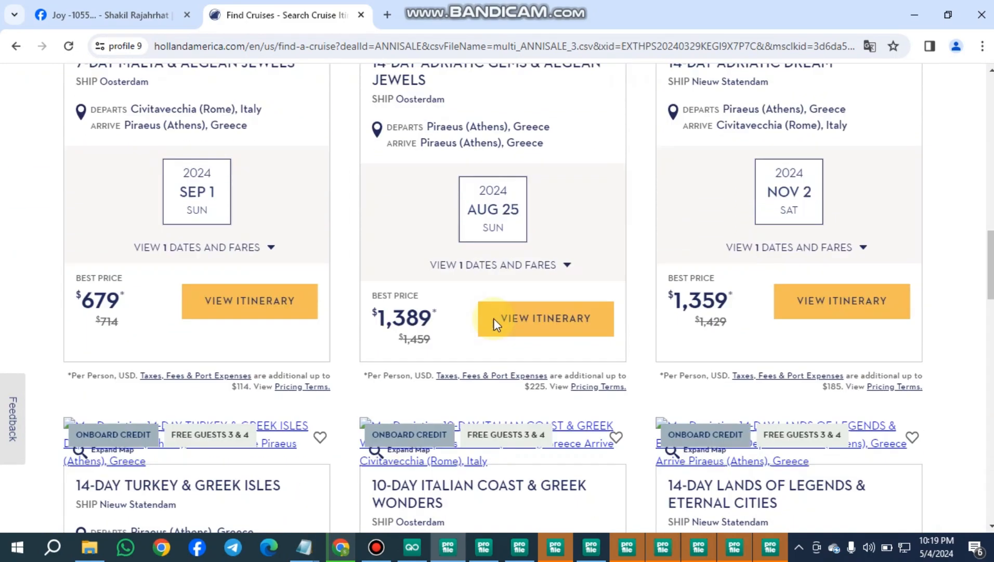
scroll(501, 311, "down", 15)
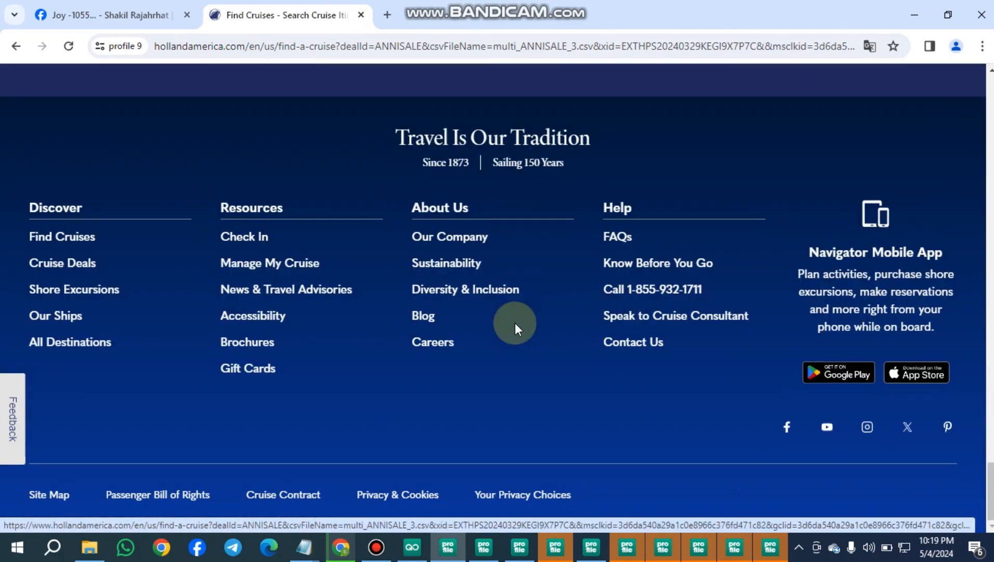
scroll(543, 345, "up", 8)
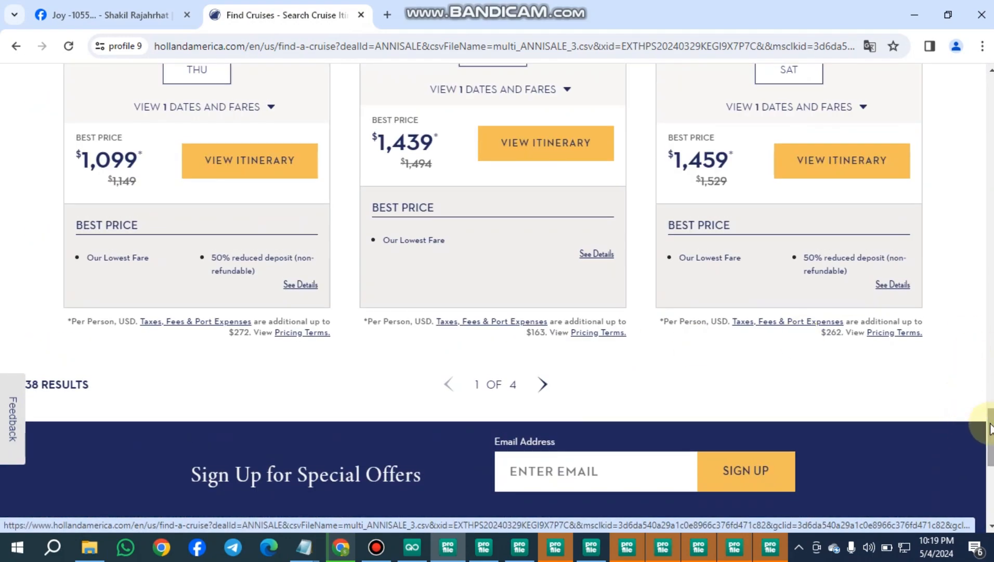
left_click_drag(990, 429, 819, 97)
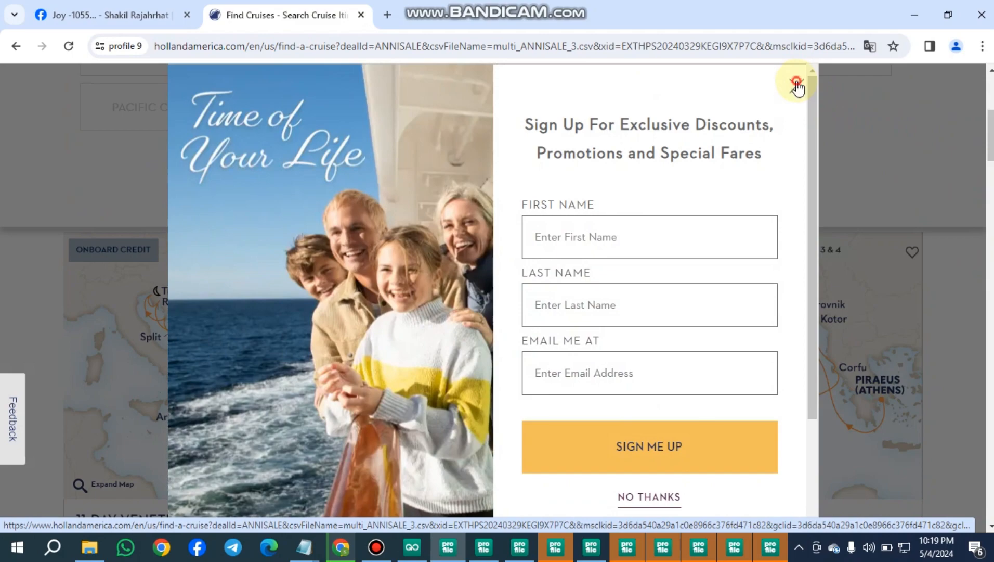
left_click(796, 83)
Look over the departure dates, fares and itineraries of the listed Mediterranean cruises
scroll(670, 322, "up", 8)
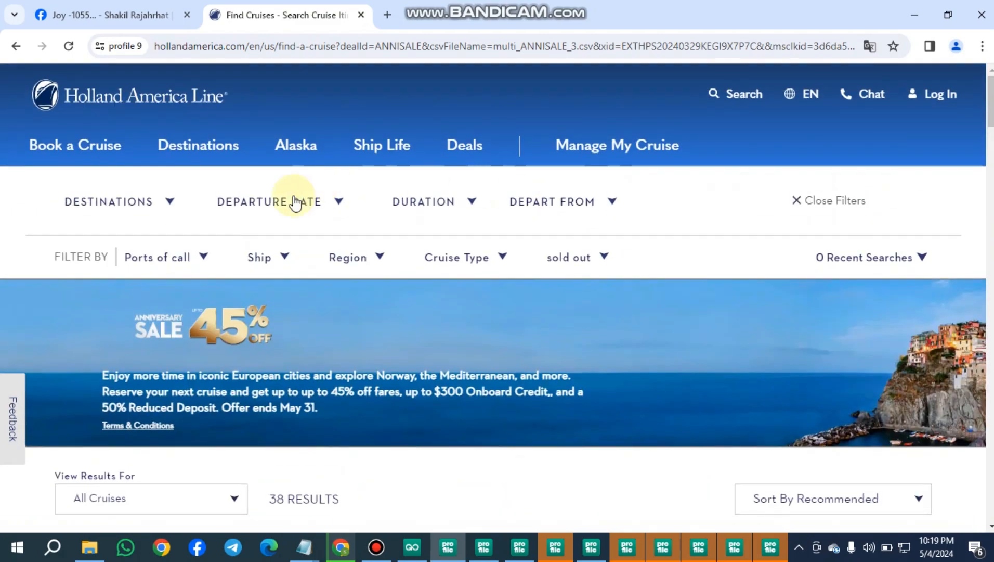
scroll(294, 224, "down", 15)
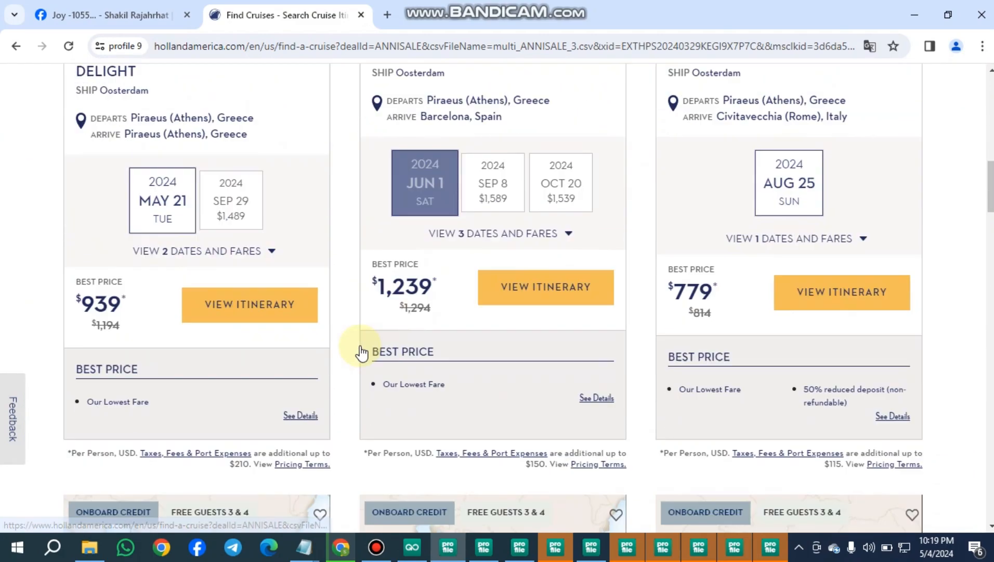
scroll(499, 354, "down", 9)
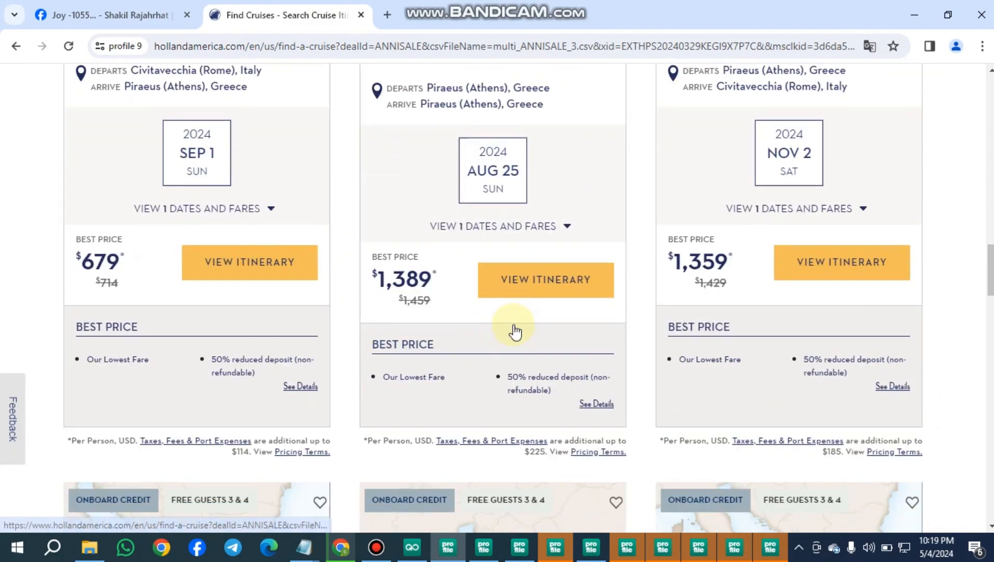
scroll(471, 354, "down", 12)
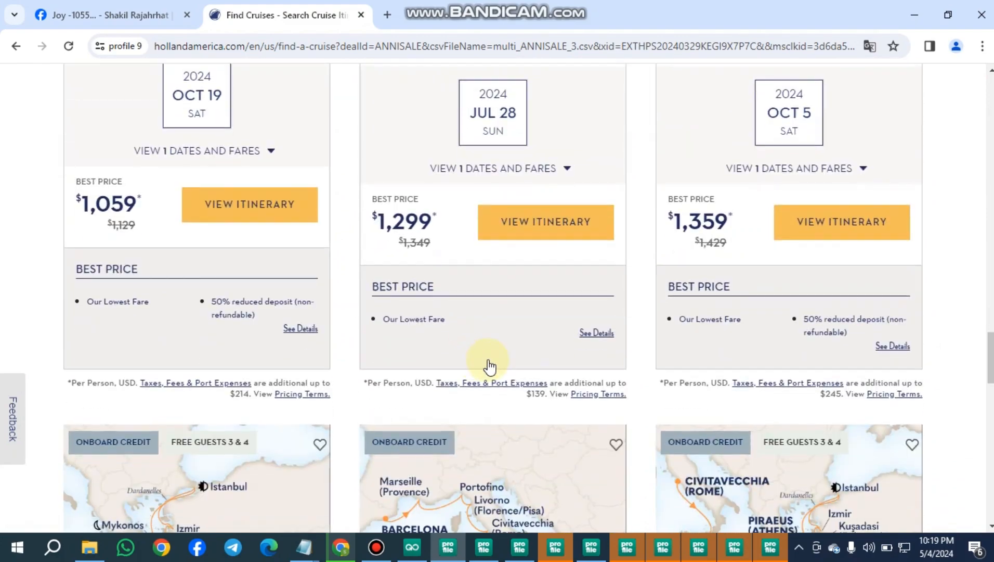
scroll(486, 358, "up", 6)
scroll(494, 358, "up", 20)
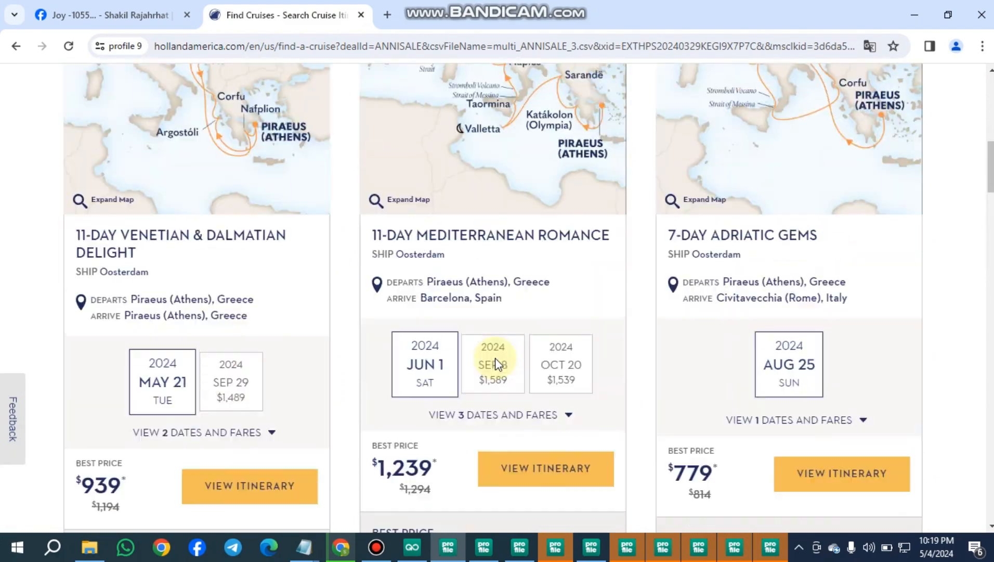
Look through the maps, departure dates and fares of the listed Mediterranean cruises, and check the Facebook post with the searchitbetter.com links
scroll(495, 359, "up", 4)
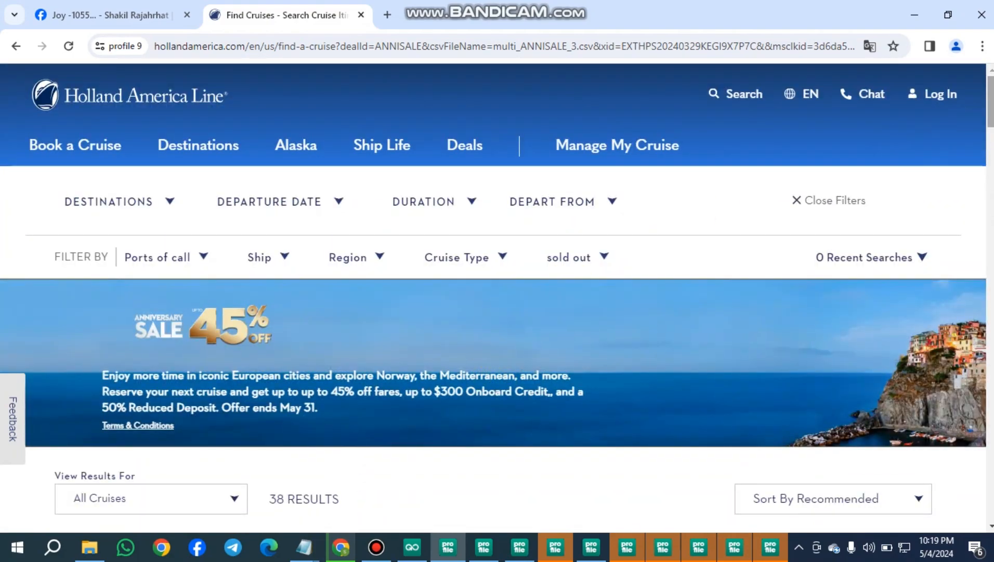
scroll(495, 358, "down", 20)
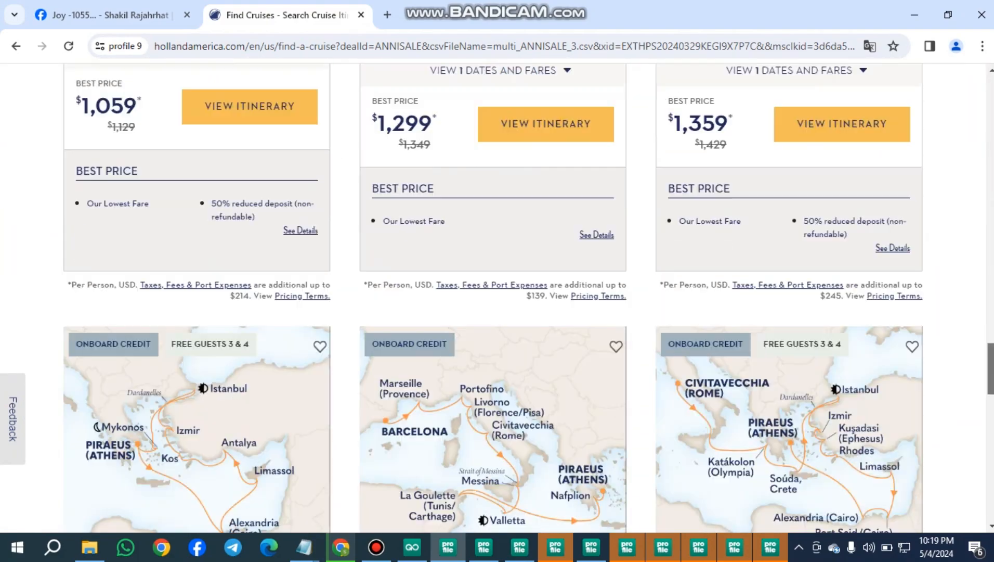
scroll(245, 149, "down", 12)
scroll(264, 159, "up", 6)
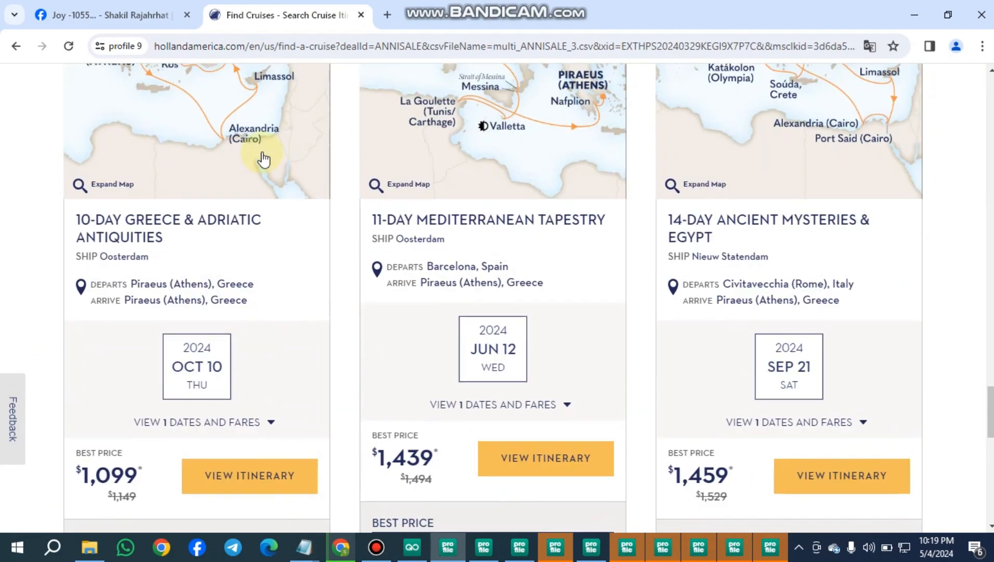
scroll(264, 159, "up", 10)
left_click(127, 17)
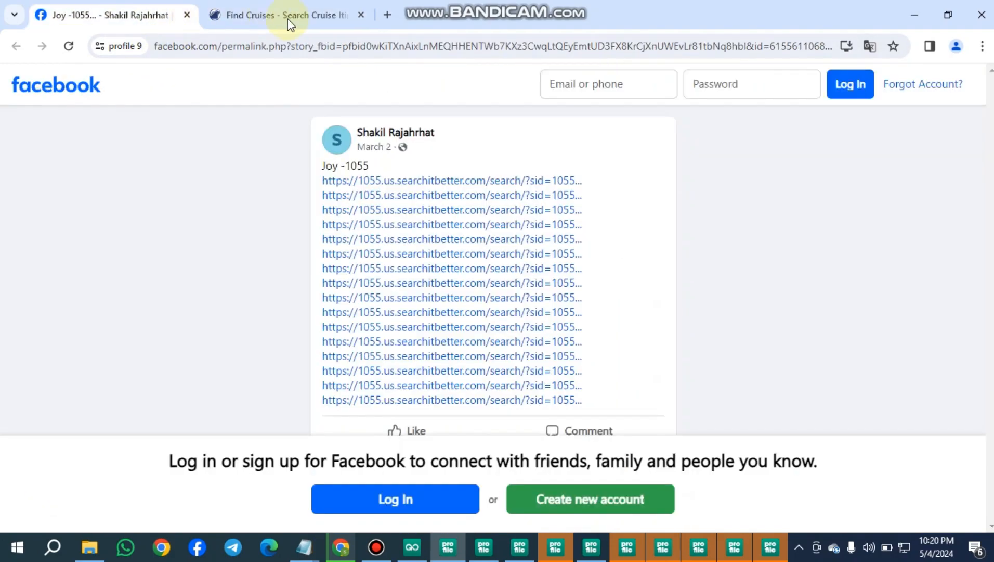
left_click(289, 18)
left_click(159, 19)
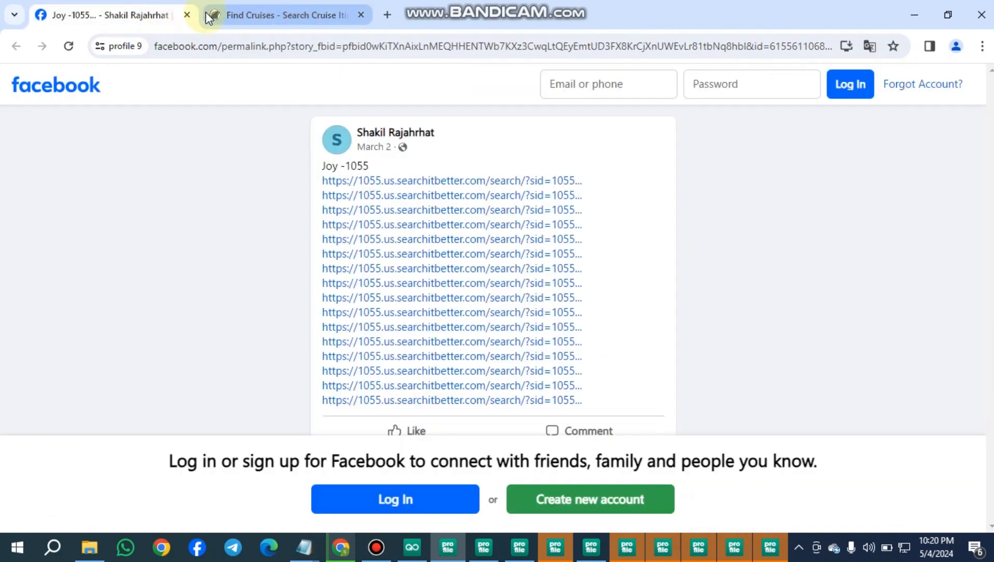
Replace the Facebook and cruise pages with a fresh tab, and load the bookmarked tinyurl.com post without logging in to Facebook
left_click(386, 18)
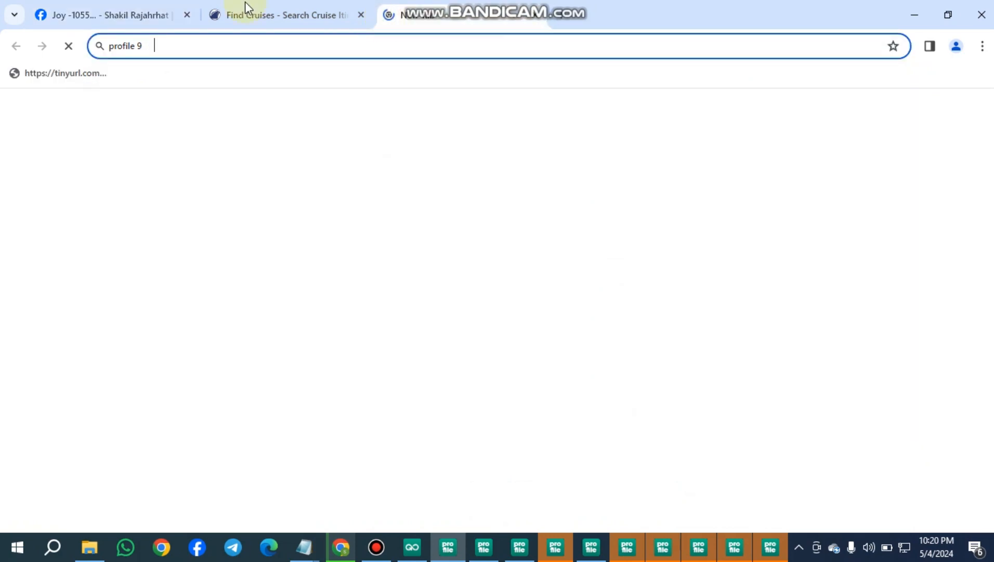
left_click(191, 16)
left_click(184, 14)
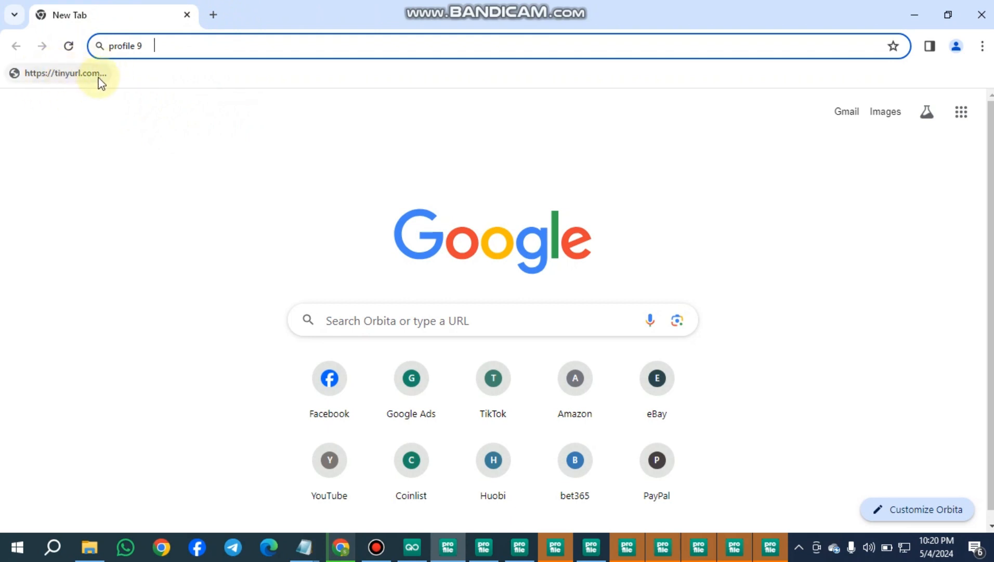
left_click(63, 75)
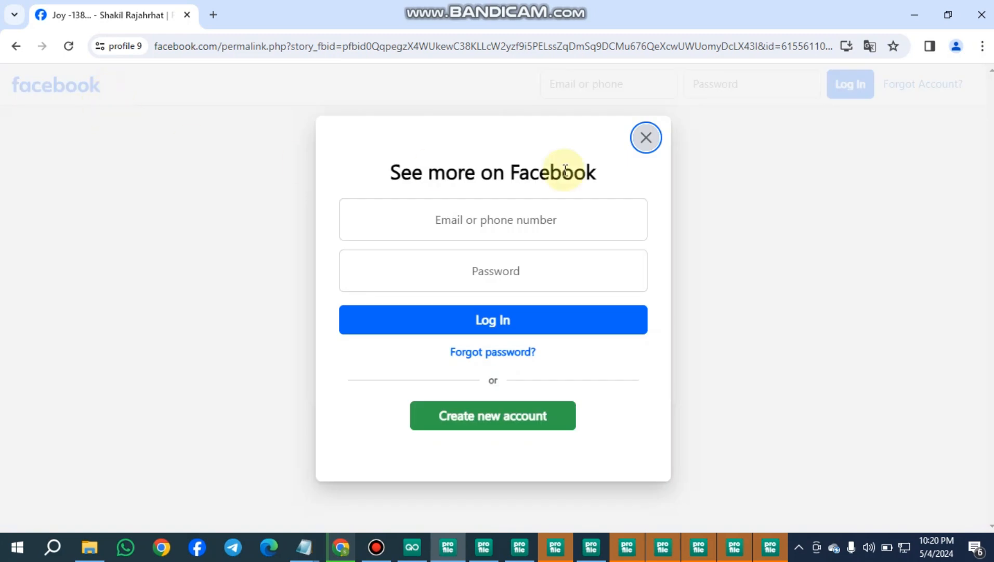
left_click(647, 138)
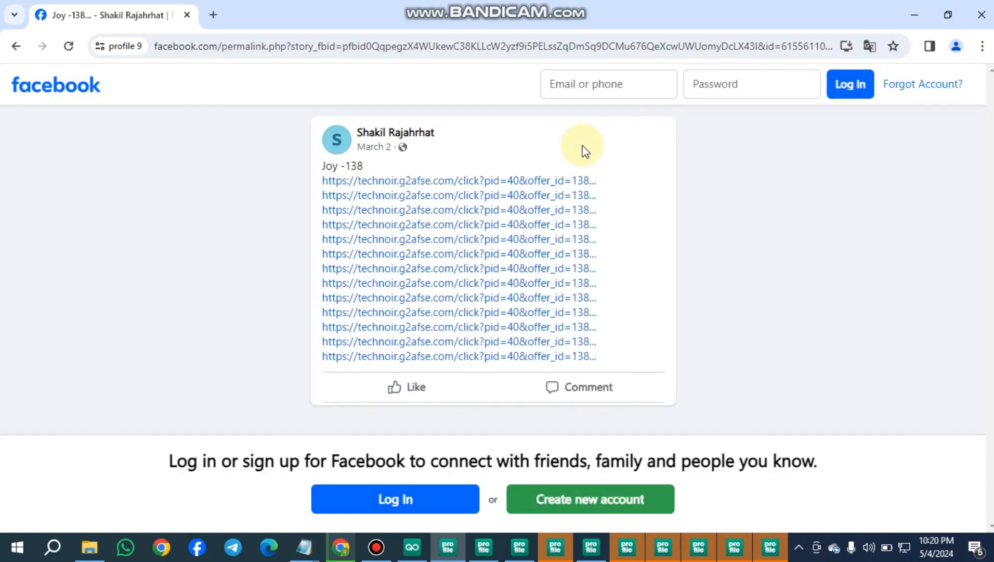
Open one of the technoir.g2afse.com links in the Joy -138 post and look through the ads on the resulting Chopstick page
left_click(452, 269)
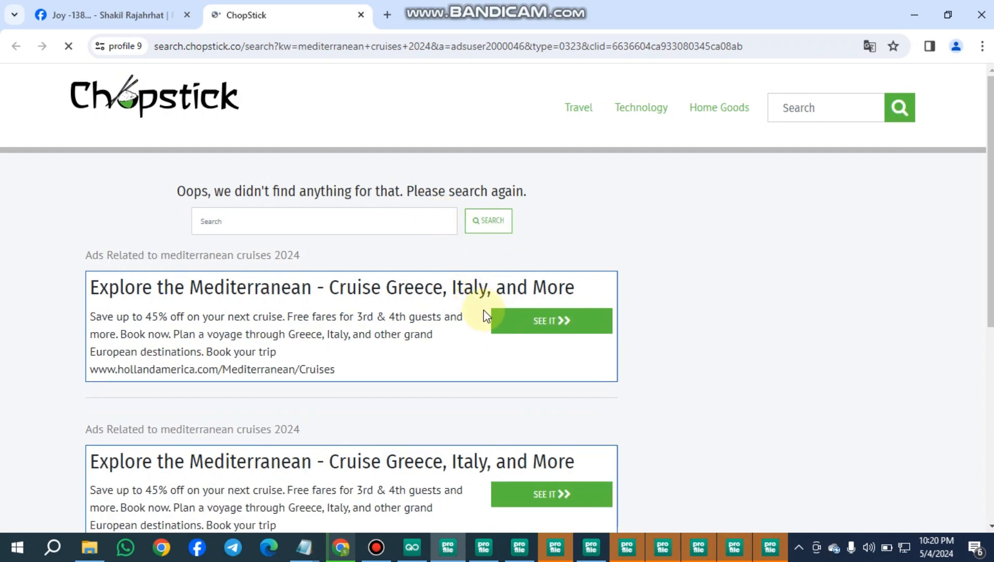
scroll(440, 359, "down", 4)
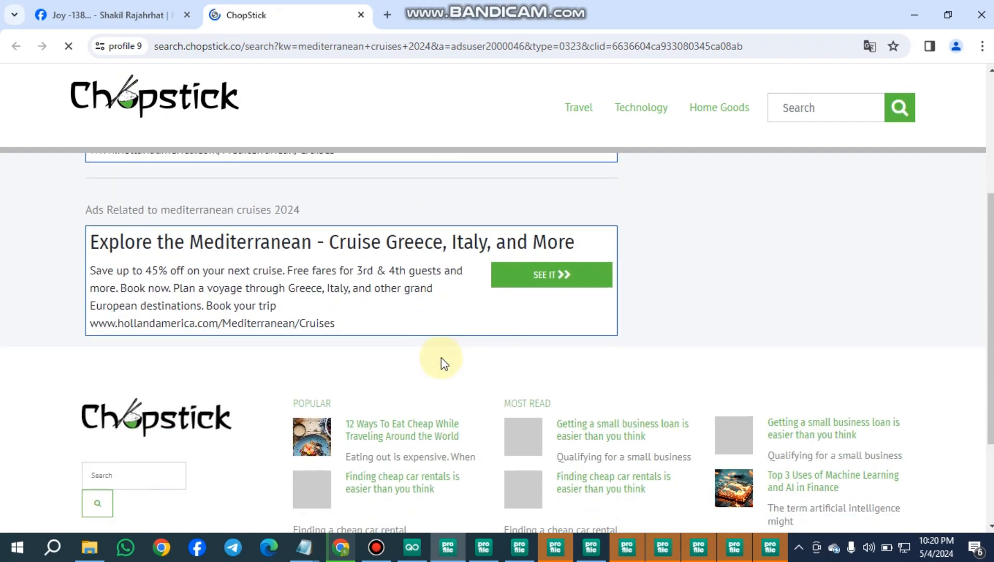
scroll(443, 356, "down", 2)
scroll(444, 355, "up", 5)
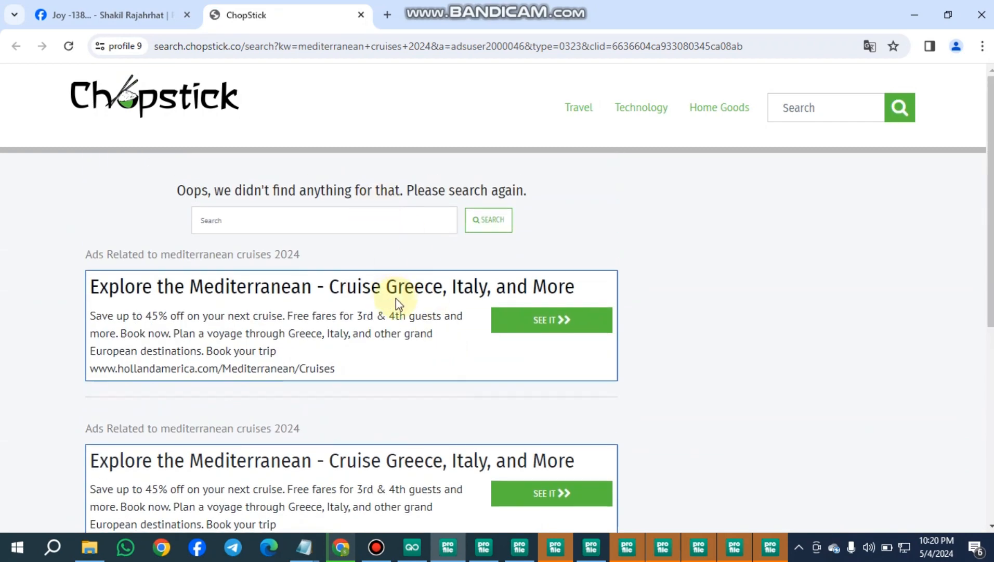
scroll(398, 301, "down", 6)
scroll(399, 301, "up", 6)
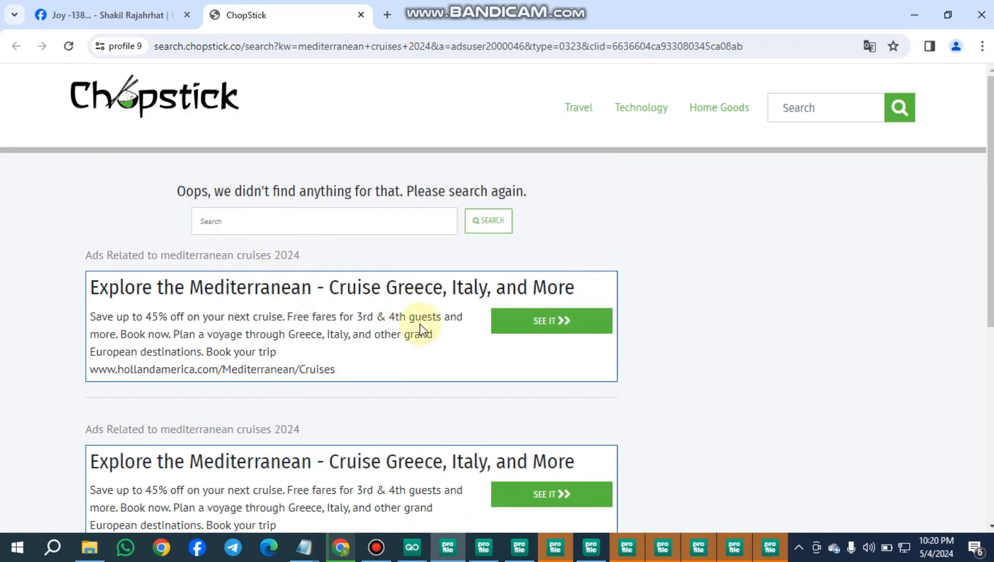
scroll(525, 384, "down", 1)
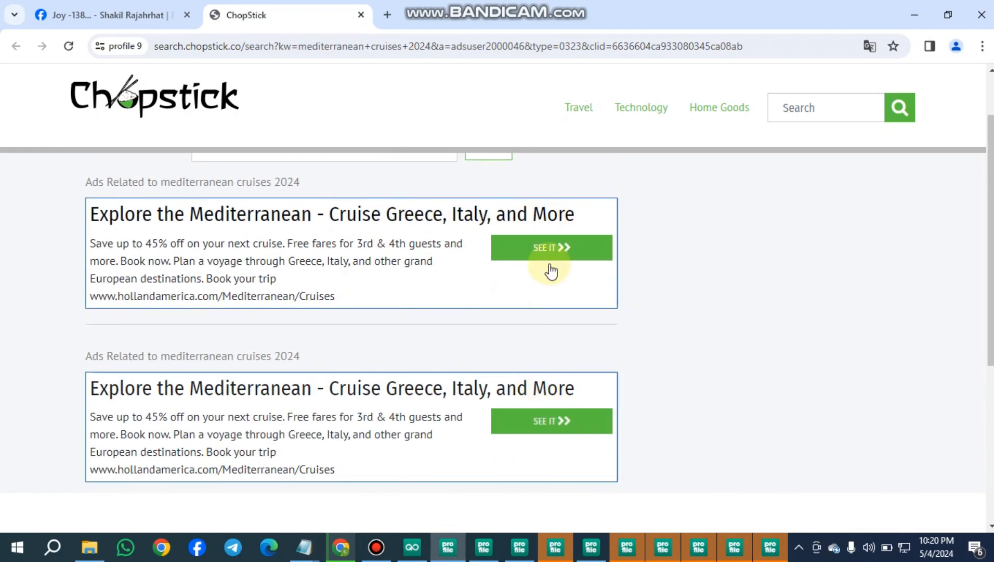
scroll(548, 312, "down", 3)
scroll(544, 346, "up", 5)
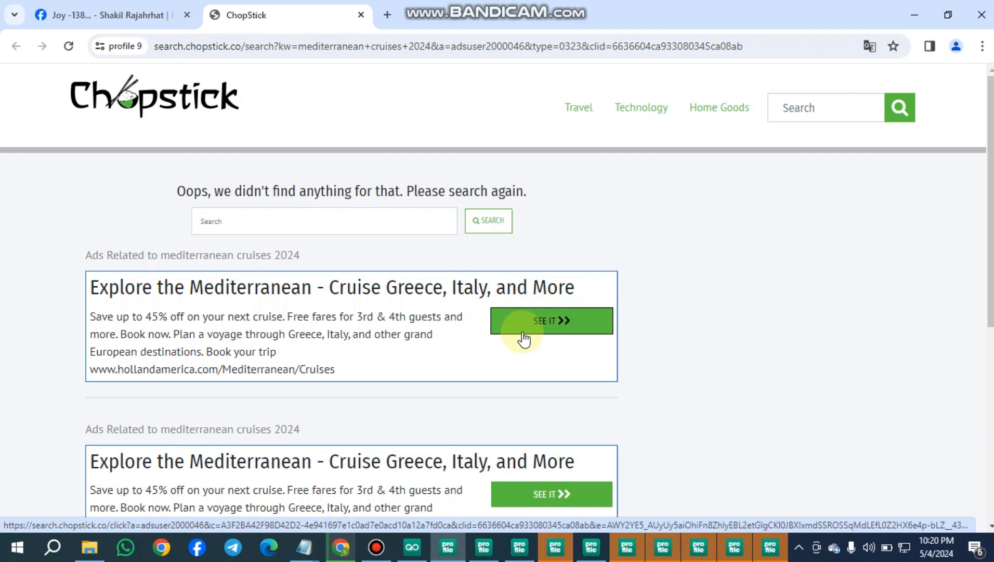
scroll(534, 328, "down", 1)
scroll(532, 350, "up", 1)
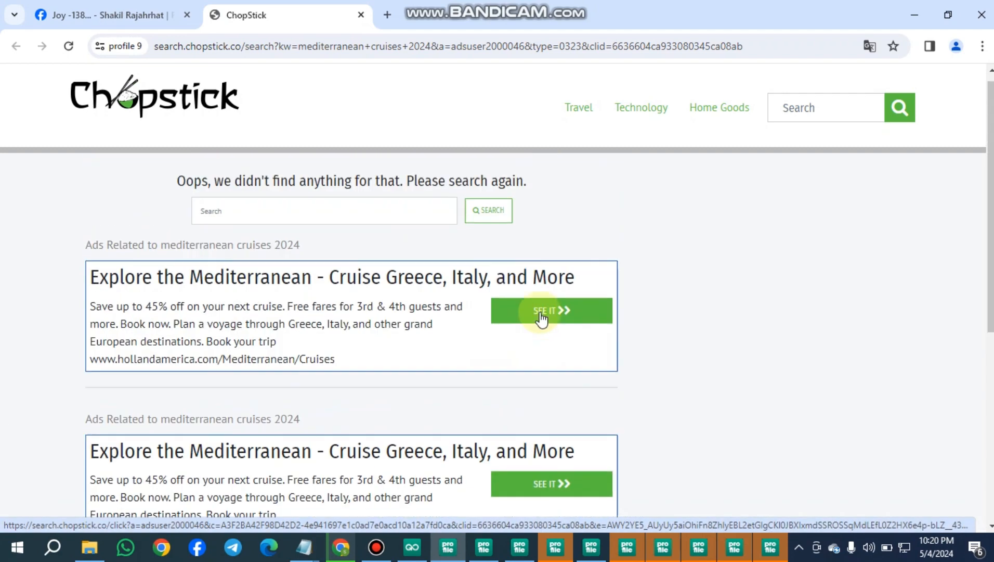
Open the first "Explore the Mediterranean - Cruise Greece, Italy, and More" ad and browse the Holland America Line page to its footer
left_click(545, 320)
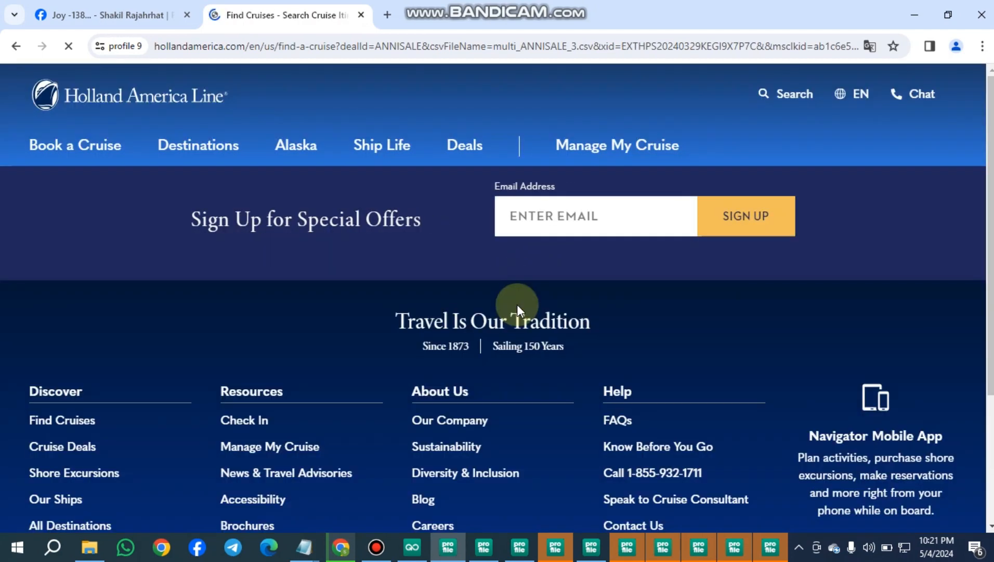
scroll(516, 305, "down", 3)
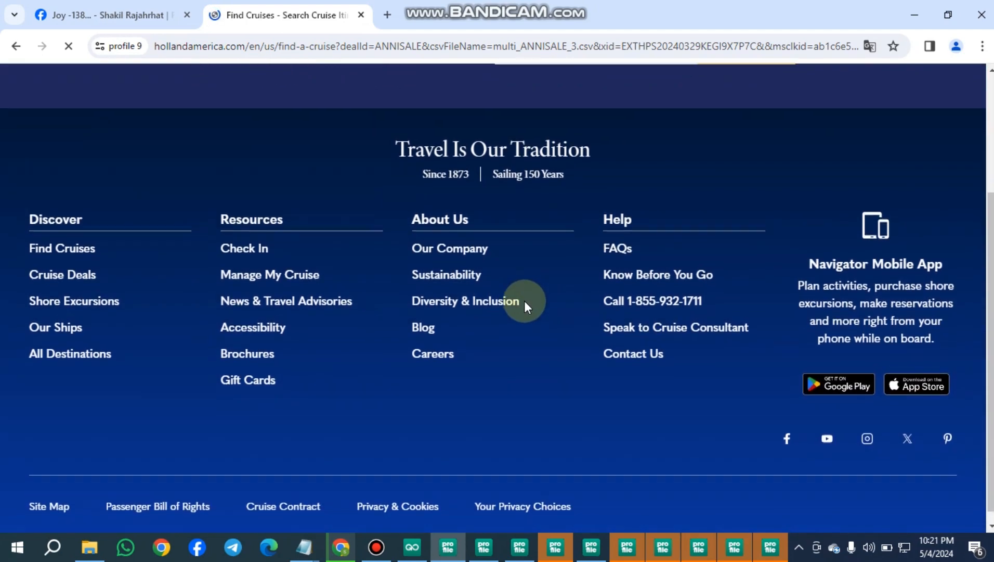
scroll(526, 302, "up", 3)
left_click_drag(990, 118, 989, 387)
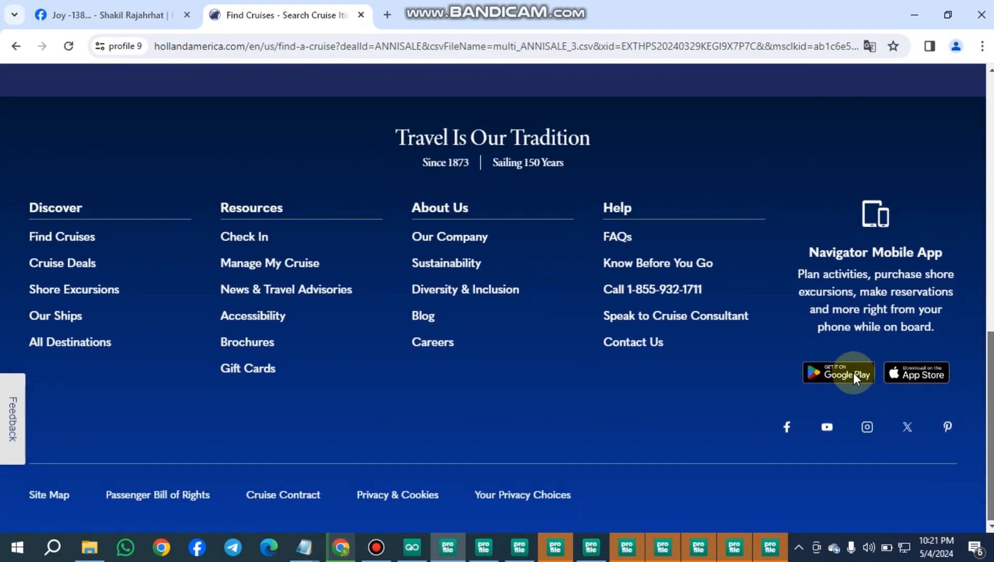
Look over the destination filter choices and the cruise results from the page header to the footer and back
scroll(858, 353, "up", 15)
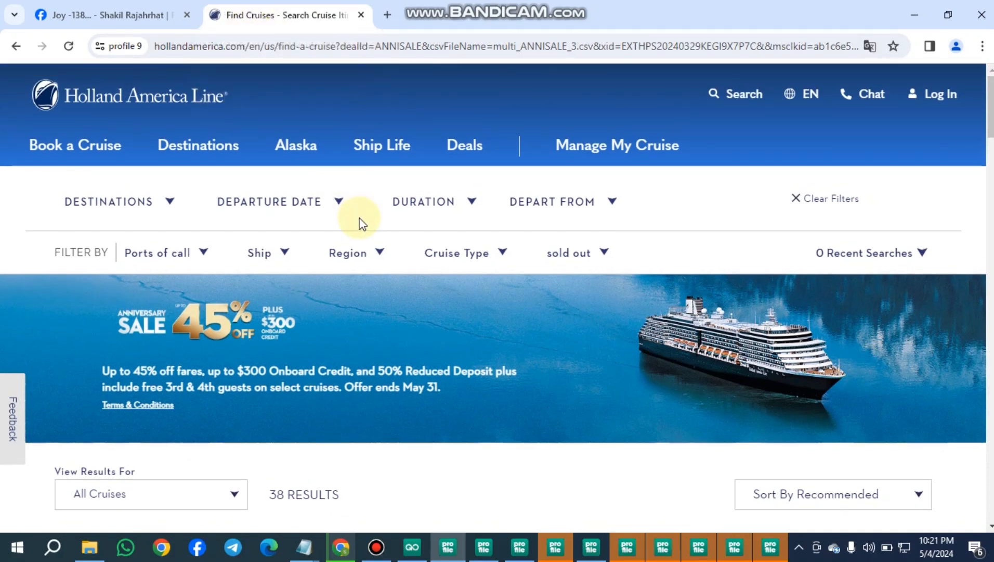
scroll(382, 220, "down", 3)
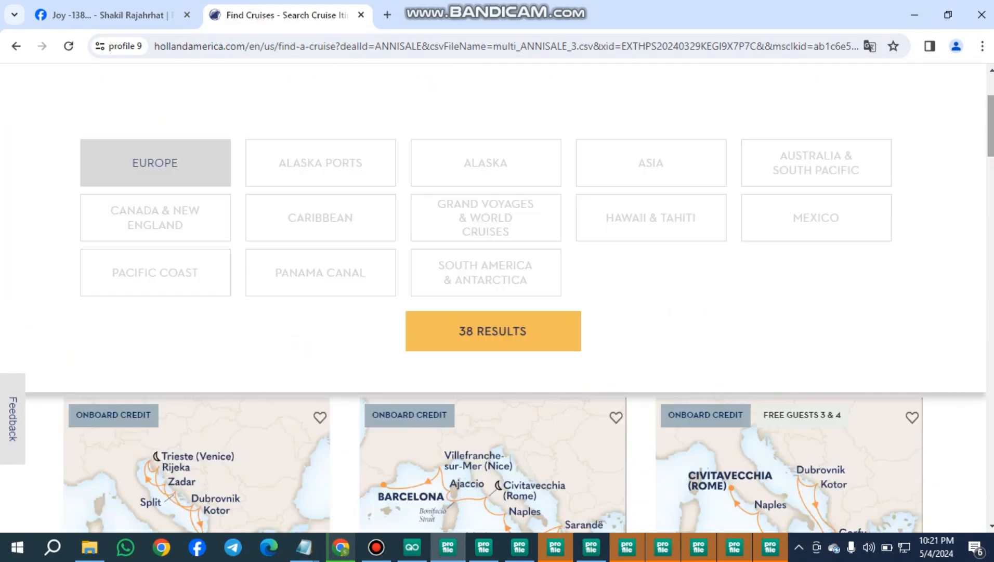
scroll(546, 272, "up", 3)
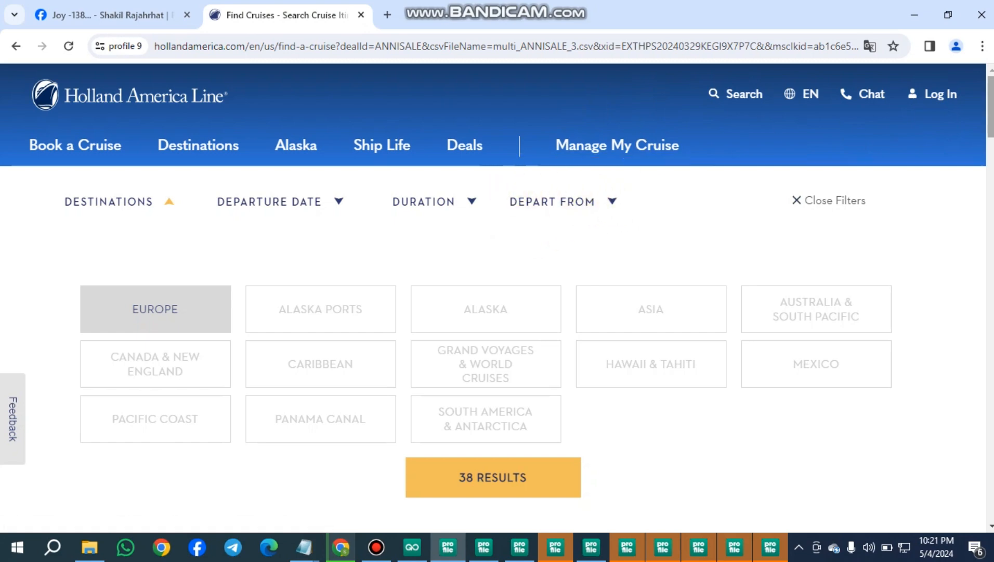
left_click_drag(990, 103, 991, 109)
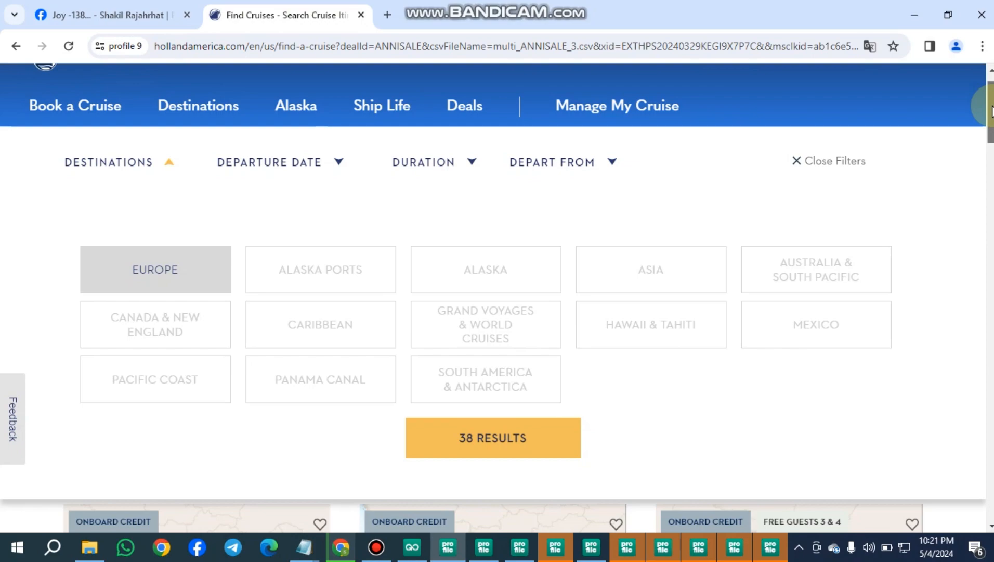
left_click_drag(992, 110, 987, 473)
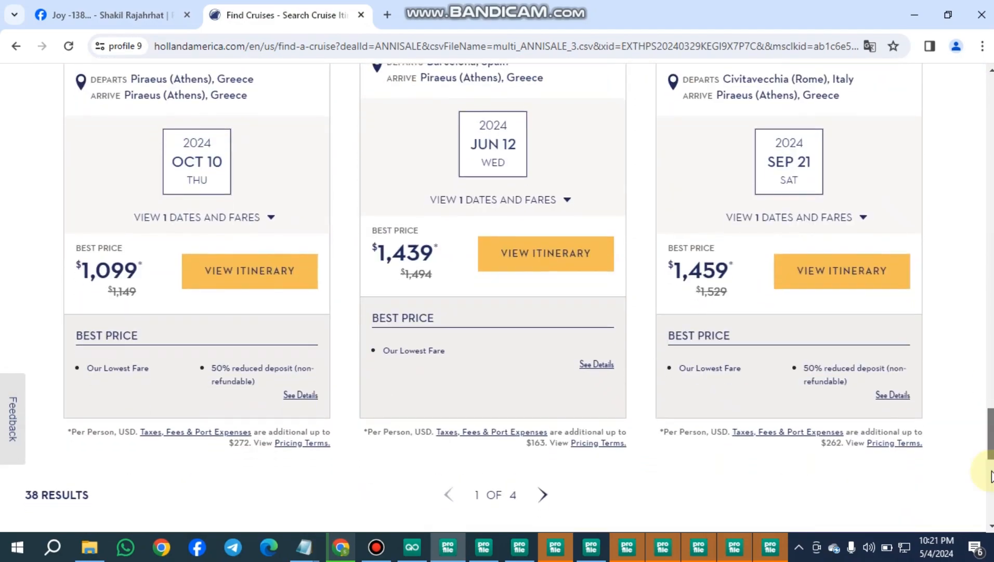
scroll(948, 417, "down", 4)
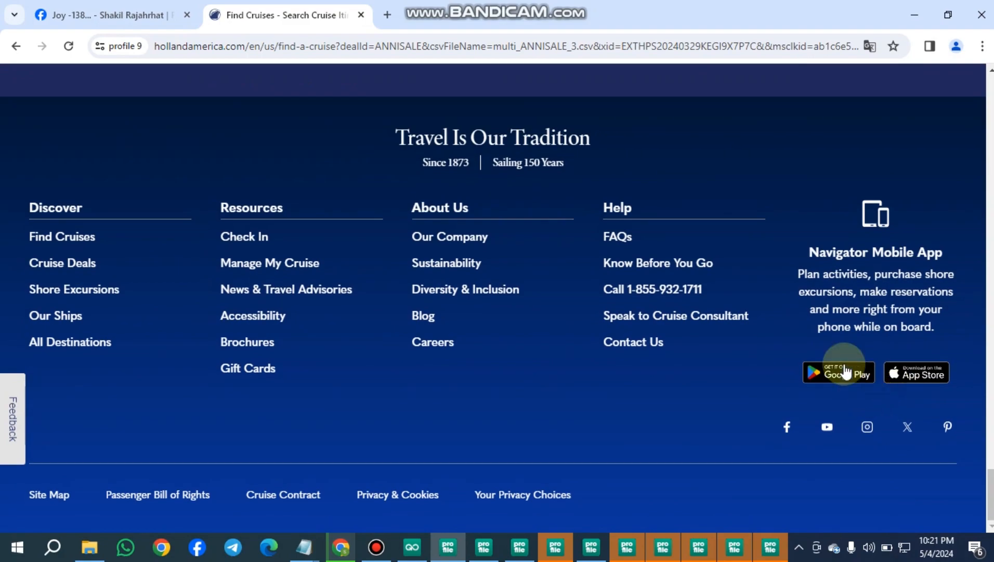
scroll(843, 358, "up", 1)
scroll(842, 359, "up", 15)
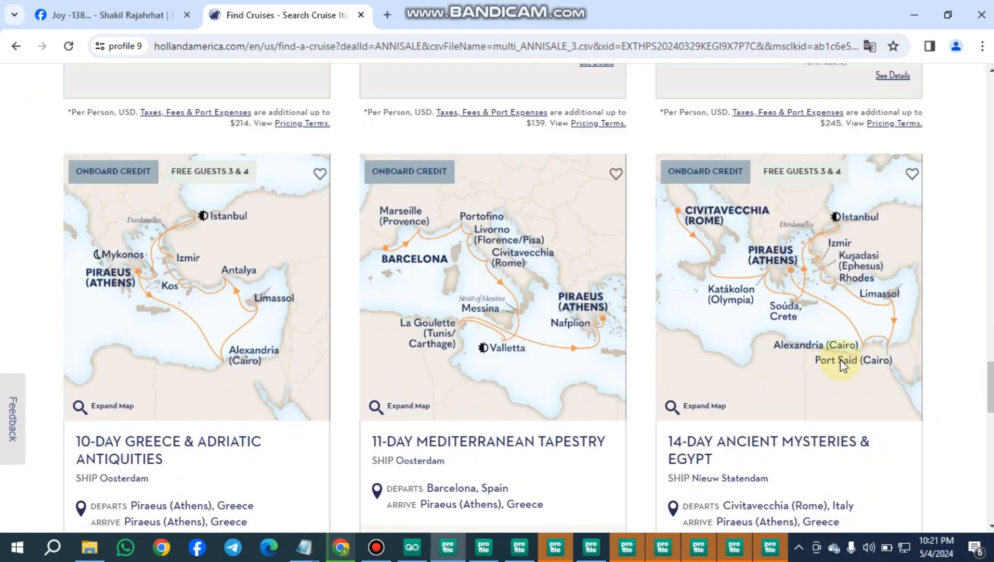
scroll(839, 377, "up", 15)
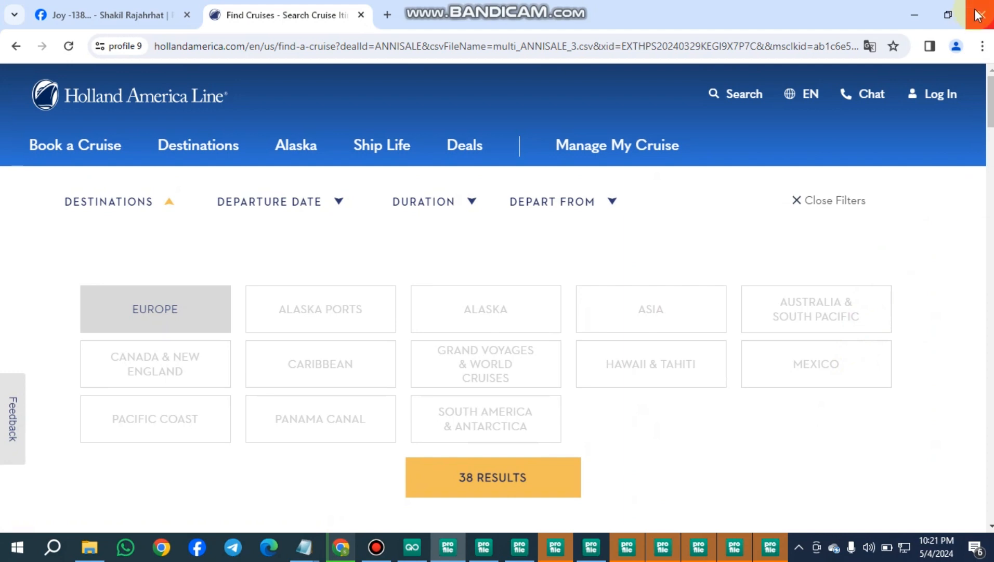
Close the Joy -138 post and the Holland America Line page, leaving a new tab, and close the profile 9 browser
left_click(387, 15)
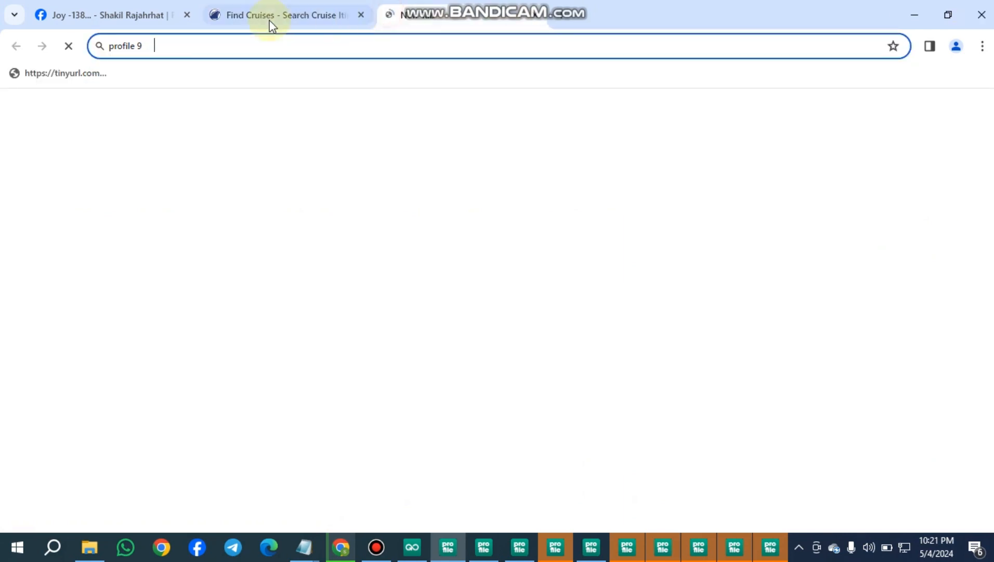
left_click(190, 8)
left_click(191, 10)
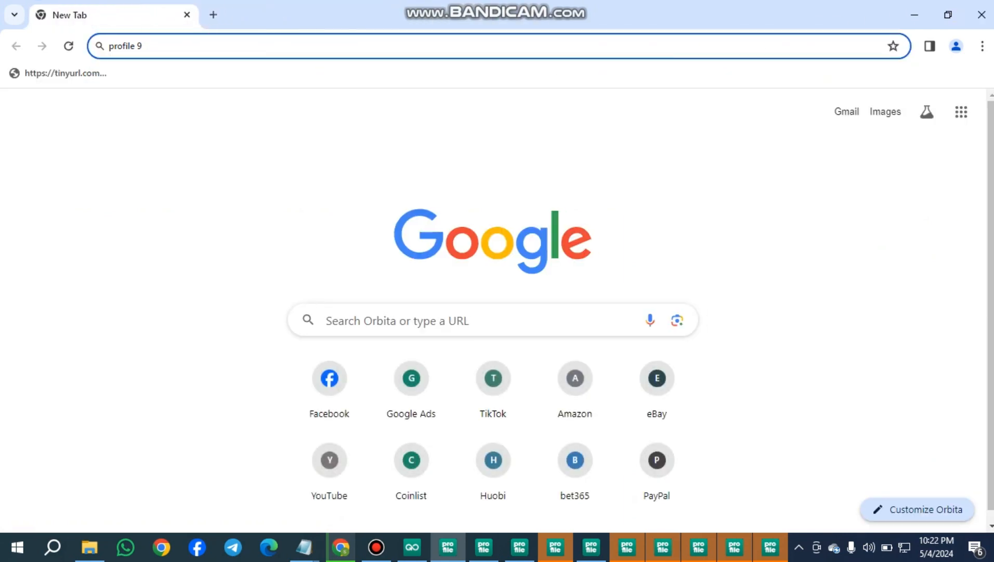
left_click(984, 15)
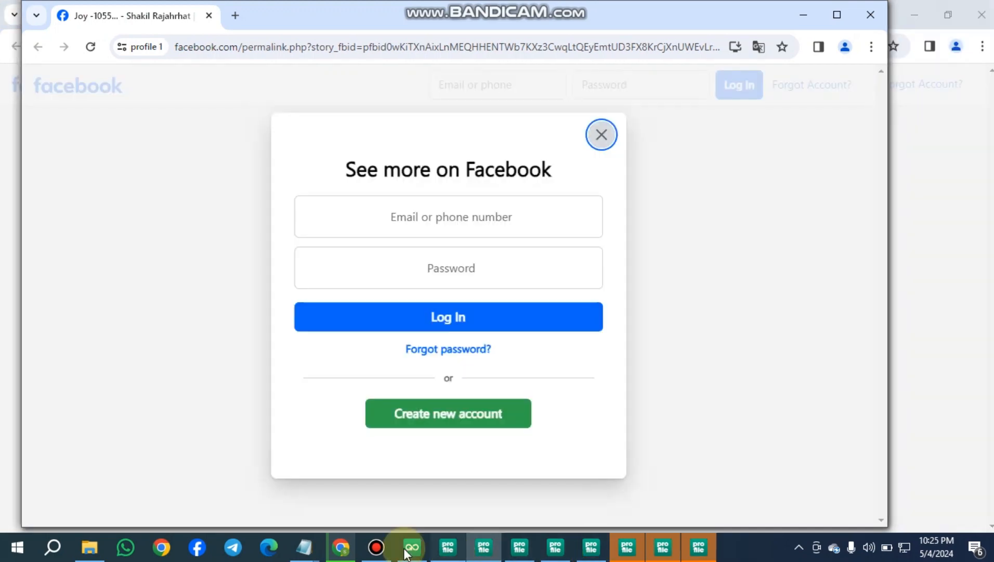
Bring the profile 7 browser window to the front and switch to the Bandicam recorder
left_click(412, 547)
left_click(448, 547)
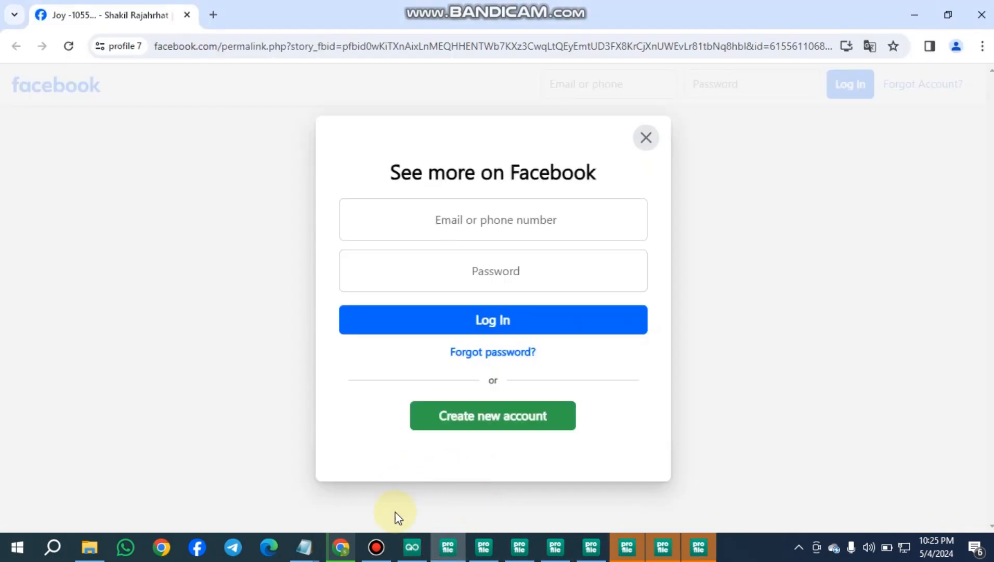
left_click(390, 551)
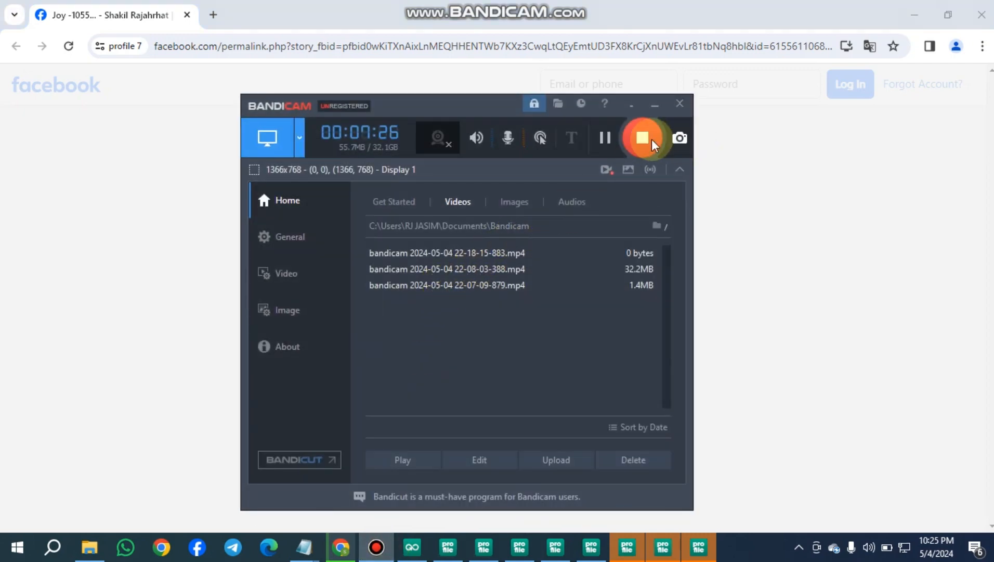